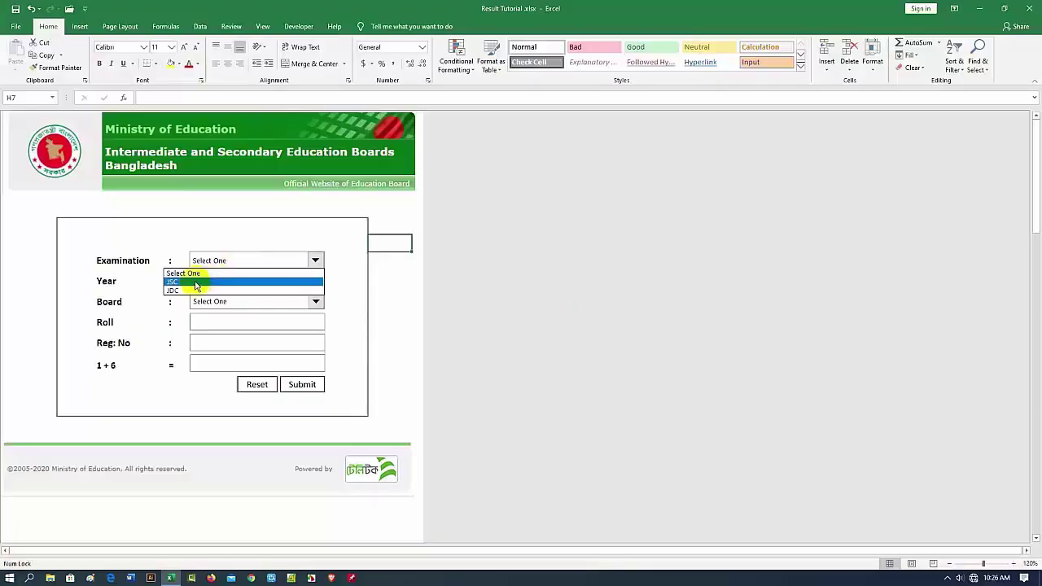
{"action": "left_click", "coordinate": [205, 279]}
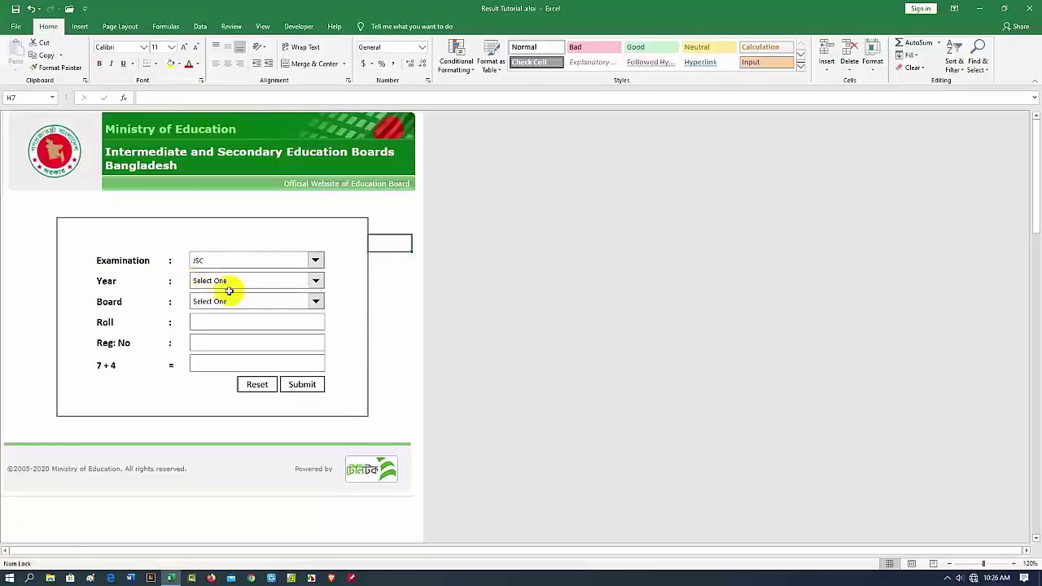
{"action": "left_click", "coordinate": [316, 281]}
{"action": "left_click", "coordinate": [193, 307]}
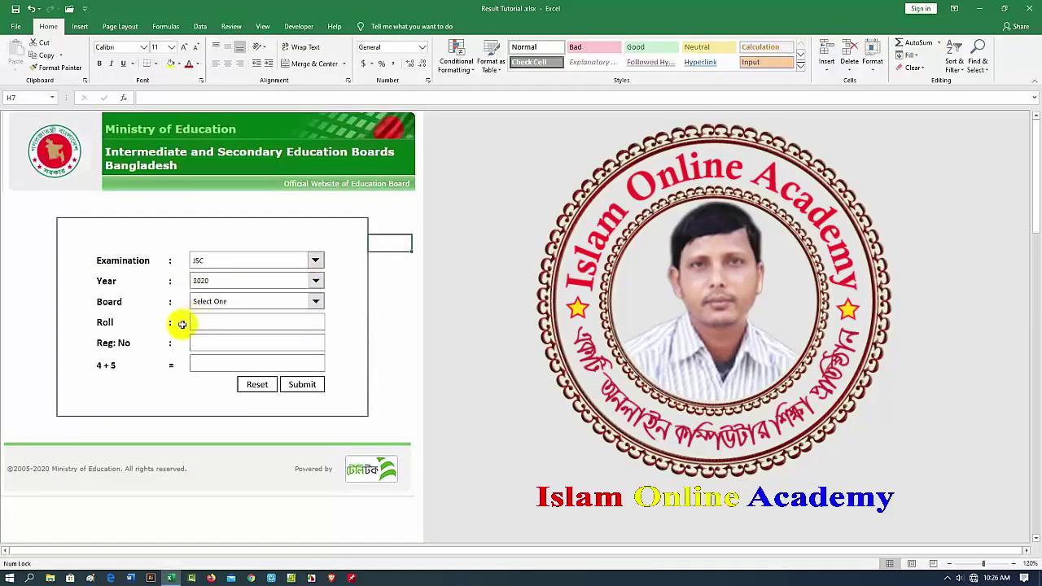
{"action": "left_click", "coordinate": [316, 303]}
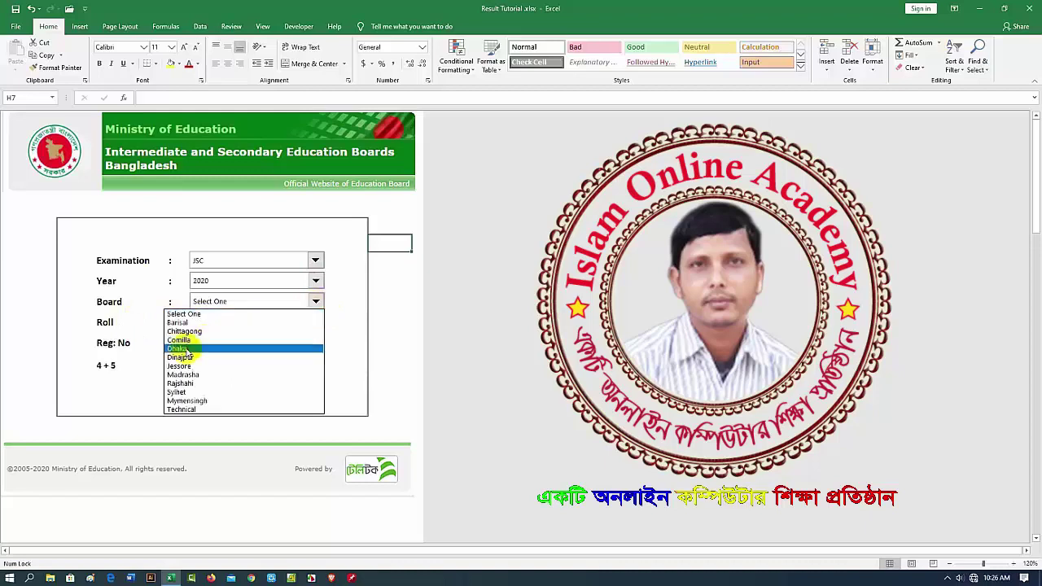
{"action": "left_click", "coordinate": [178, 347]}
{"action": "left_click", "coordinate": [197, 324]}
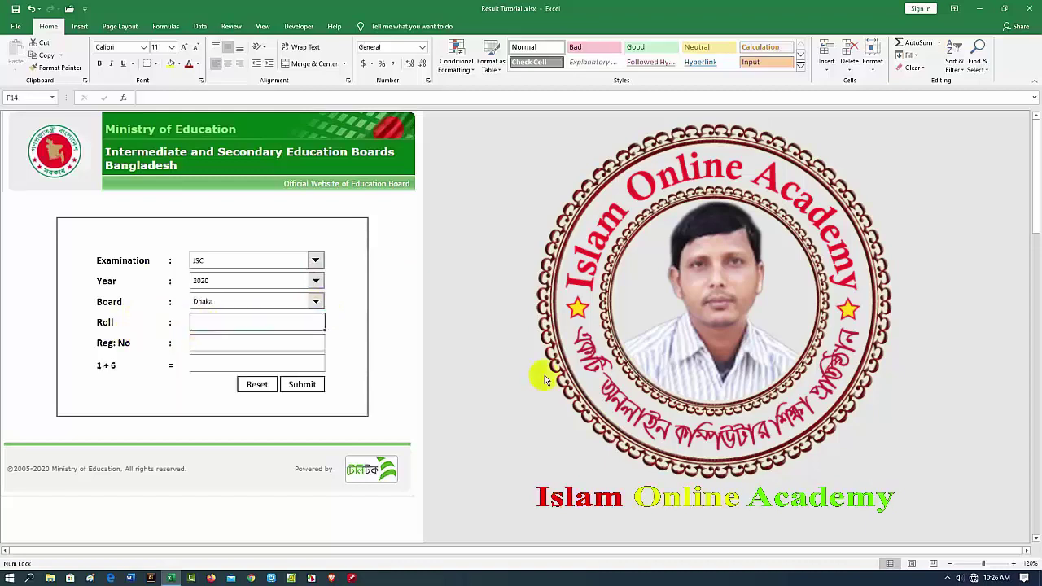
{"action": "left_click", "coordinate": [256, 364]}
{"action": "type", "text": "7"}
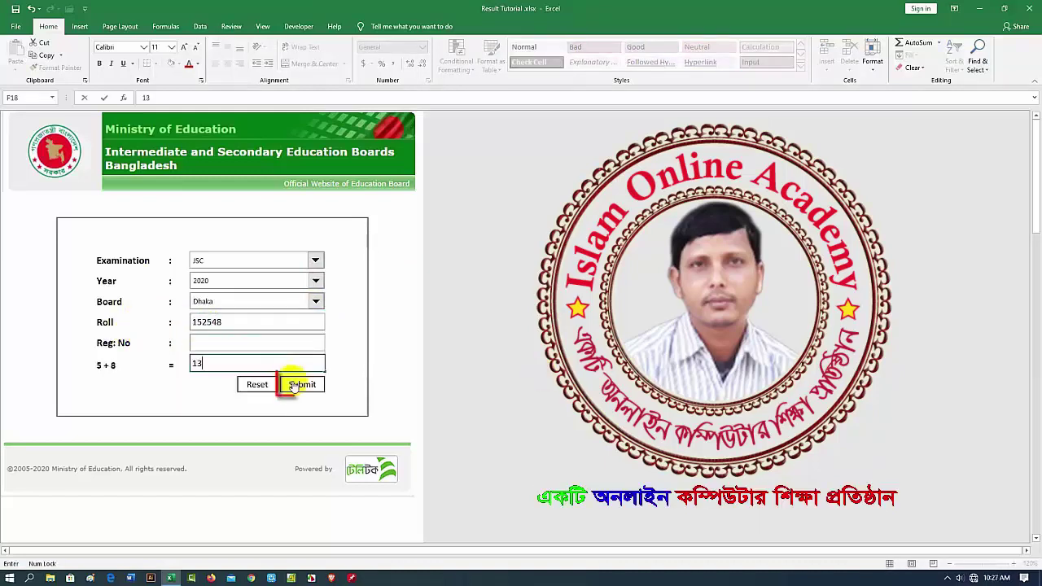
{"action": "left_click", "coordinate": [302, 385]}
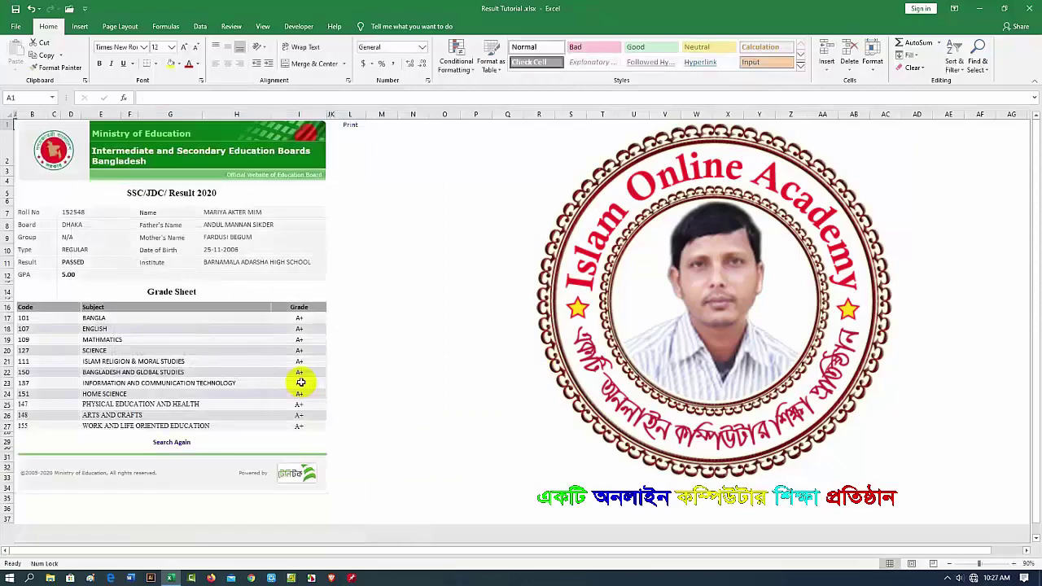
Select the result picture and bring up the printable result card sheet for printing
{"action": "left_click", "coordinate": [233, 245]}
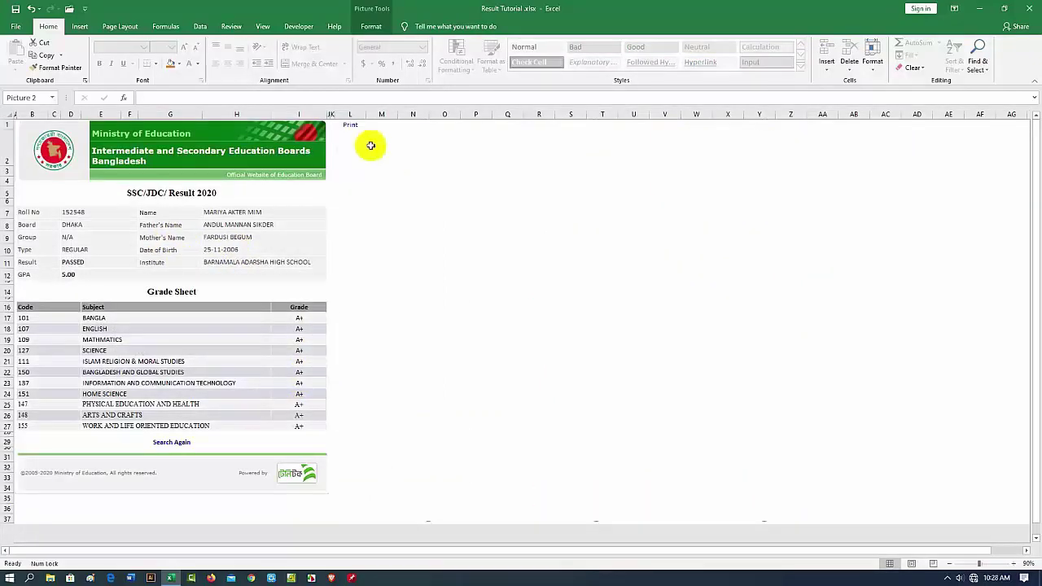
{"action": "left_click", "coordinate": [350, 128]}
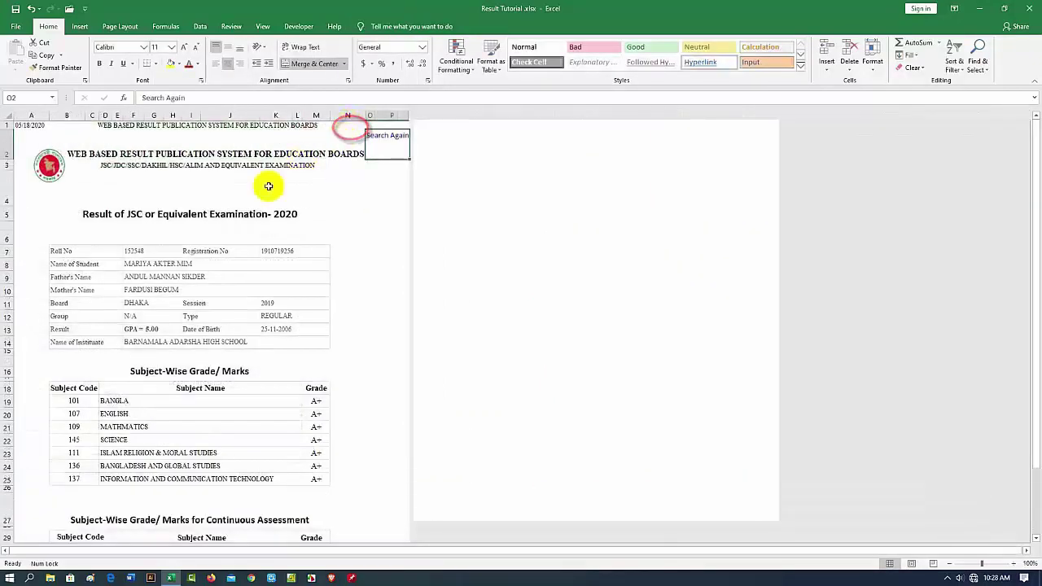
{"action": "left_click", "coordinate": [15, 27]}
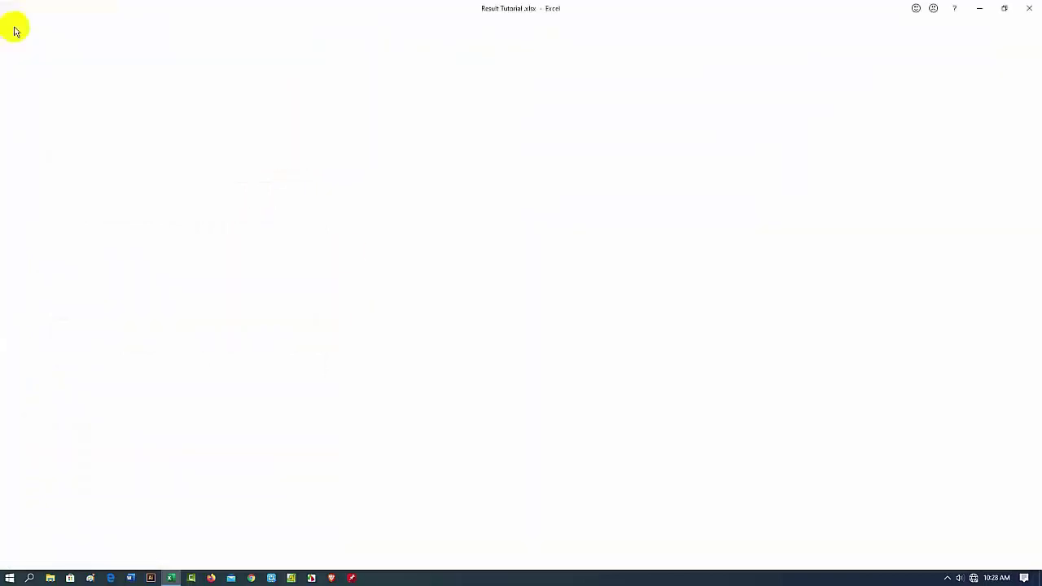
Go to the Print page in Backstage view
{"action": "left_click", "coordinate": [32, 215]}
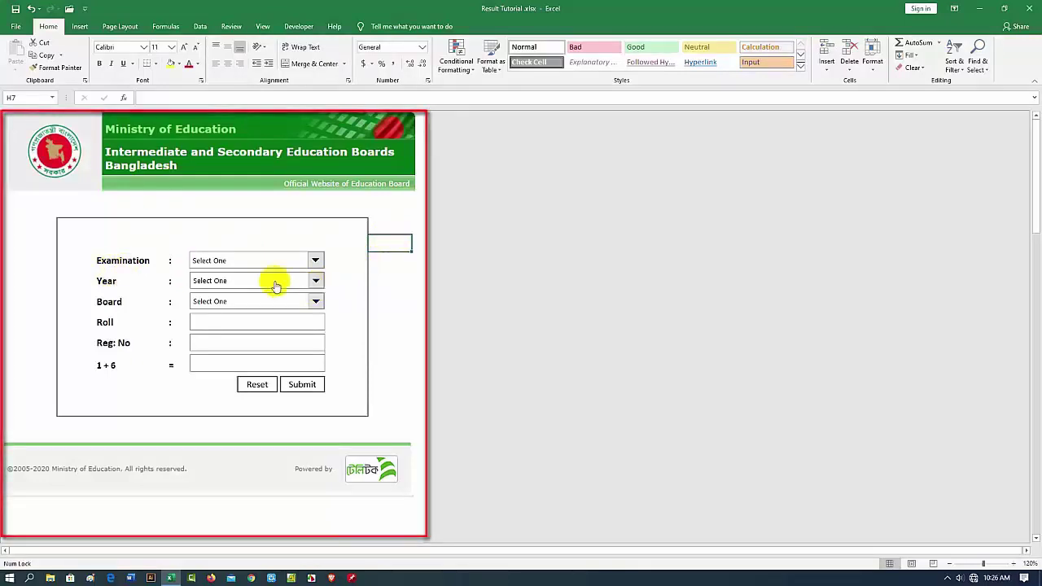
Choose JSC, 2020 and Dhaka in the Examination, Year and Board drop-downs
{"action": "left_click", "coordinate": [316, 262]}
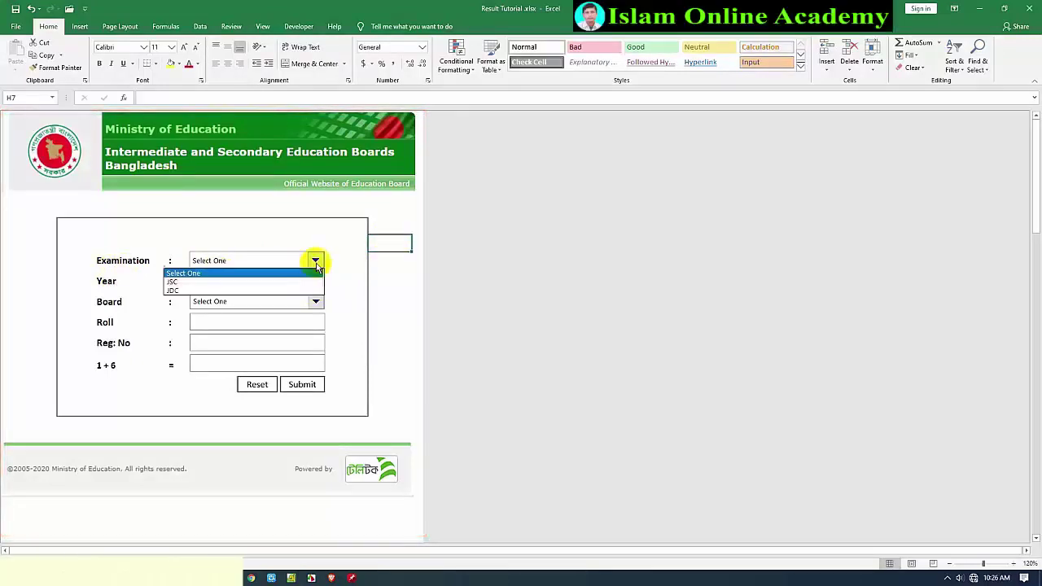
{"action": "left_click", "coordinate": [195, 283]}
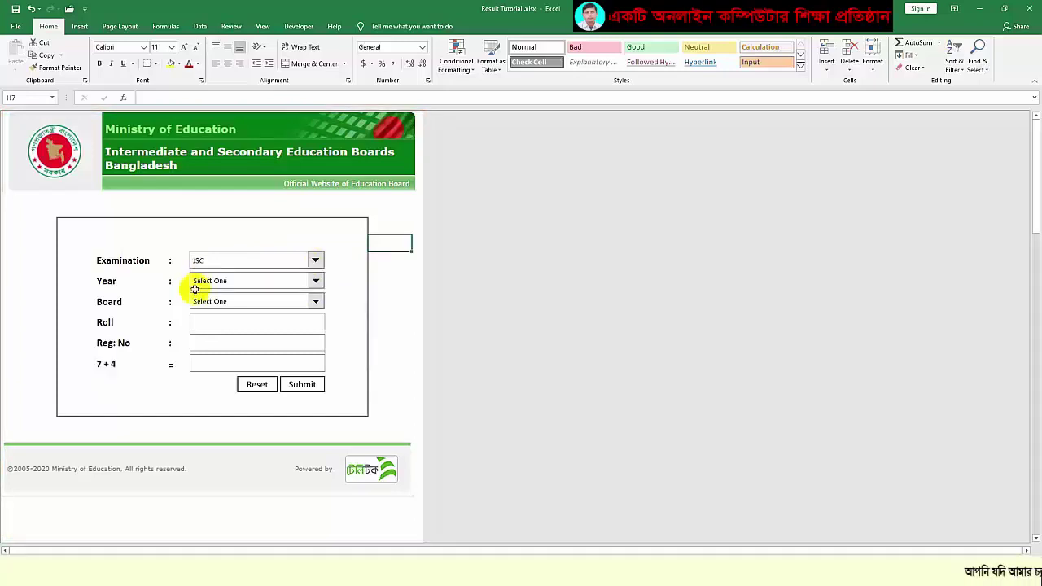
{"action": "left_click", "coordinate": [318, 282]}
{"action": "left_click", "coordinate": [198, 310]}
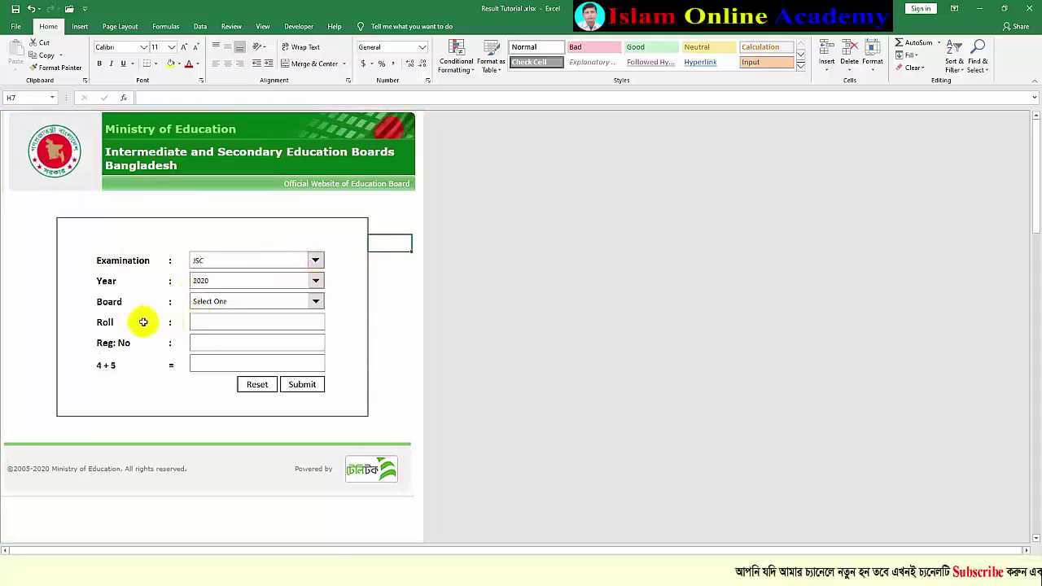
{"action": "left_click", "coordinate": [316, 302]}
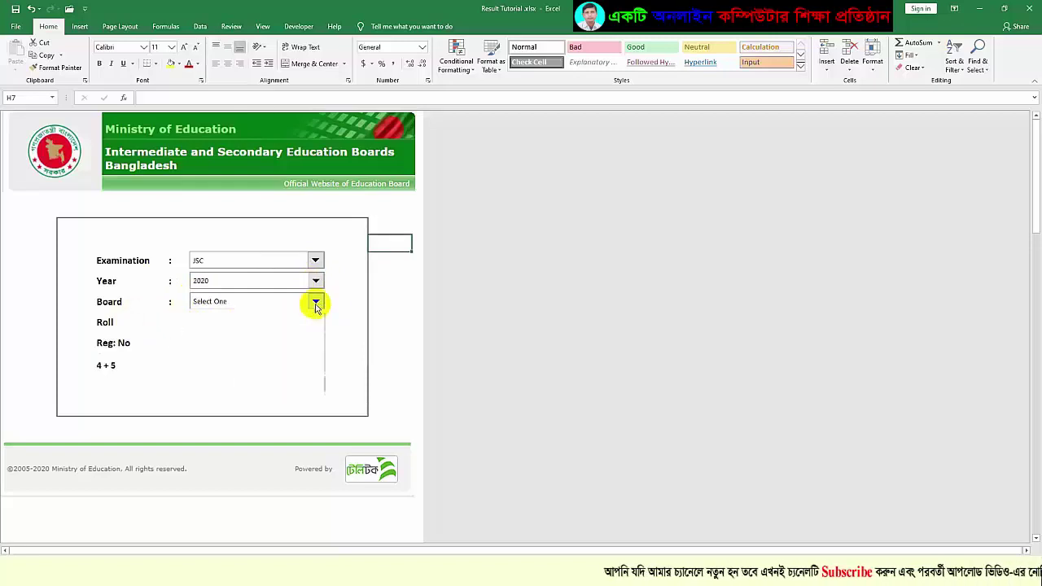
{"action": "left_click", "coordinate": [200, 339]}
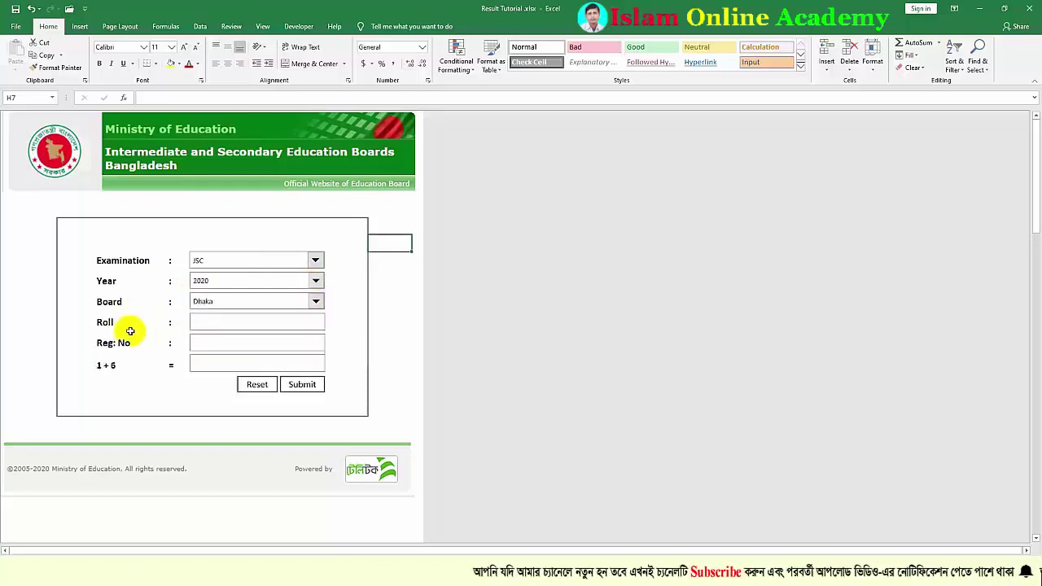
{"action": "left_click", "coordinate": [206, 323]}
{"action": "type", "text": "152548"}
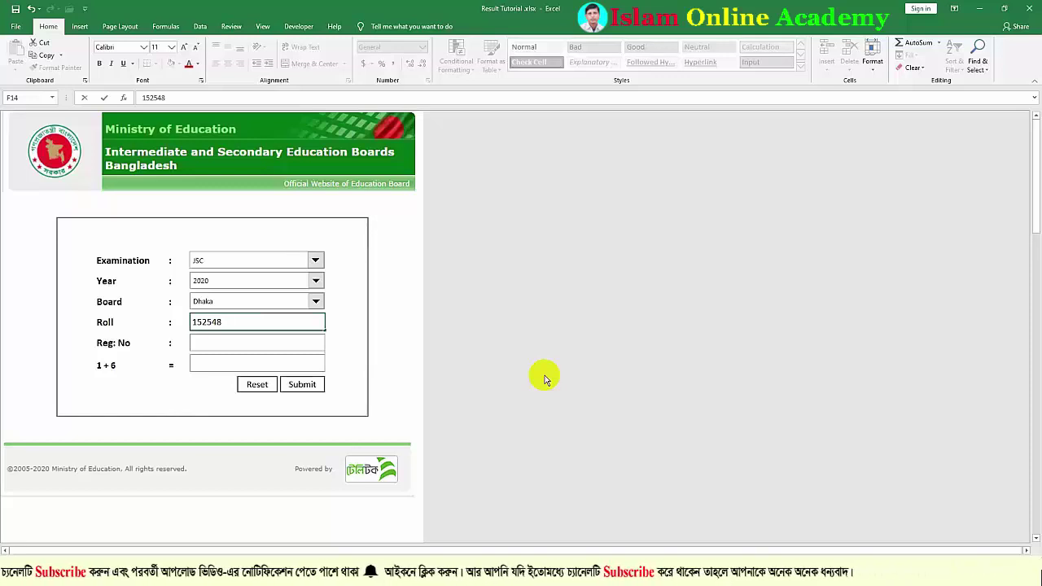
{"action": "left_click", "coordinate": [230, 345]}
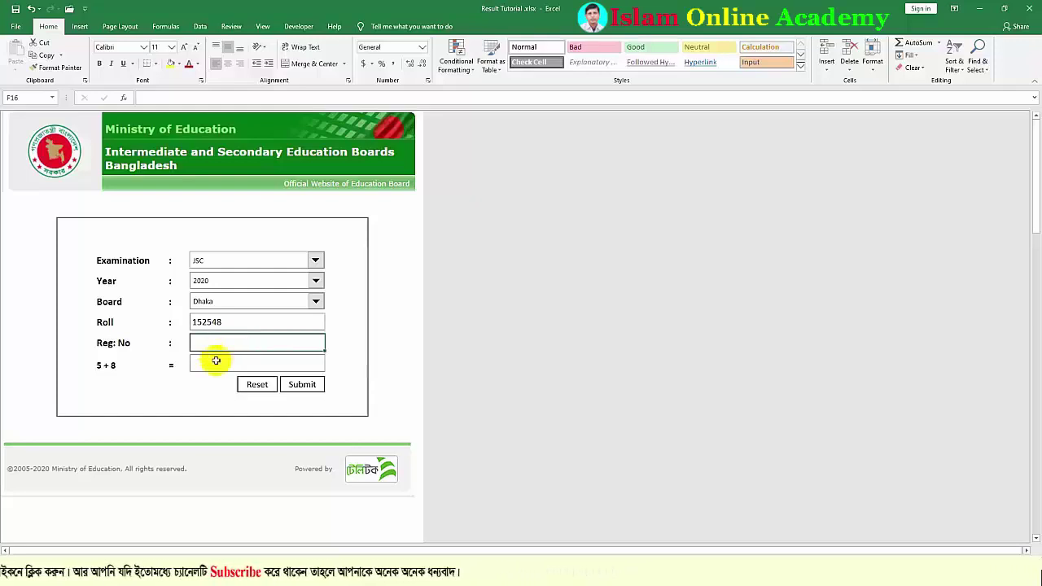
{"action": "left_click", "coordinate": [211, 363]}
{"action": "type", "text": "13"}
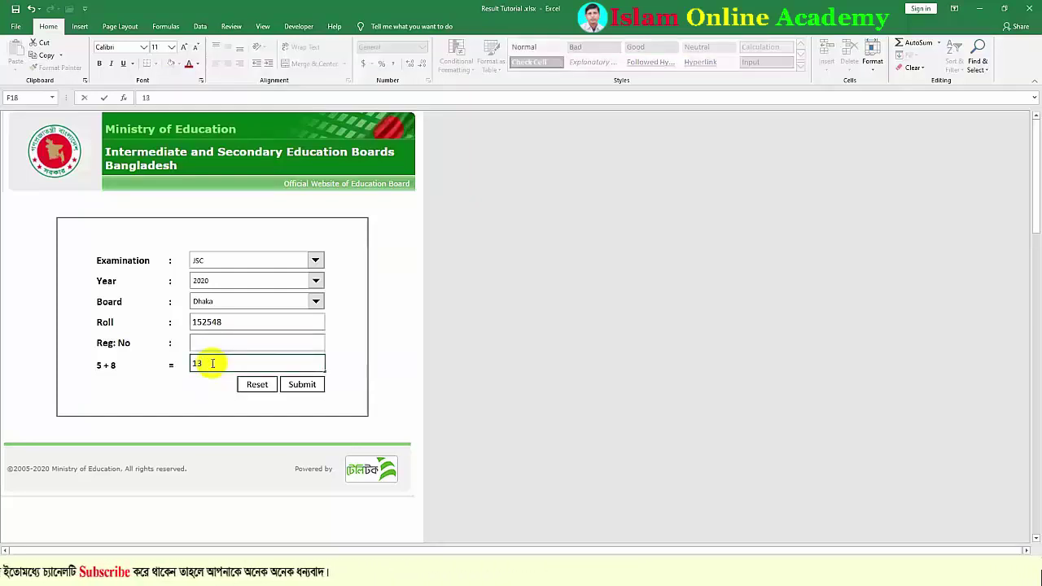
{"action": "left_click", "coordinate": [301, 384]}
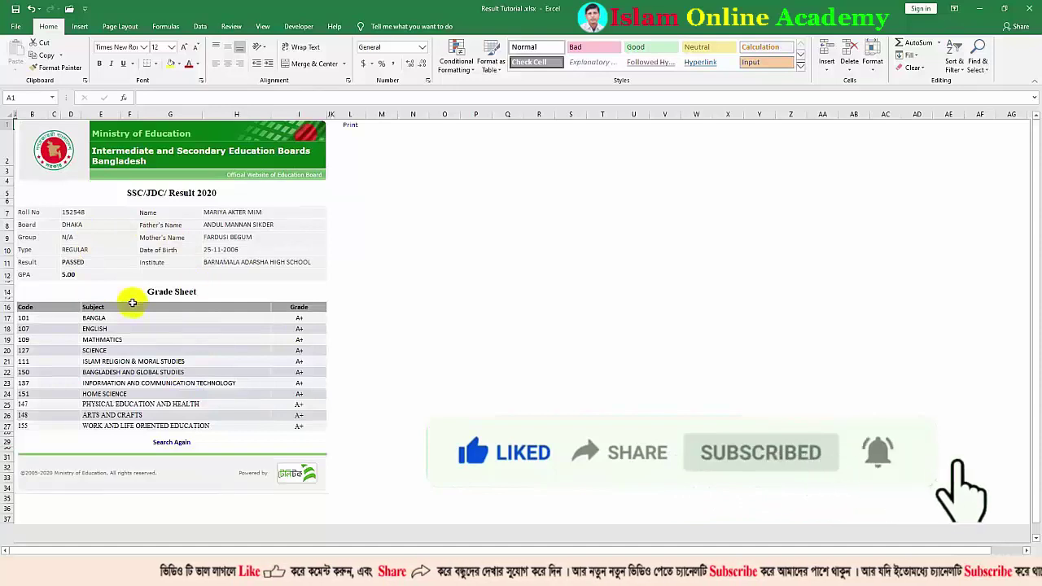
Paste the original result picture beside the card and switch to the full JSC 2020 result card sheet
{"action": "left_click", "coordinate": [132, 303]}
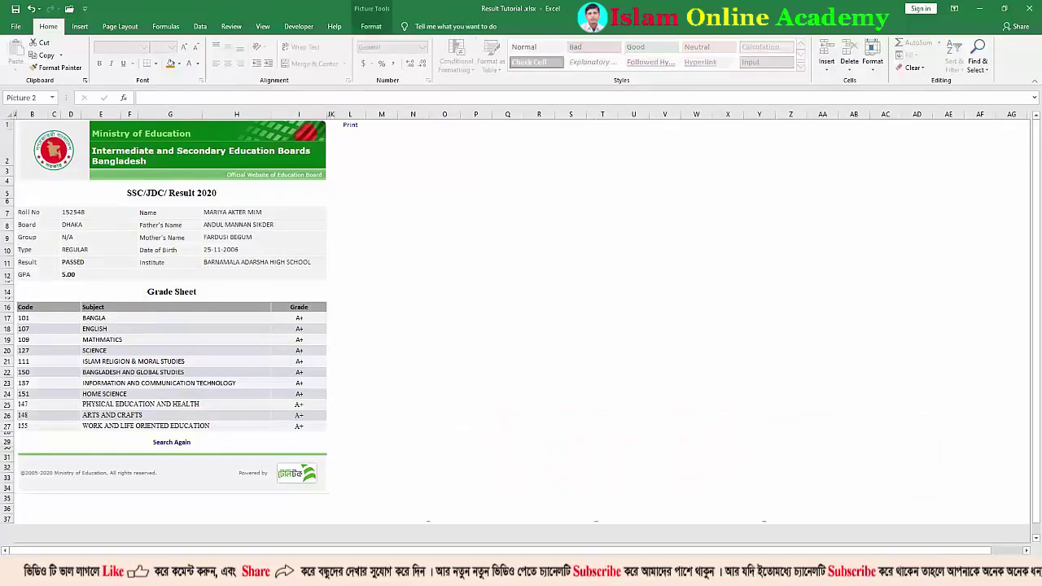
{"action": "key", "text": "ctrl+v"}
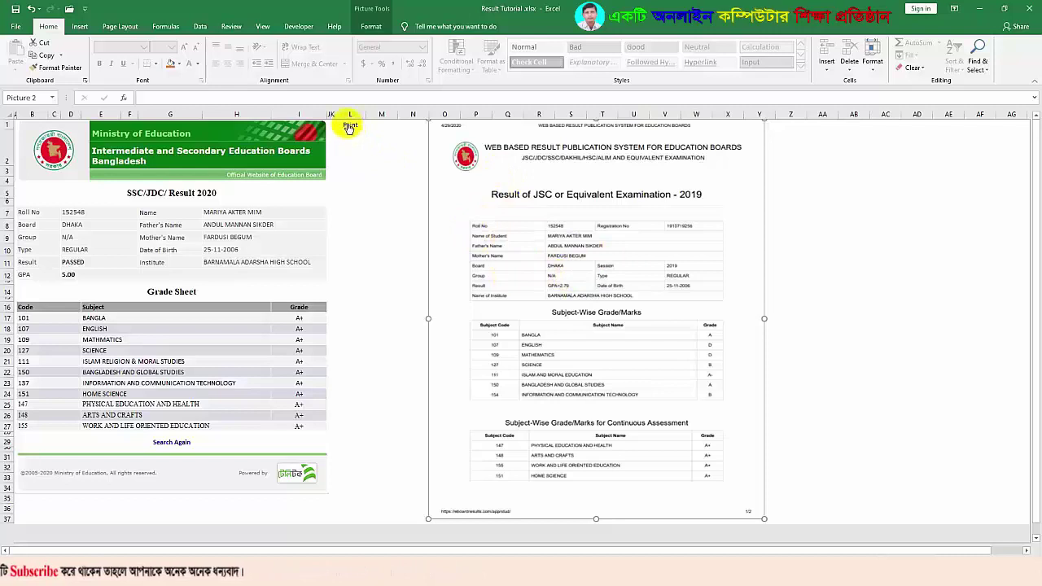
{"action": "key", "text": "ctrl+Page_Down"}
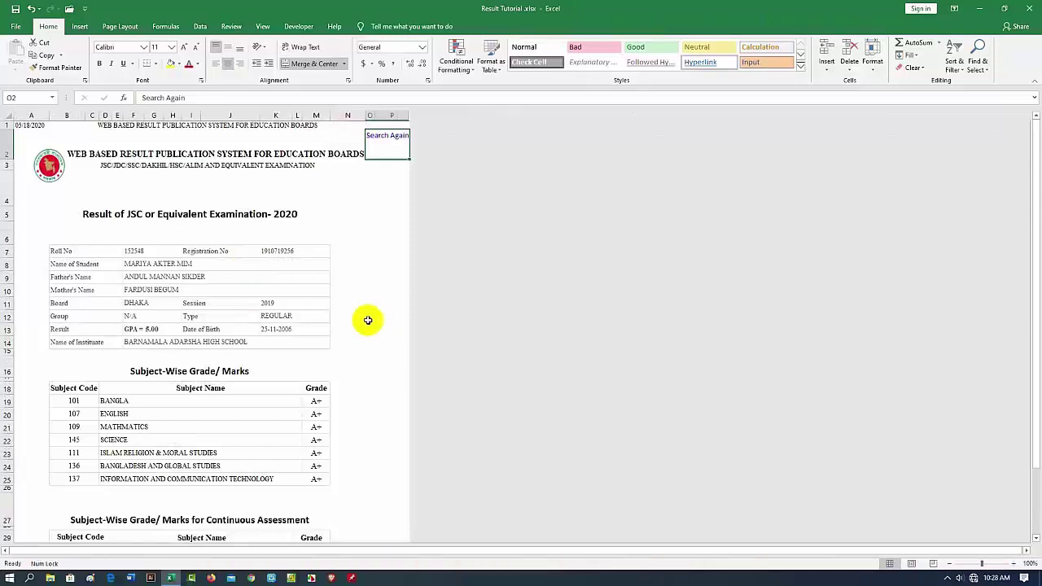
Preview the JSC 2020 result card in Print view, then return to the Search sheet
{"action": "left_click", "coordinate": [15, 27]}
{"action": "left_click", "coordinate": [31, 214]}
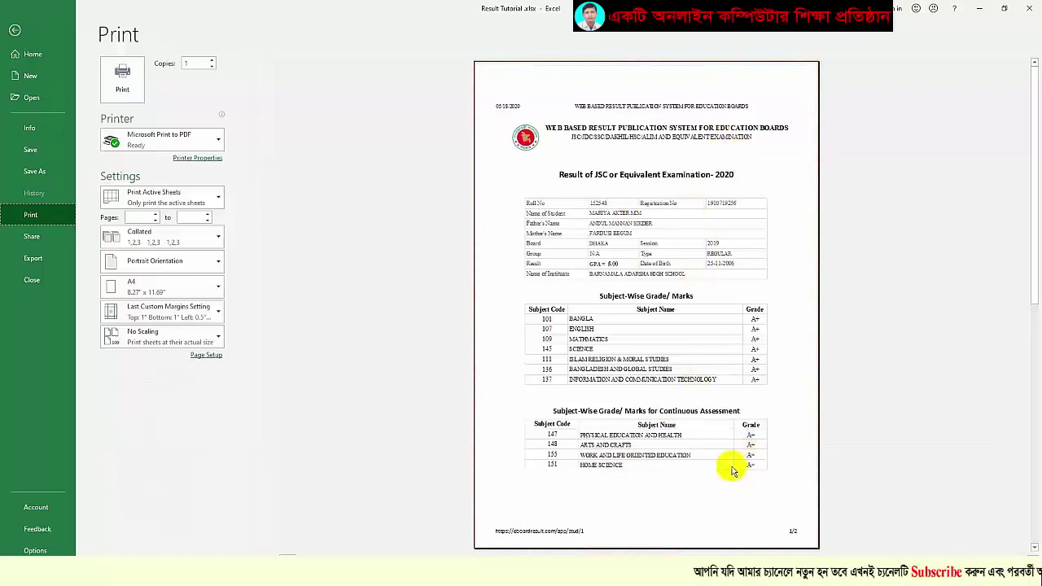
{"action": "key", "text": "Escape"}
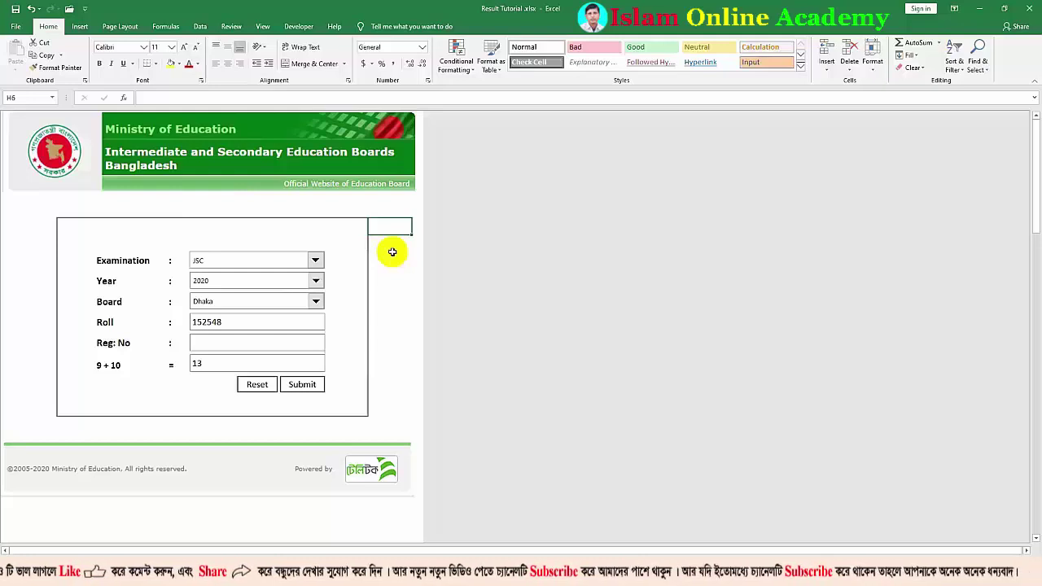
{"action": "left_click", "coordinate": [257, 385]}
{"action": "type", "text": "152548"}
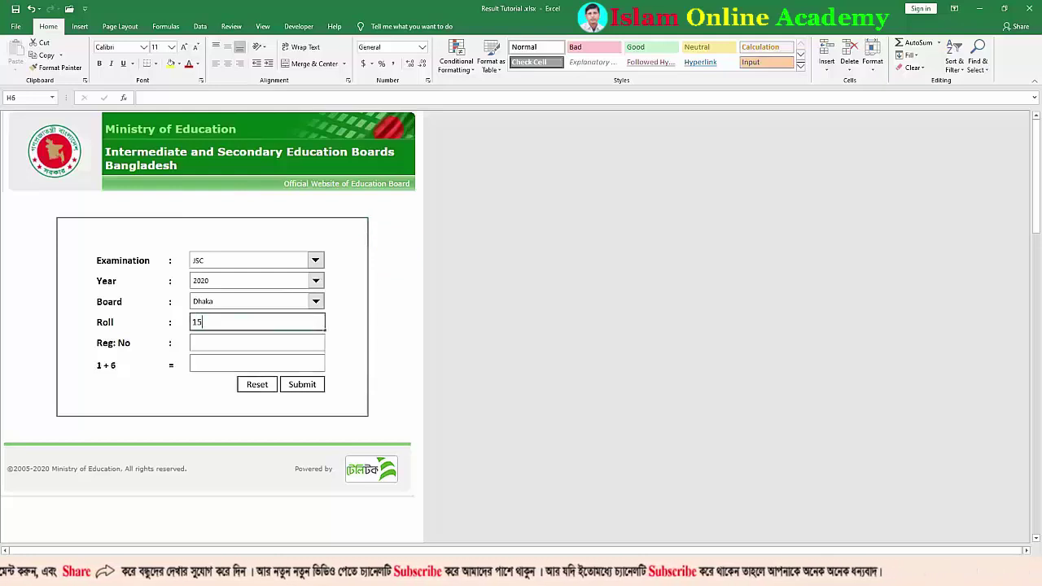
{"action": "left_click", "coordinate": [257, 364]}
{"action": "type", "text": "13"}
{"action": "left_click", "coordinate": [301, 385]}
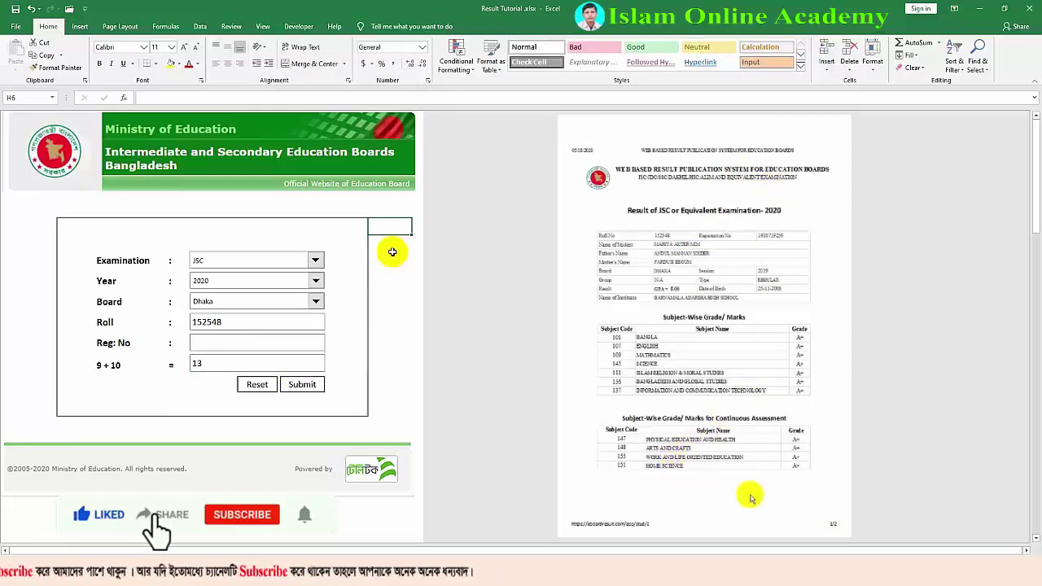
Turn on Show sheet tabs in Excel Options > Advanced
{"action": "left_click", "coordinate": [85, 10]}
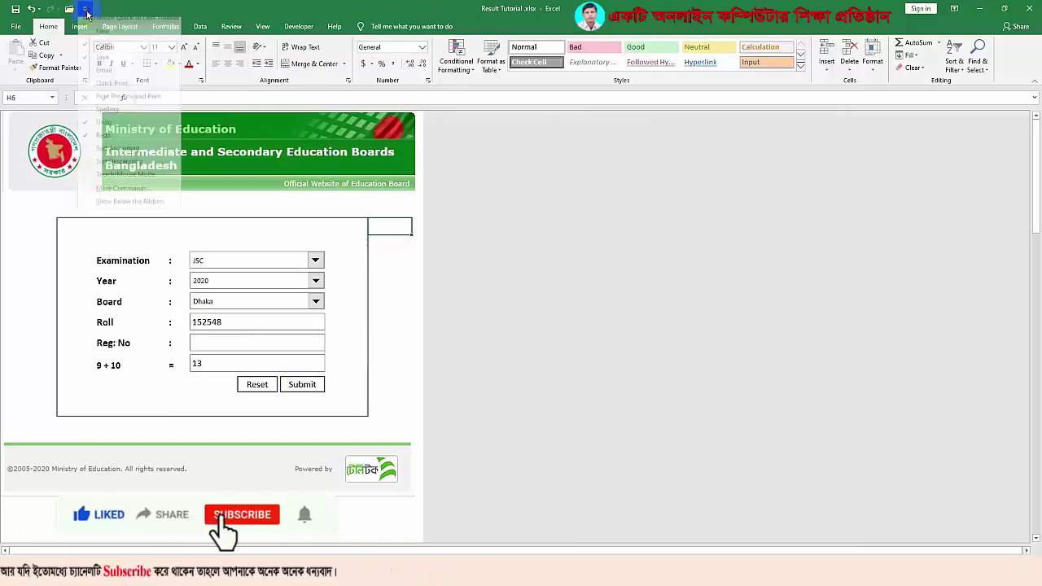
{"action": "left_click", "coordinate": [130, 181]}
{"action": "scroll", "coordinate": [517, 370], "scroll_direction": "down", "scroll_amount": 10}
{"action": "left_click", "coordinate": [397, 418]}
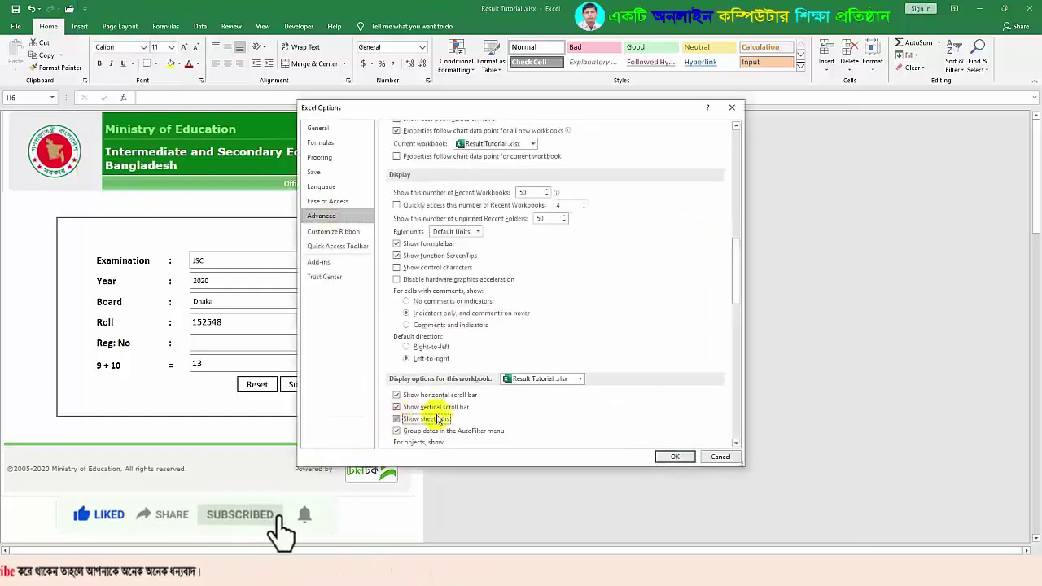
{"action": "left_click", "coordinate": [670, 456]}
{"action": "left_click", "coordinate": [393, 243]}
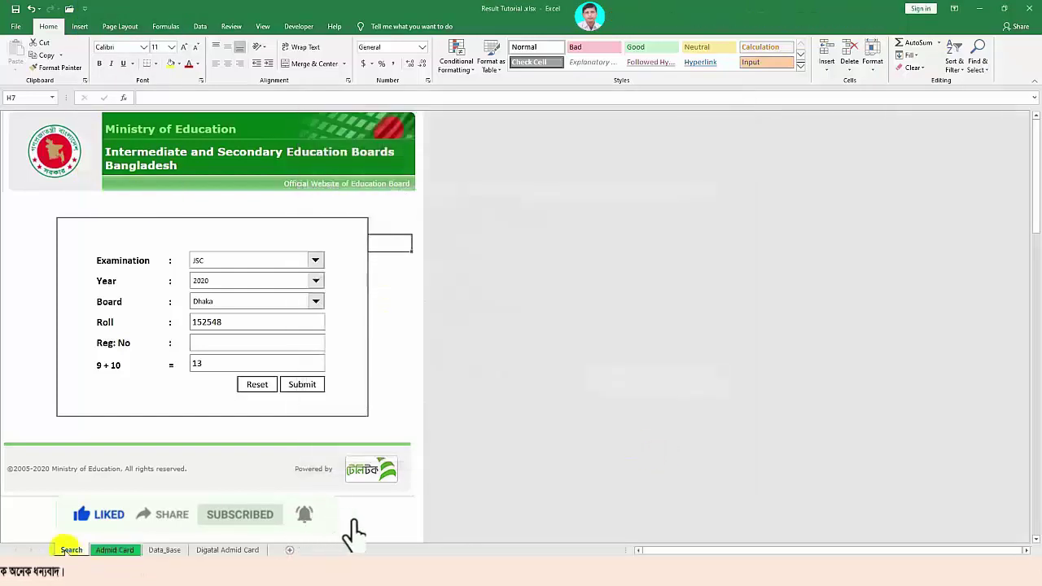
Check the Admid Card, Data_Base and Digatal Admid Card sheets, then return to Search
{"action": "left_click", "coordinate": [115, 550]}
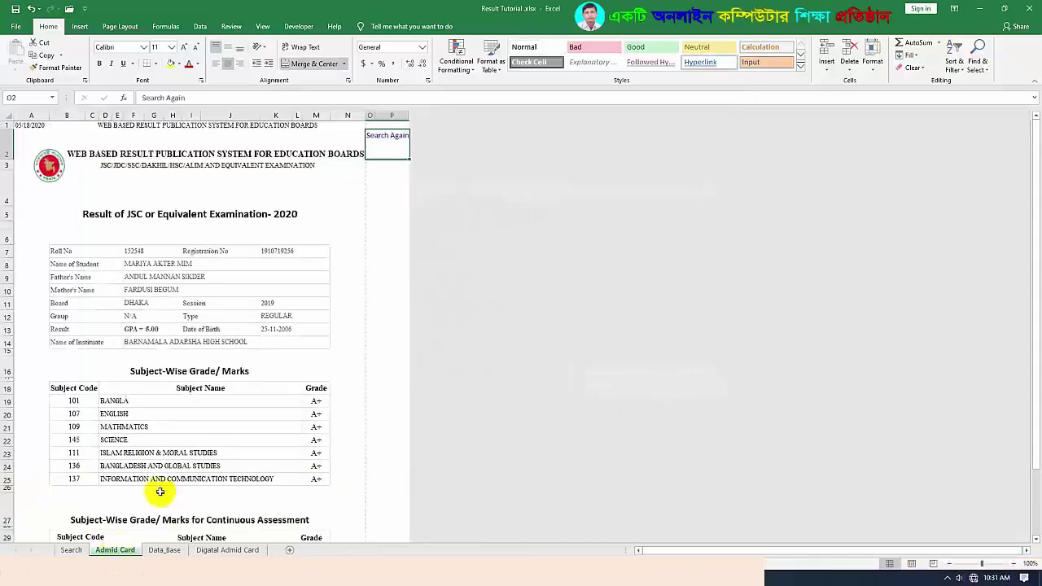
{"action": "left_click", "coordinate": [170, 551]}
{"action": "left_click", "coordinate": [227, 549]}
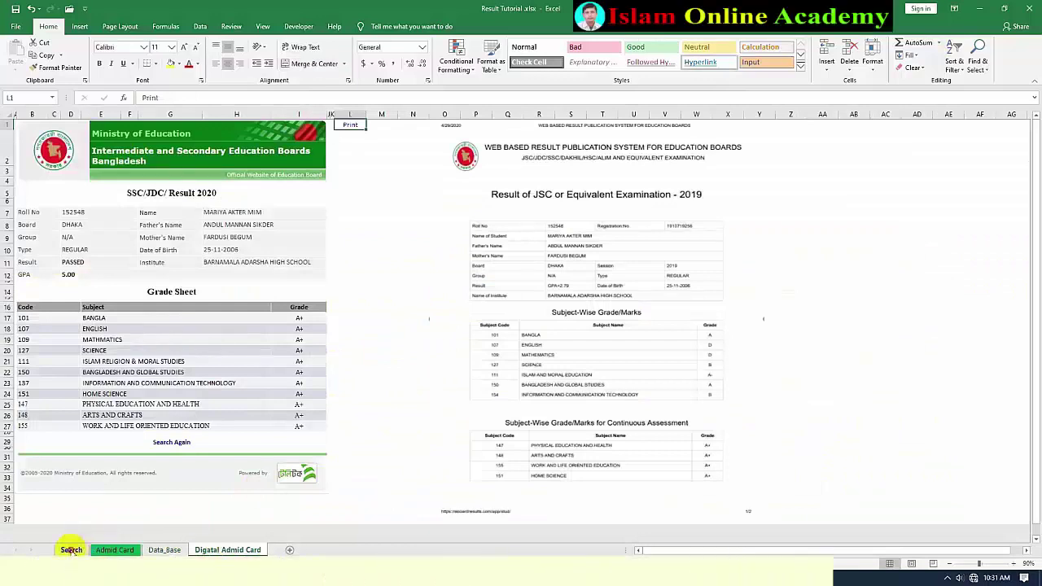
{"action": "left_click", "coordinate": [71, 549]}
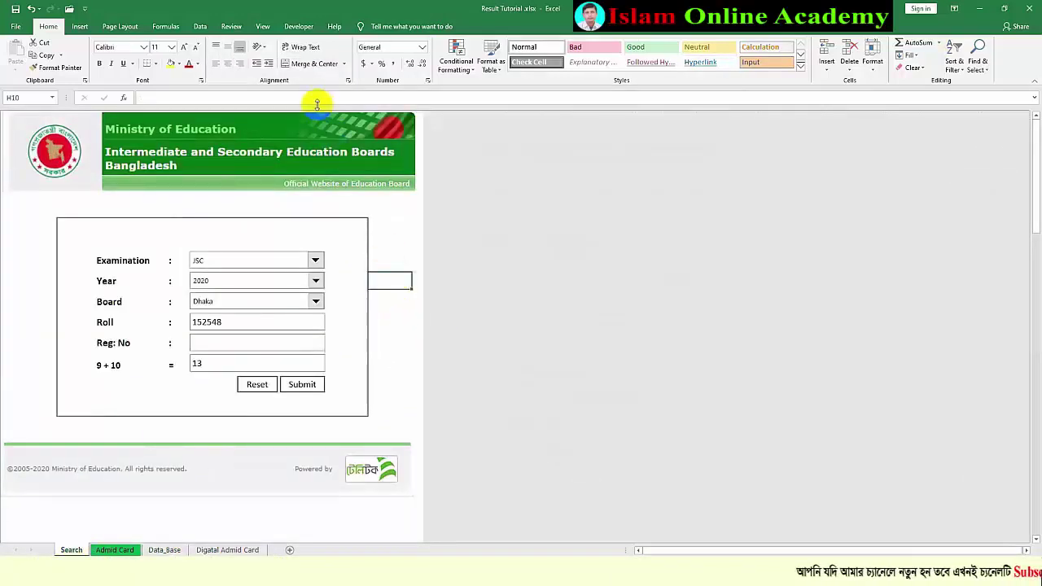
Turn on Gridlines from the View tab, then deselect the header and footer pictures by selecting cell H8
{"action": "left_click", "coordinate": [262, 26]}
{"action": "left_click", "coordinate": [126, 64]}
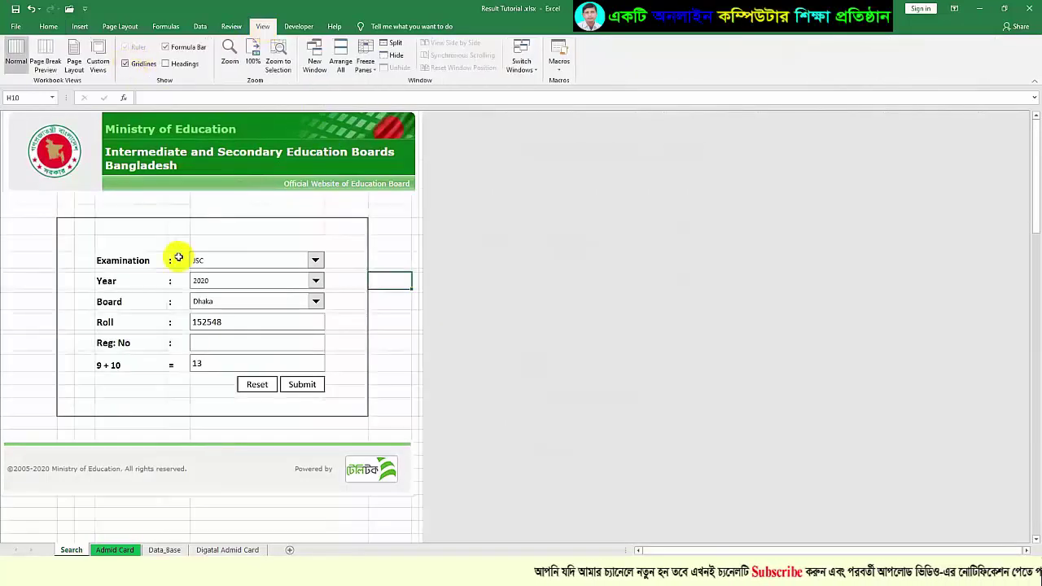
{"action": "left_click", "coordinate": [314, 198]}
{"action": "left_click", "coordinate": [301, 145]}
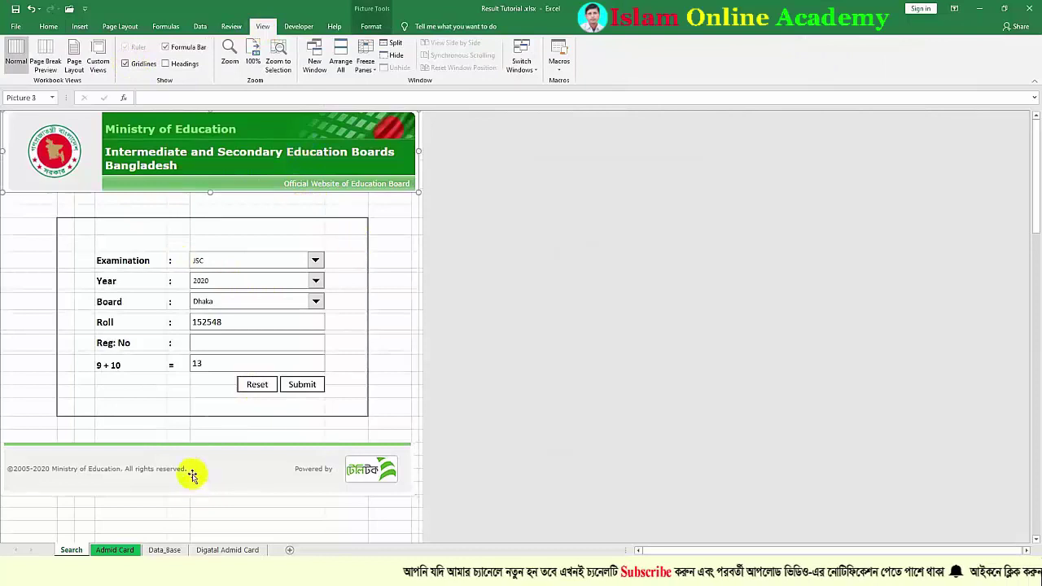
{"action": "left_click", "coordinate": [192, 476]}
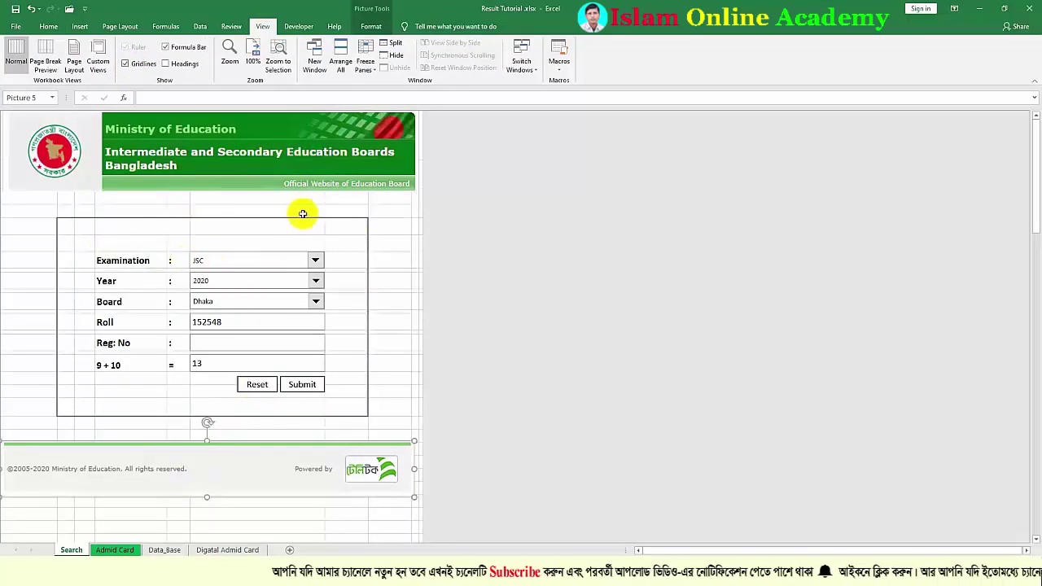
{"action": "left_click", "coordinate": [382, 257]}
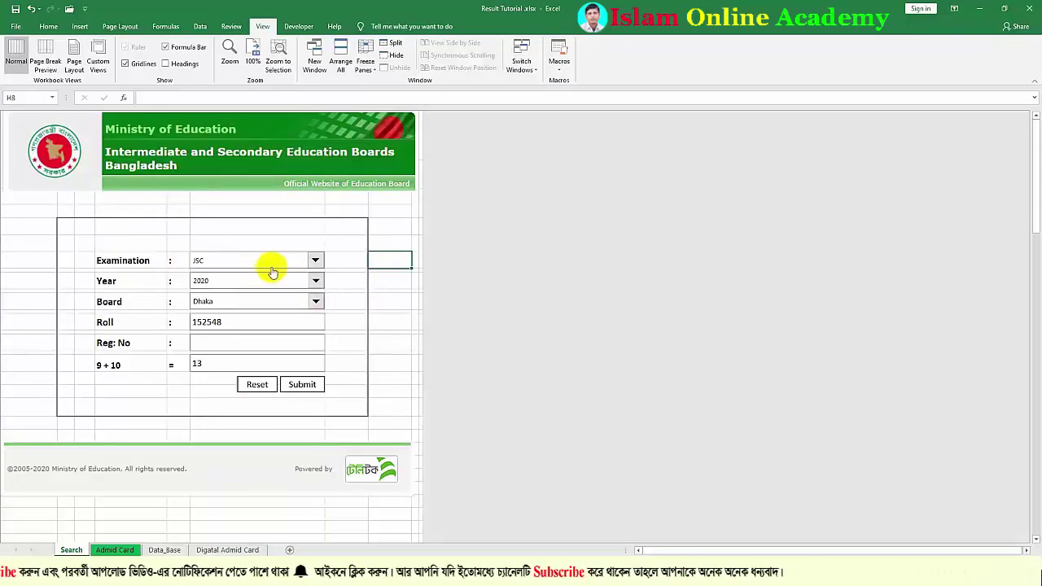
Select the old Examination drop-down with a right-click and delete it
{"action": "right_click", "coordinate": [263, 259]}
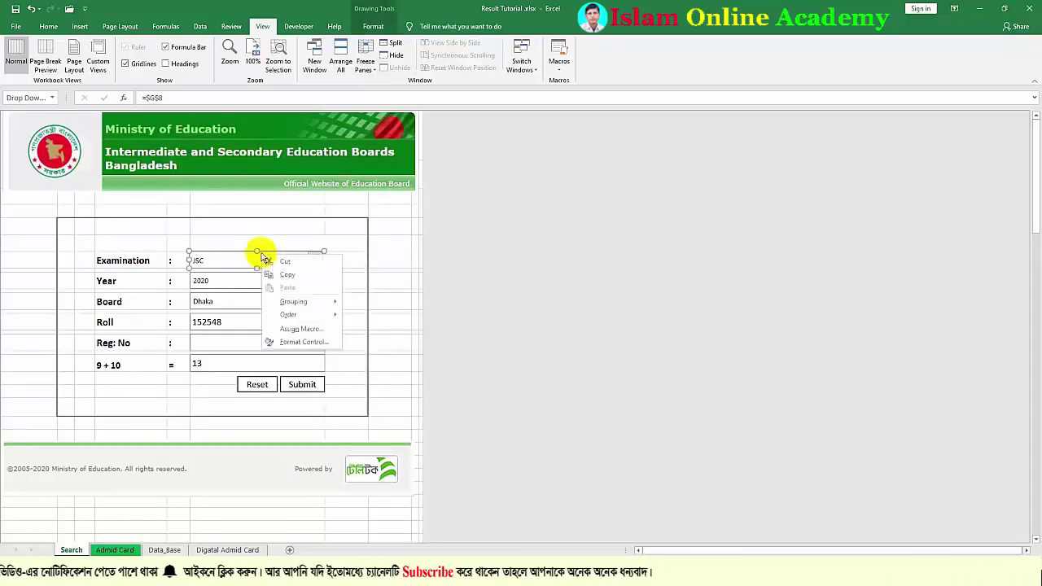
{"action": "left_click", "coordinate": [239, 255]}
{"action": "key", "text": "Delete"}
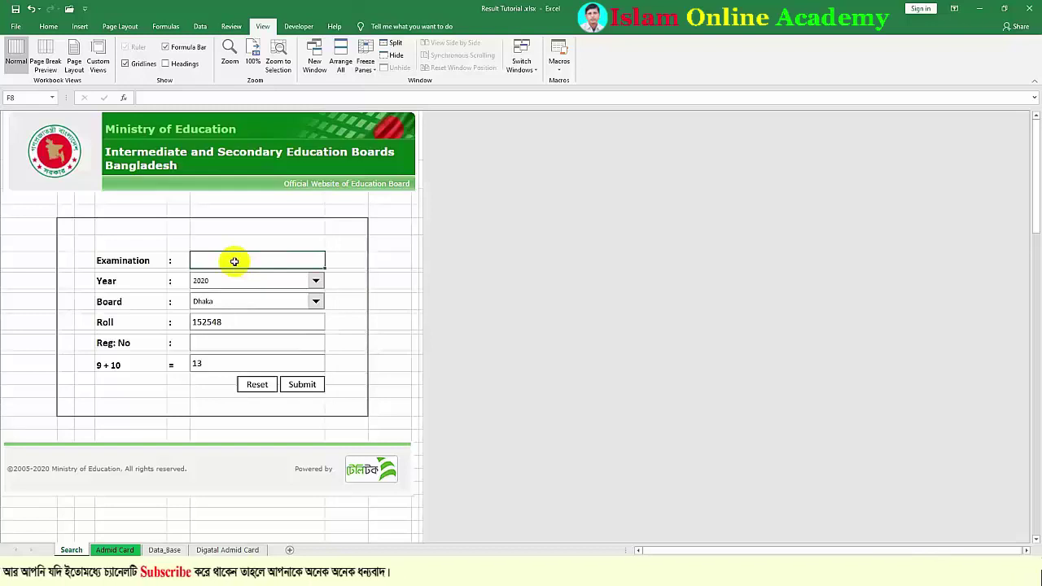
{"action": "left_click", "coordinate": [299, 27]}
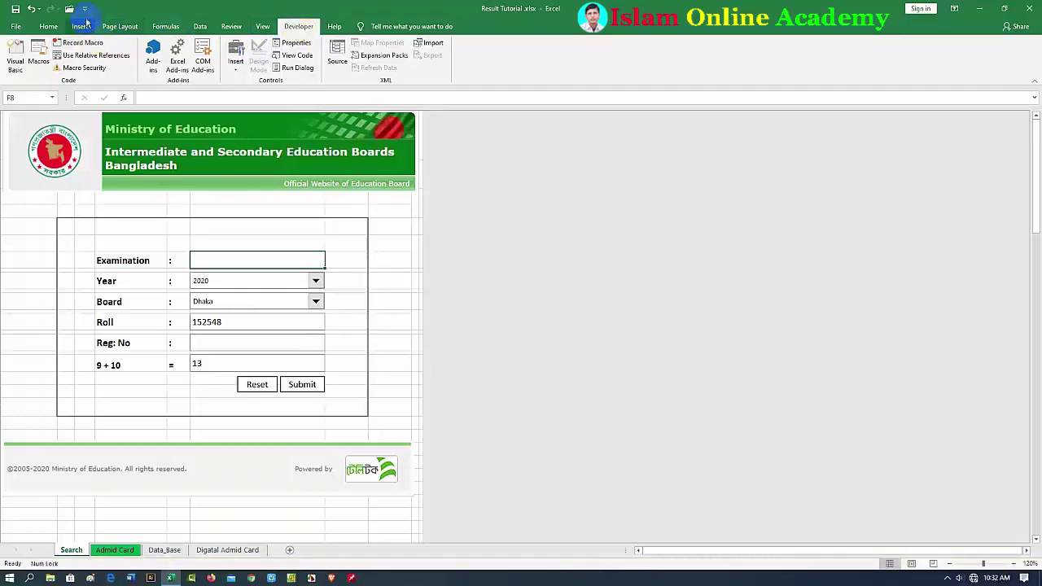
{"action": "left_click", "coordinate": [84, 11]}
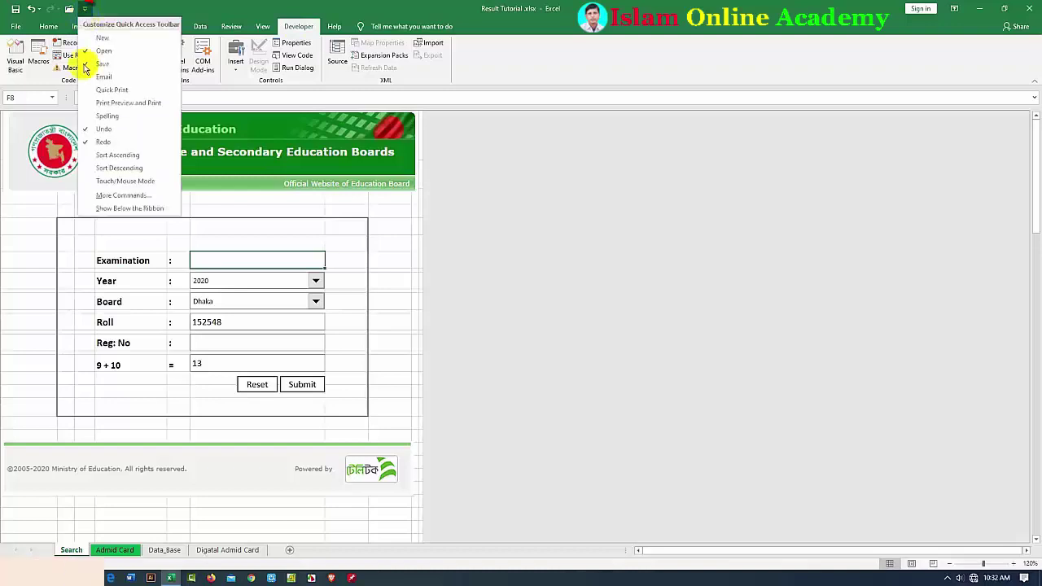
{"action": "left_click", "coordinate": [104, 196]}
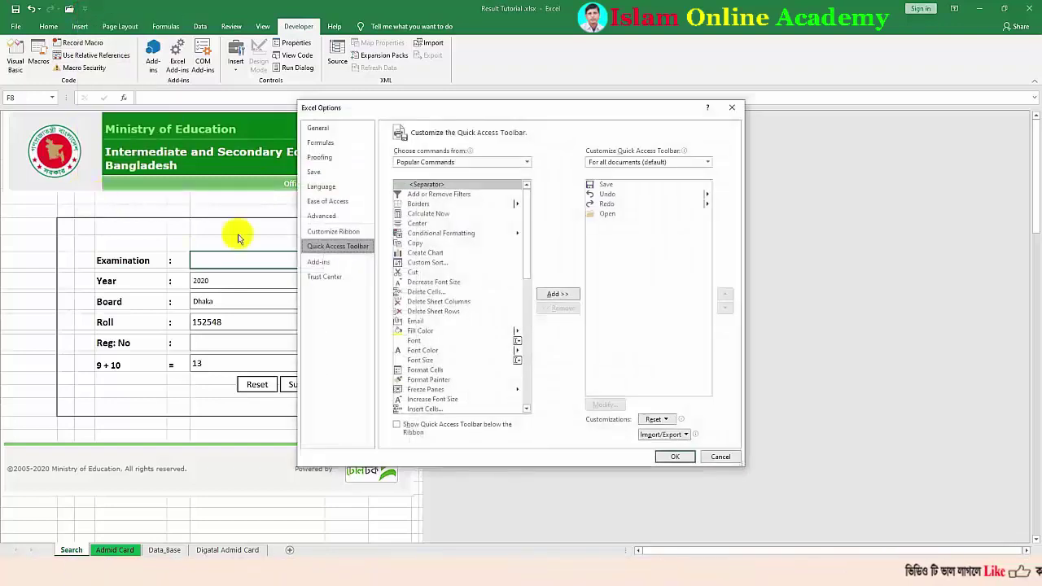
{"action": "left_click", "coordinate": [336, 232]}
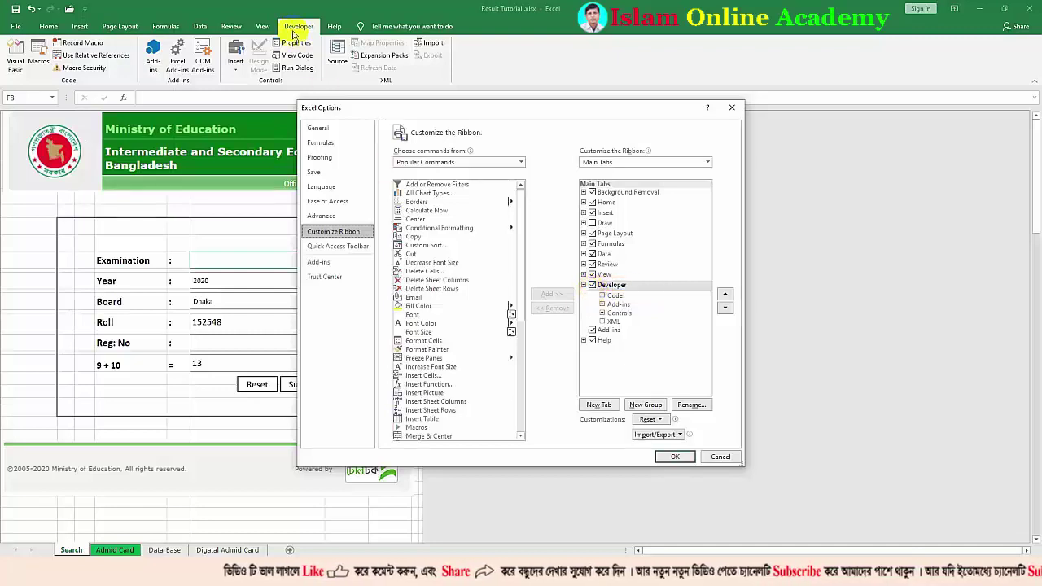
{"action": "left_click", "coordinate": [732, 108]}
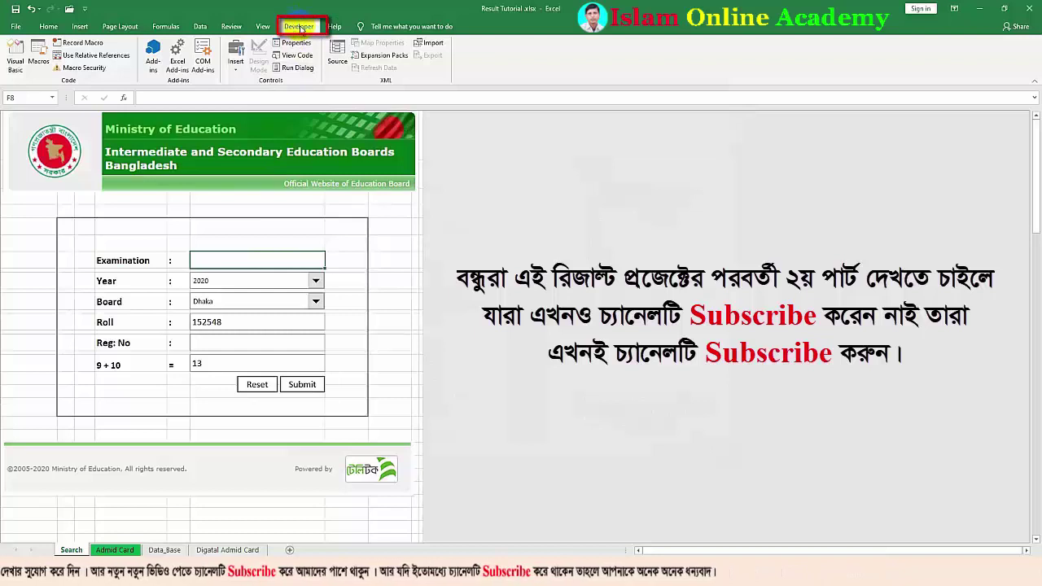
Draw a Form Control combo box over the Examination field
{"action": "left_click", "coordinate": [236, 74]}
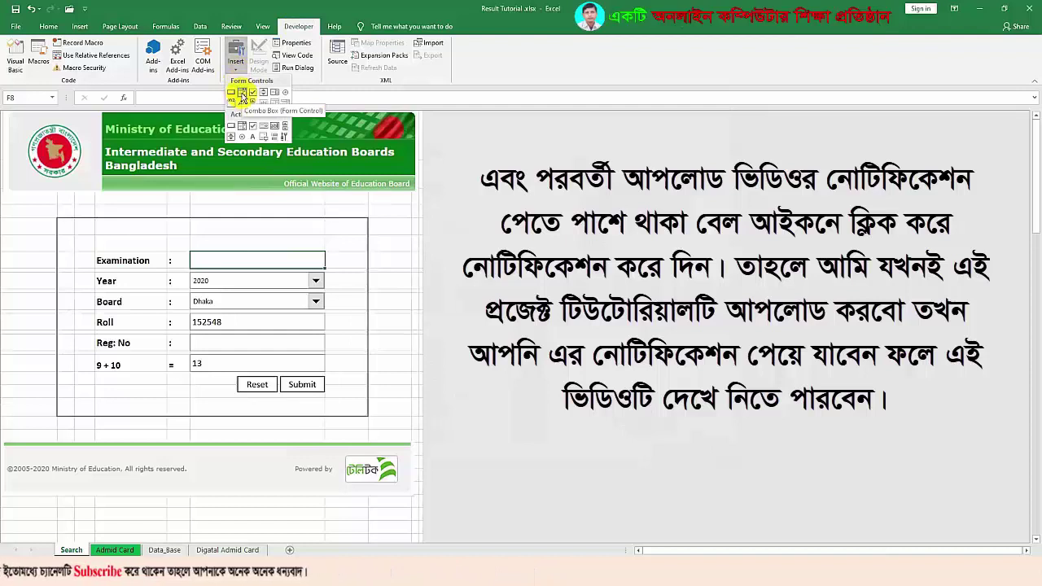
{"action": "left_click", "coordinate": [242, 93]}
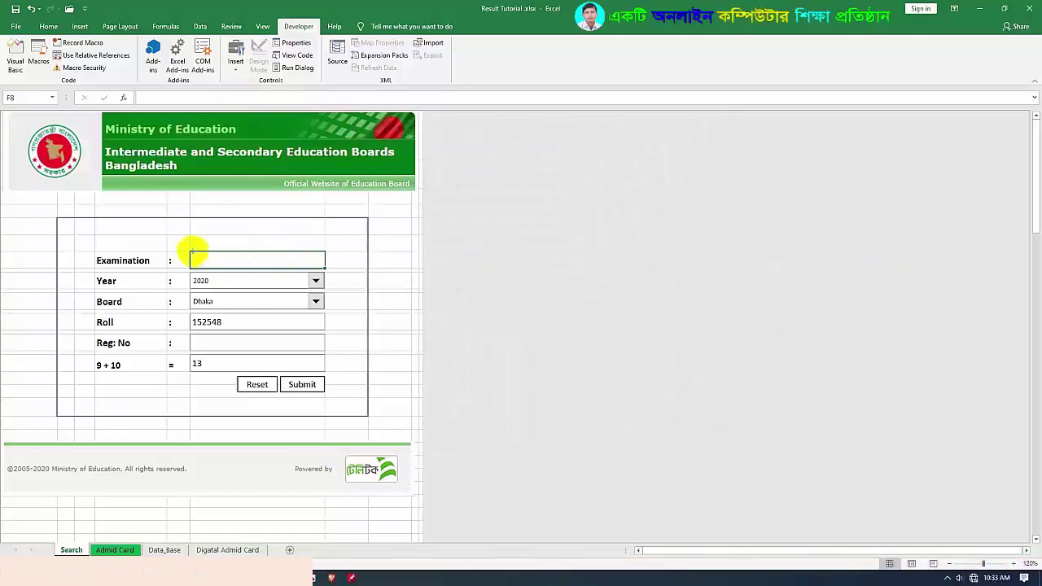
{"action": "mouse_move", "coordinate": [190, 253]}
{"action": "left_mouse_down"}
{"action": "mouse_move", "coordinate": [231, 268]}
{"action": "mouse_move", "coordinate": [323, 269]}
{"action": "left_mouse_up"}
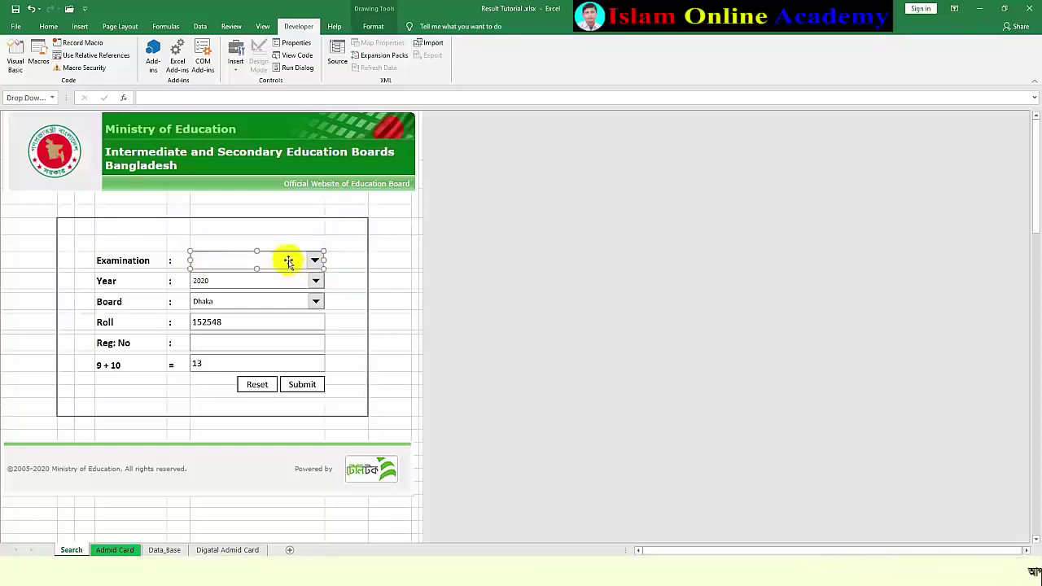
Set the combo box input range to $D$109:$D$111 (Select One, JSC, JDC)
{"action": "right_click", "coordinate": [289, 262]}
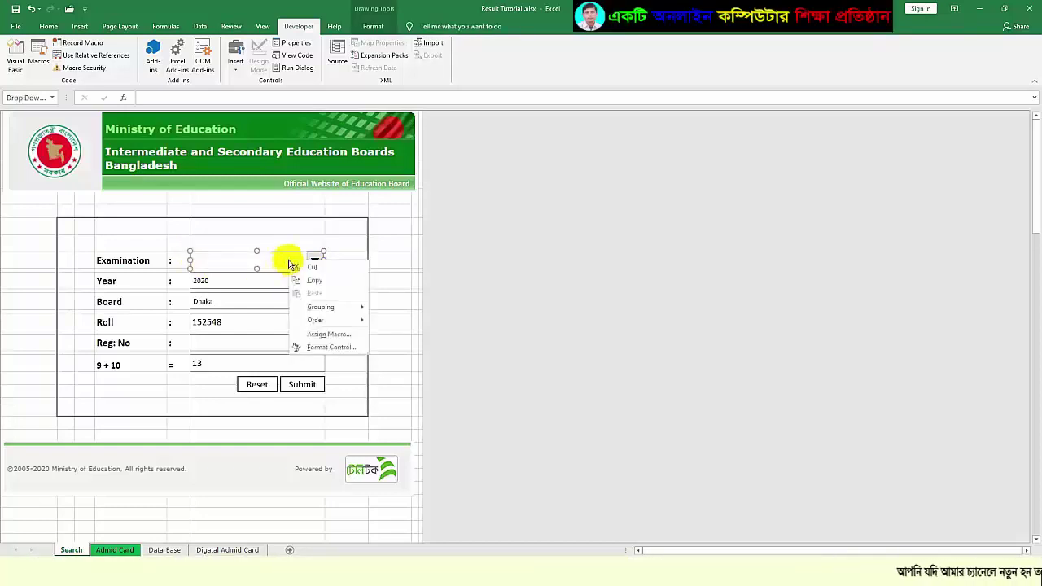
{"action": "left_click", "coordinate": [330, 348]}
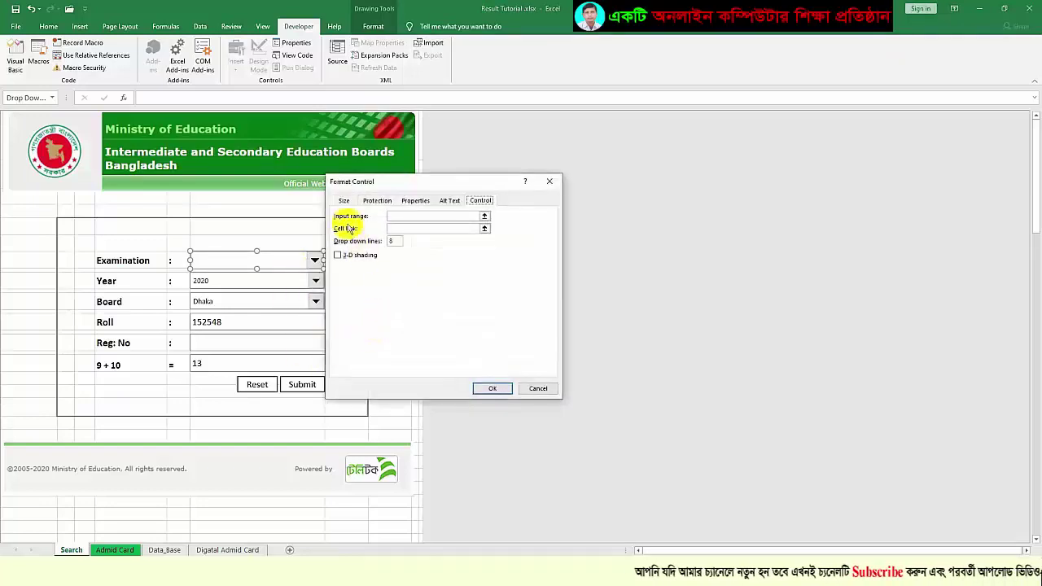
{"action": "left_click", "coordinate": [451, 204]}
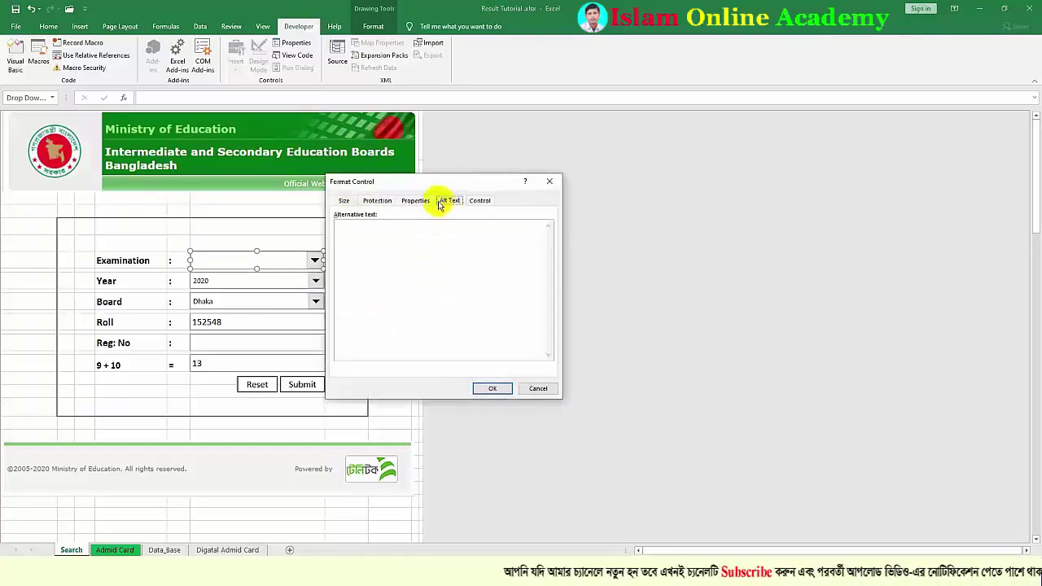
{"action": "left_click", "coordinate": [481, 203]}
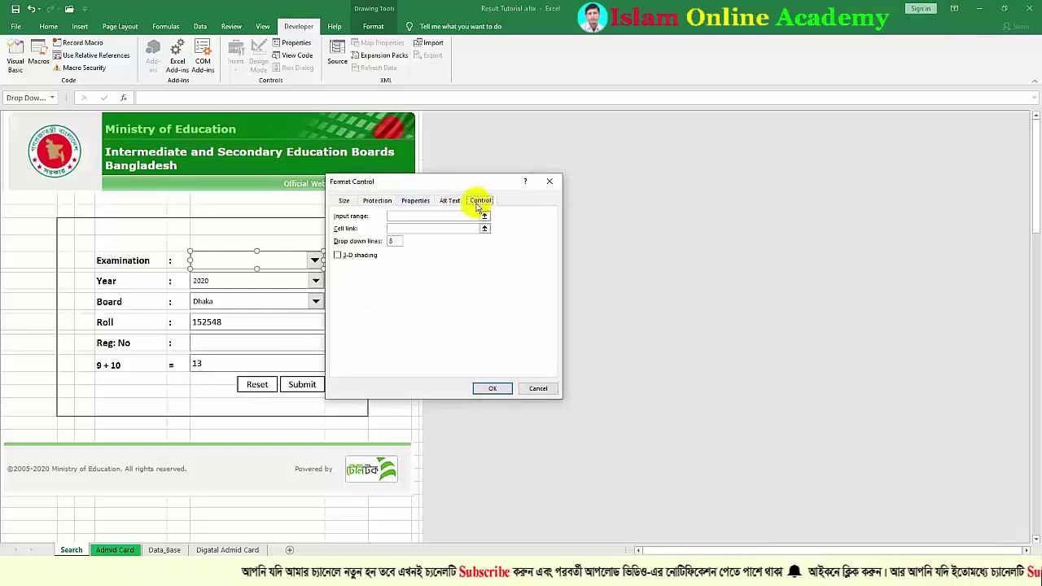
{"action": "left_click", "coordinate": [401, 218]}
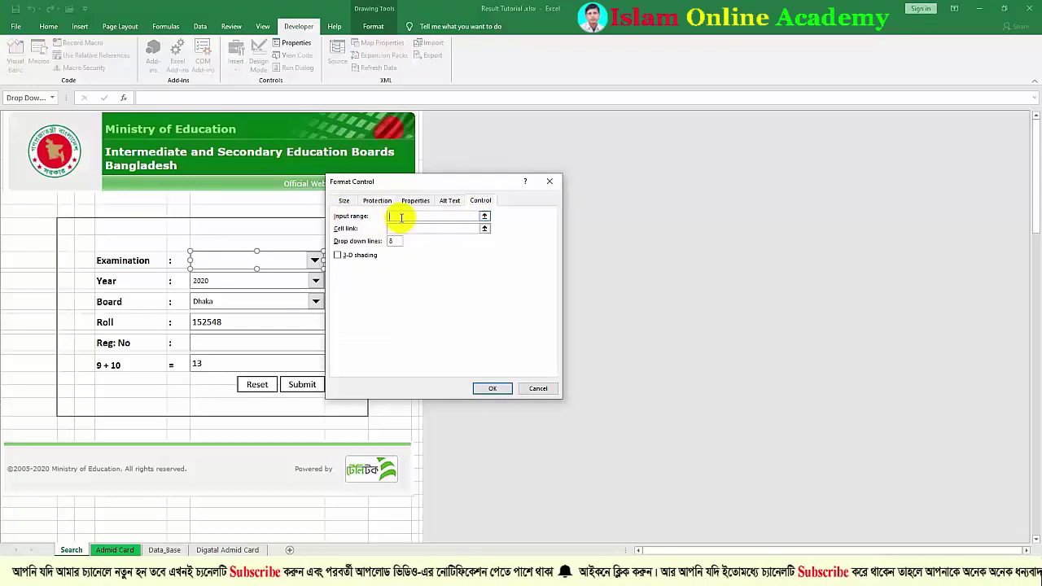
{"action": "left_click", "coordinate": [485, 218]}
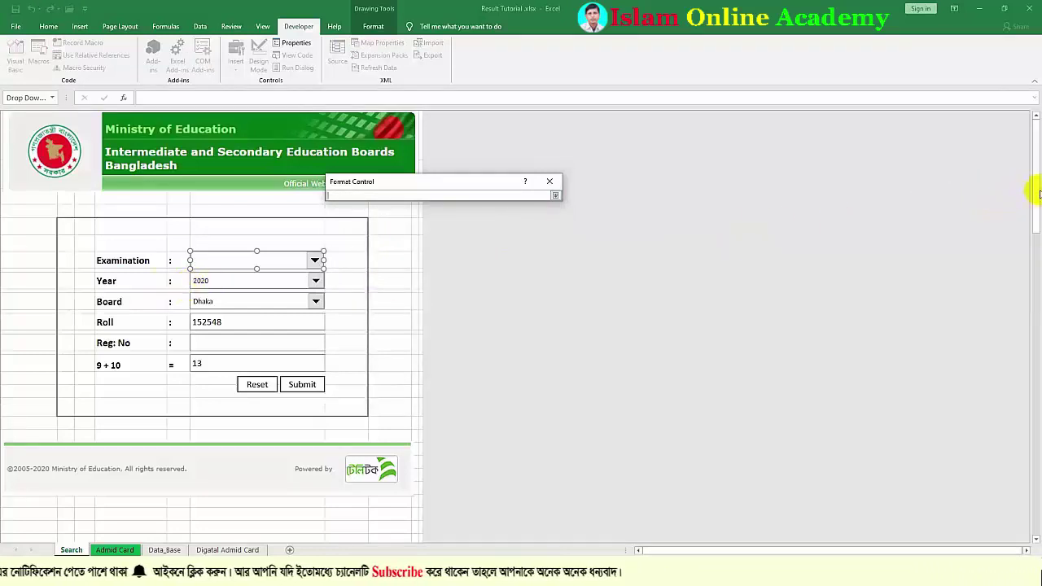
{"action": "left_click_drag", "start_coordinate": [1038, 192], "coordinate": [1038, 473]}
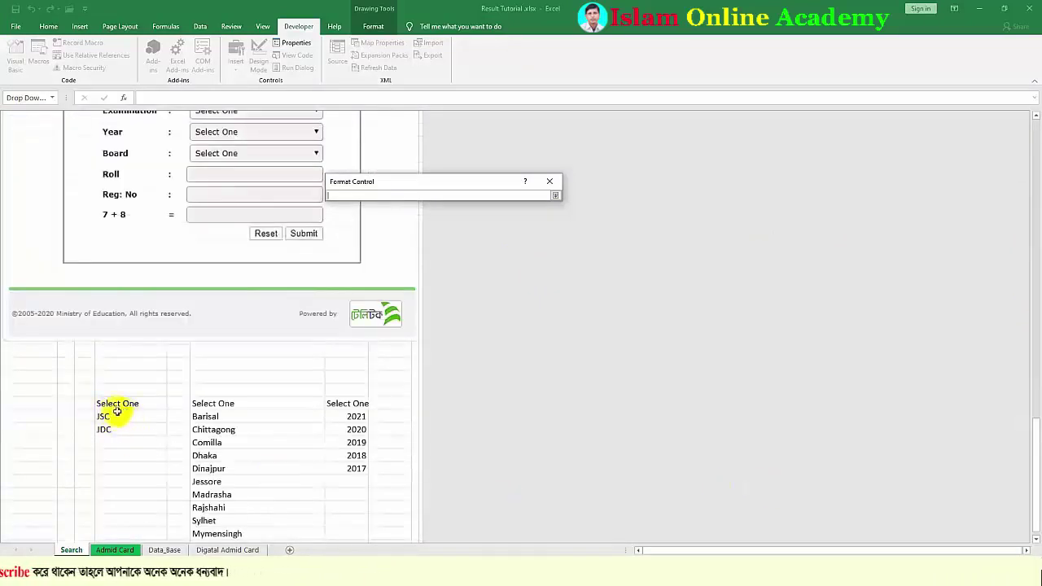
{"action": "left_click_drag", "start_coordinate": [112, 404], "coordinate": [114, 423]}
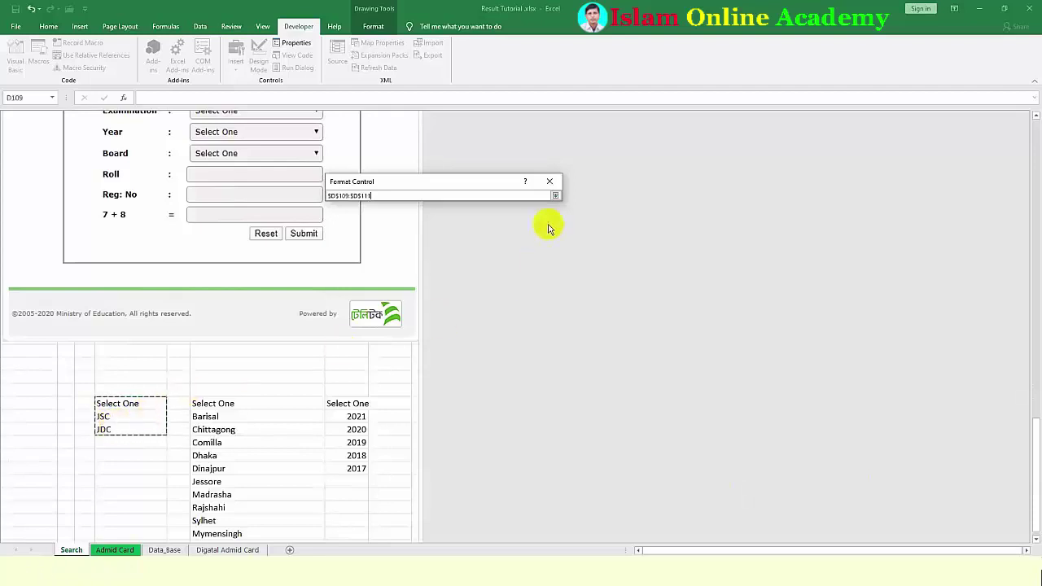
{"action": "left_click", "coordinate": [556, 197]}
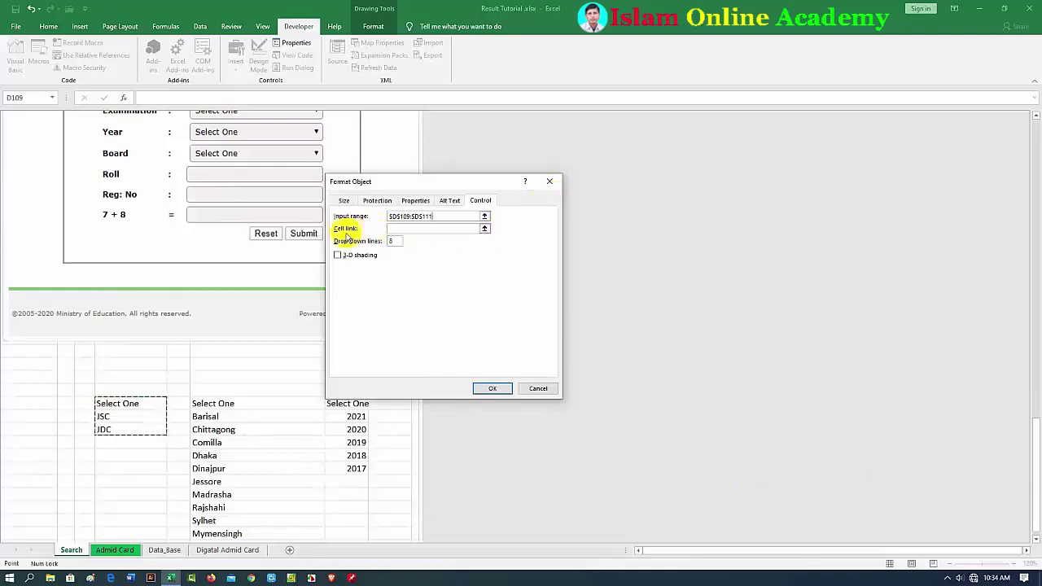
Link the combo box to cell $G$8 with 3 drop-down lines and apply
{"action": "left_click", "coordinate": [398, 227]}
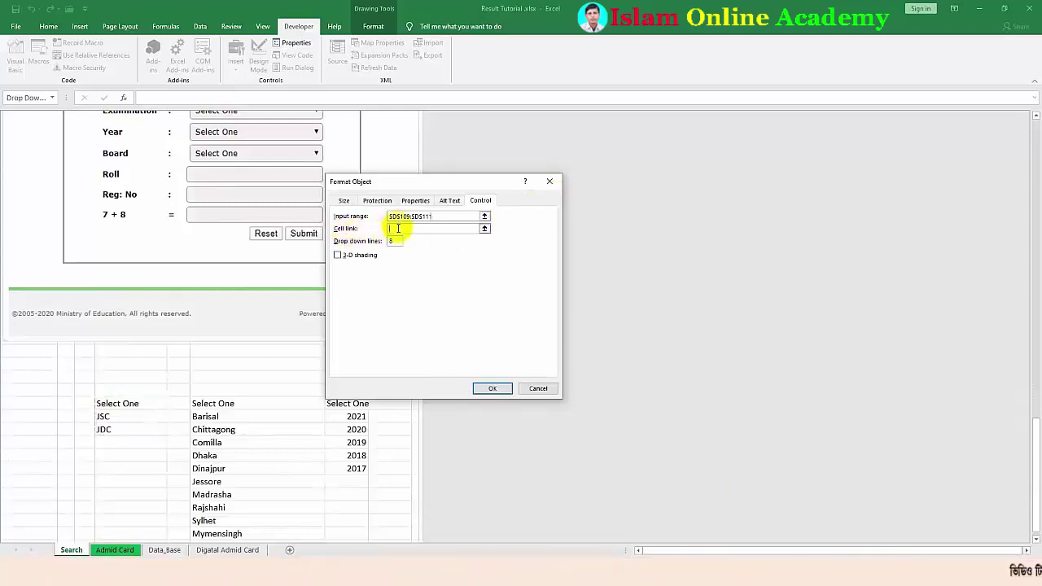
{"action": "left_click", "coordinate": [485, 230]}
{"action": "scroll", "coordinate": [493, 298], "scroll_direction": "down", "scroll_amount": 4}
{"action": "scroll", "coordinate": [493, 298], "scroll_direction": "up", "scroll_amount": 8}
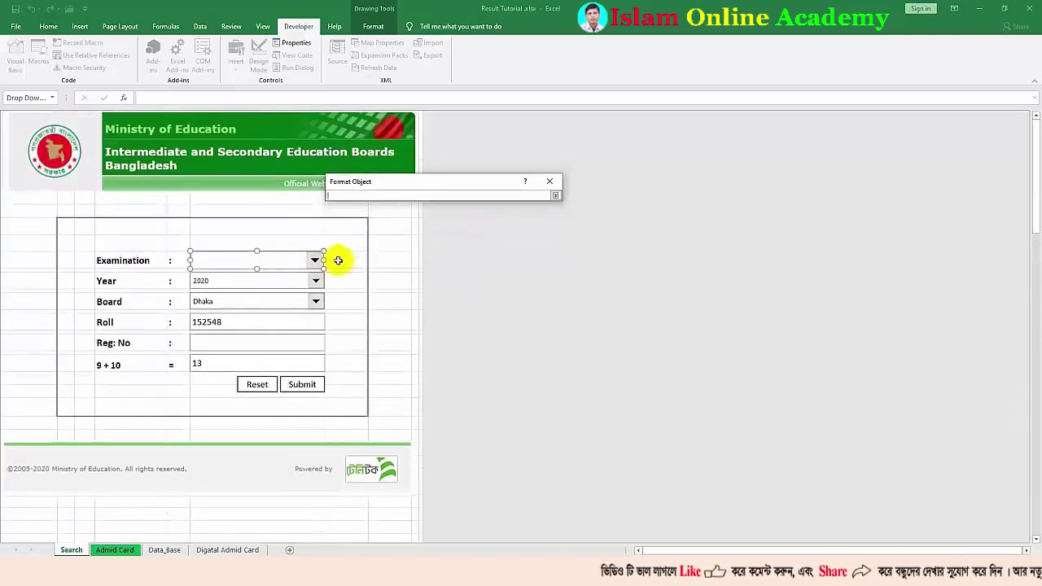
{"action": "left_click", "coordinate": [556, 196]}
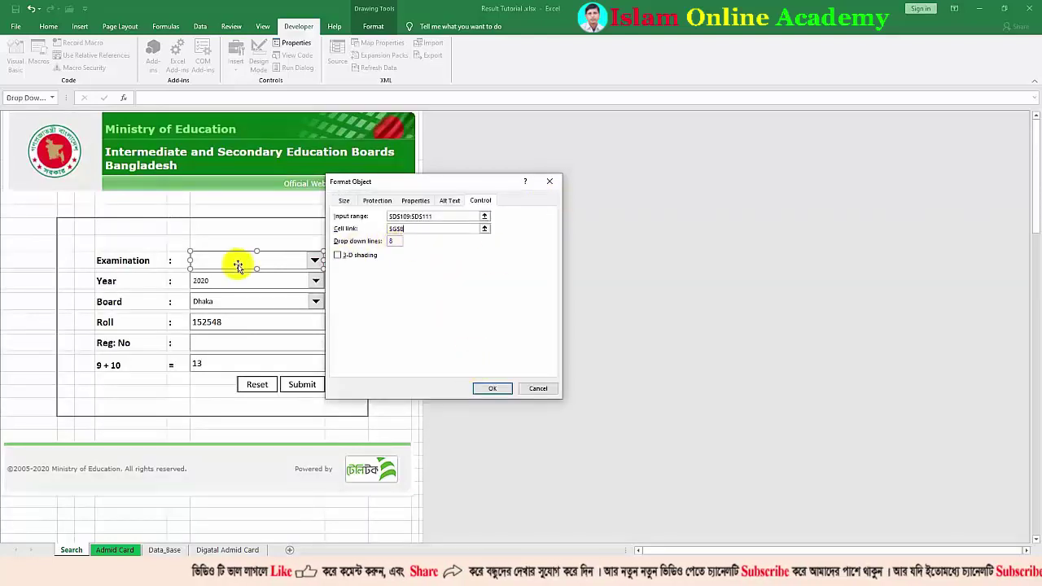
{"action": "left_click", "coordinate": [396, 242]}
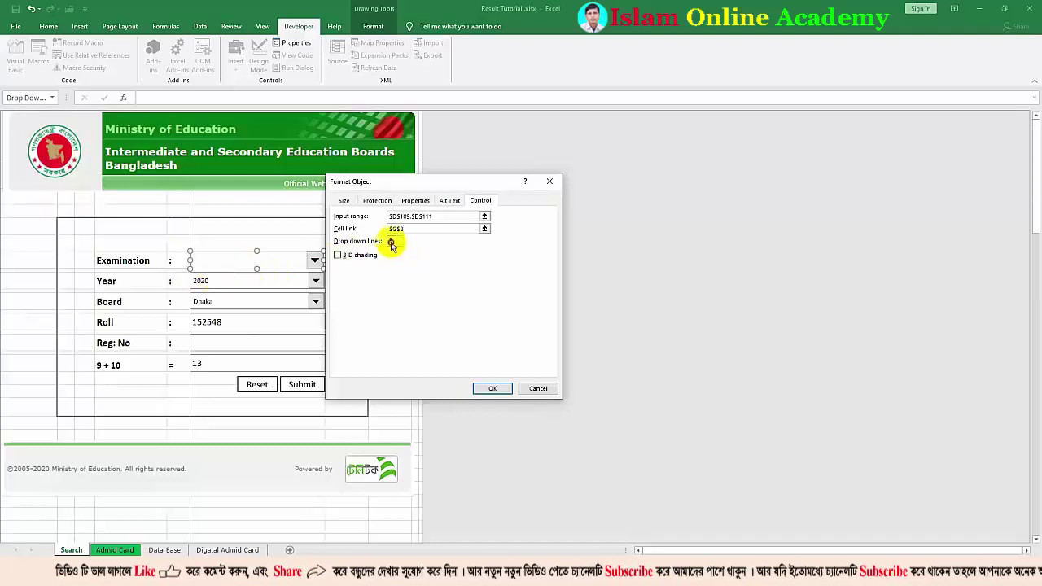
{"action": "key", "text": "BackSpace"}
{"action": "type", "text": "3"}
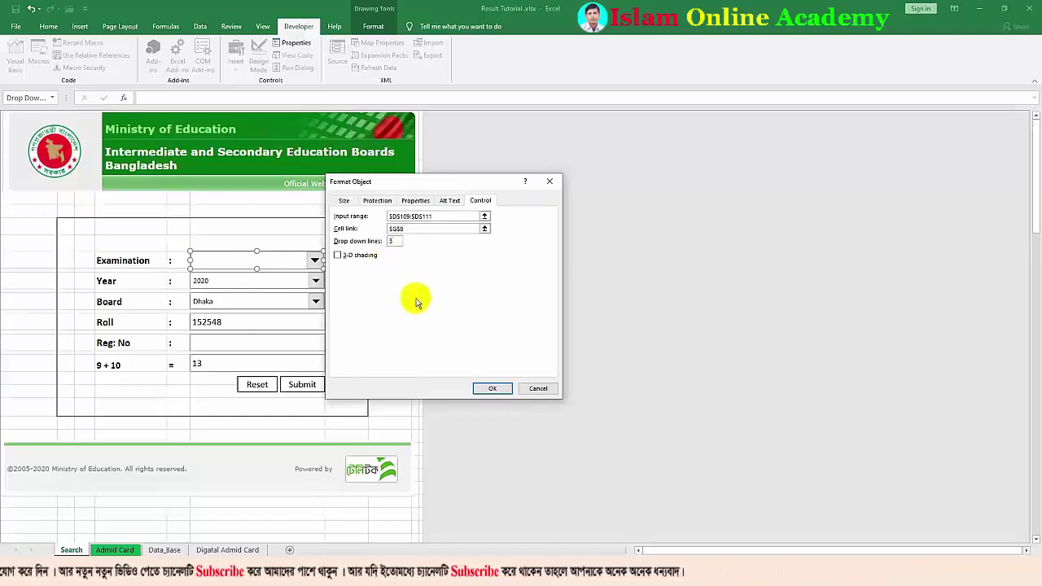
{"action": "left_click", "coordinate": [488, 389]}
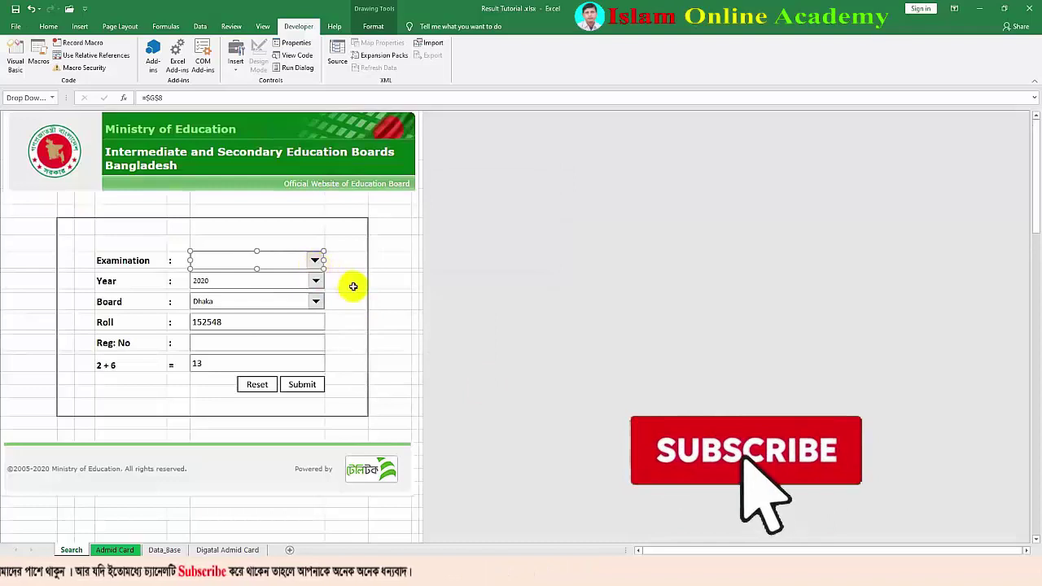
{"action": "left_click", "coordinate": [347, 282]}
{"action": "left_click", "coordinate": [314, 261]}
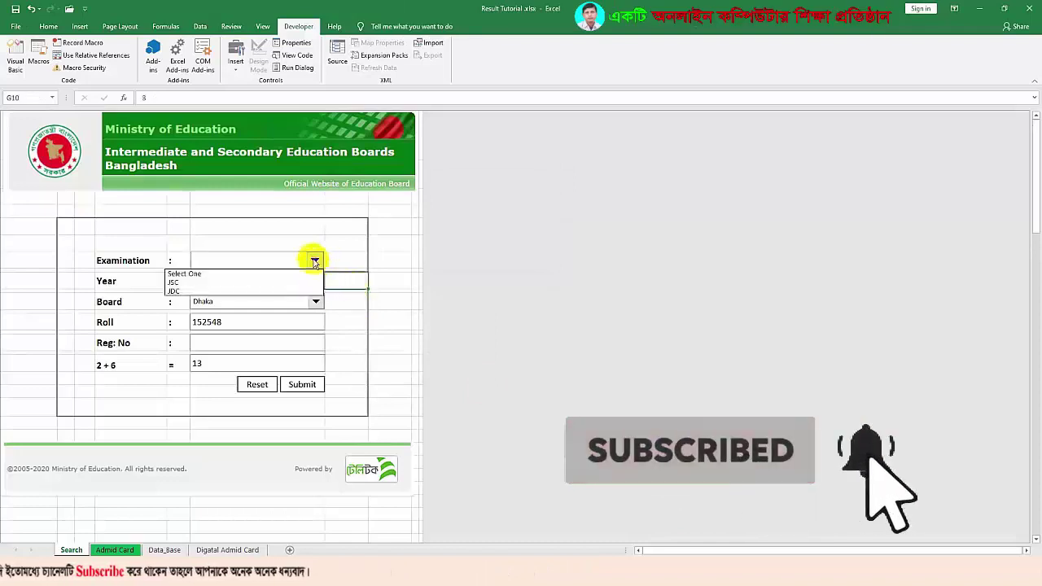
{"action": "left_click", "coordinate": [214, 274]}
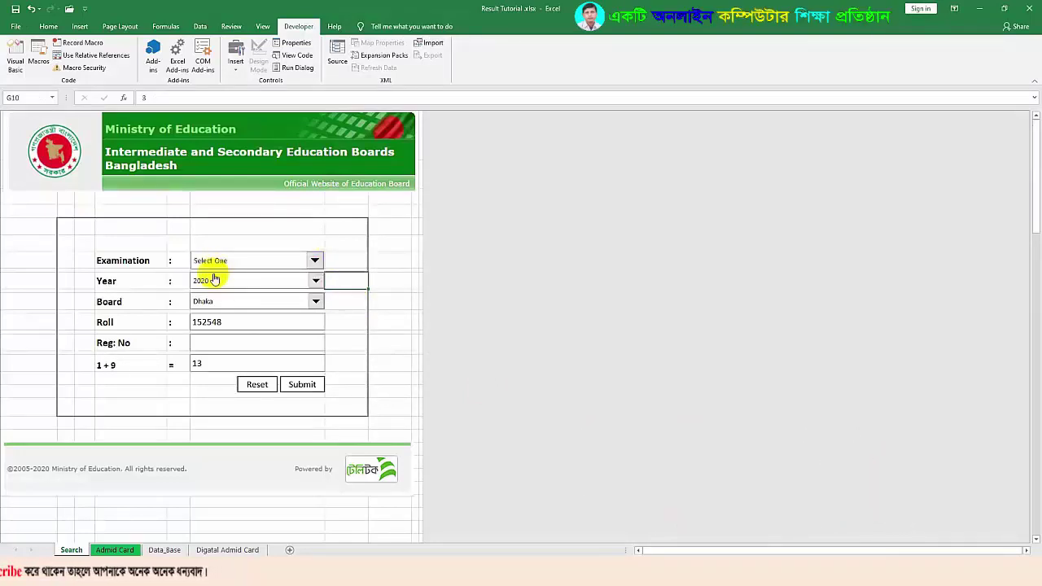
{"action": "left_click", "coordinate": [315, 261]}
{"action": "left_click", "coordinate": [315, 262]}
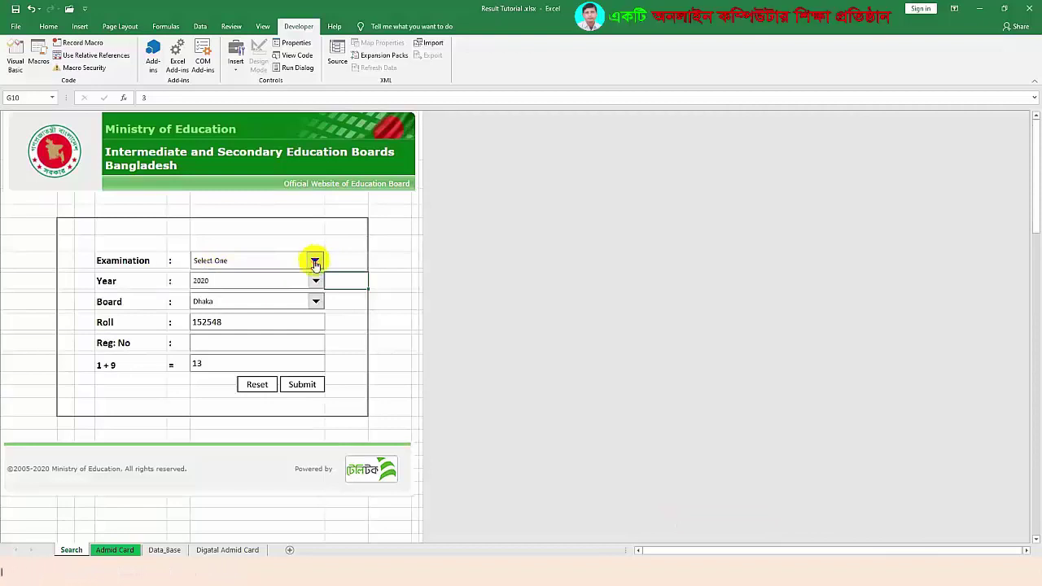
{"action": "left_click", "coordinate": [239, 324]}
{"action": "left_click", "coordinate": [241, 342]}
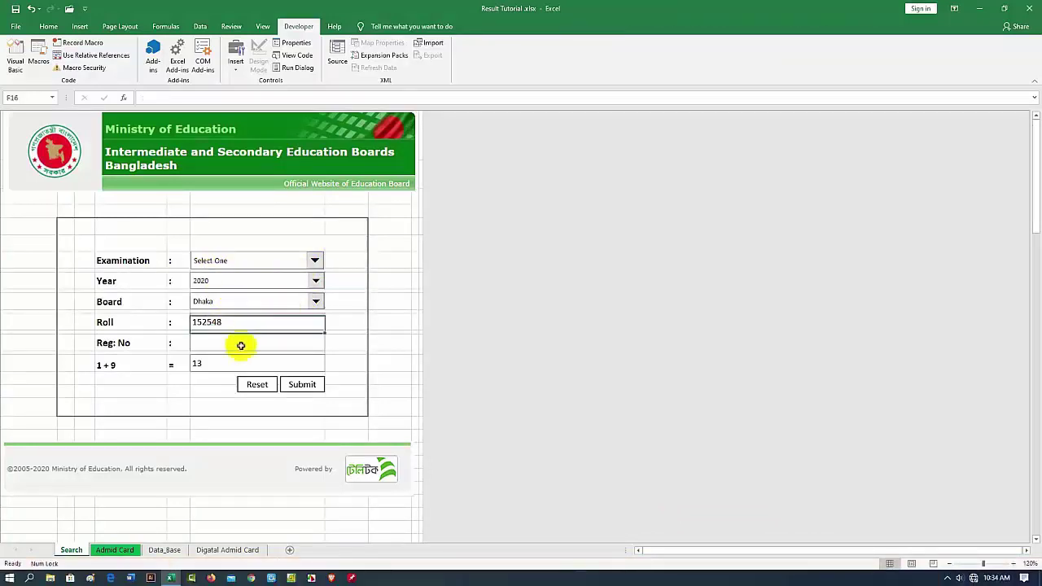
{"action": "left_click", "coordinate": [377, 269]}
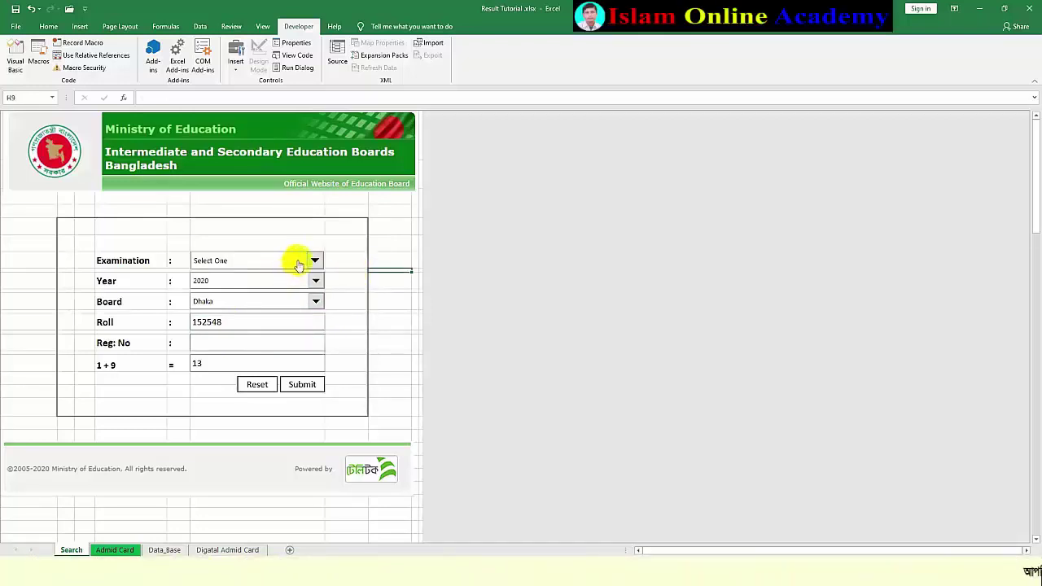
Resize the Examination drop-down to 0.26" high and 2.15" wide in Format Control
{"action": "right_click", "coordinate": [294, 261]}
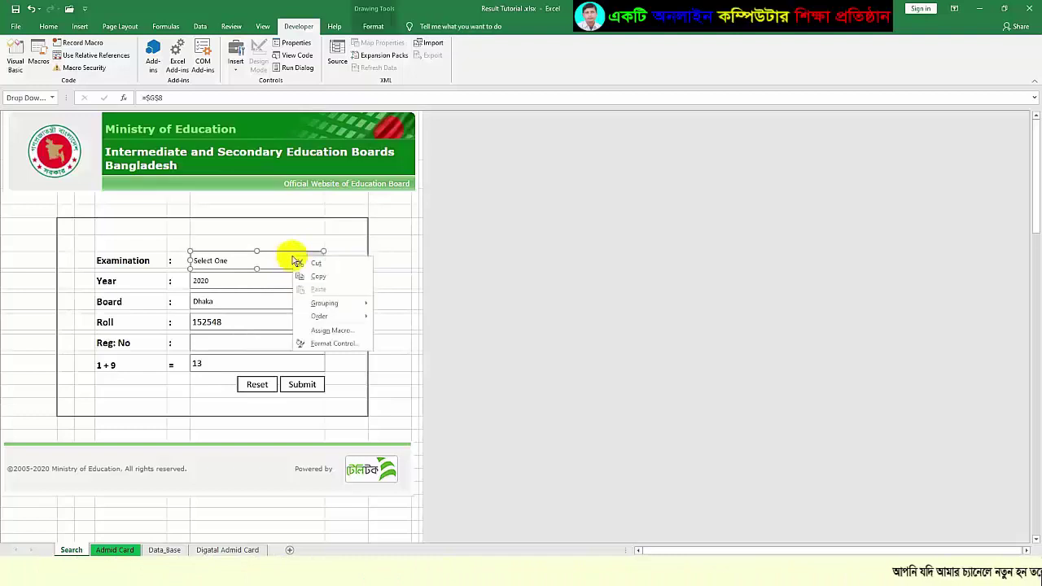
{"action": "left_click", "coordinate": [322, 345]}
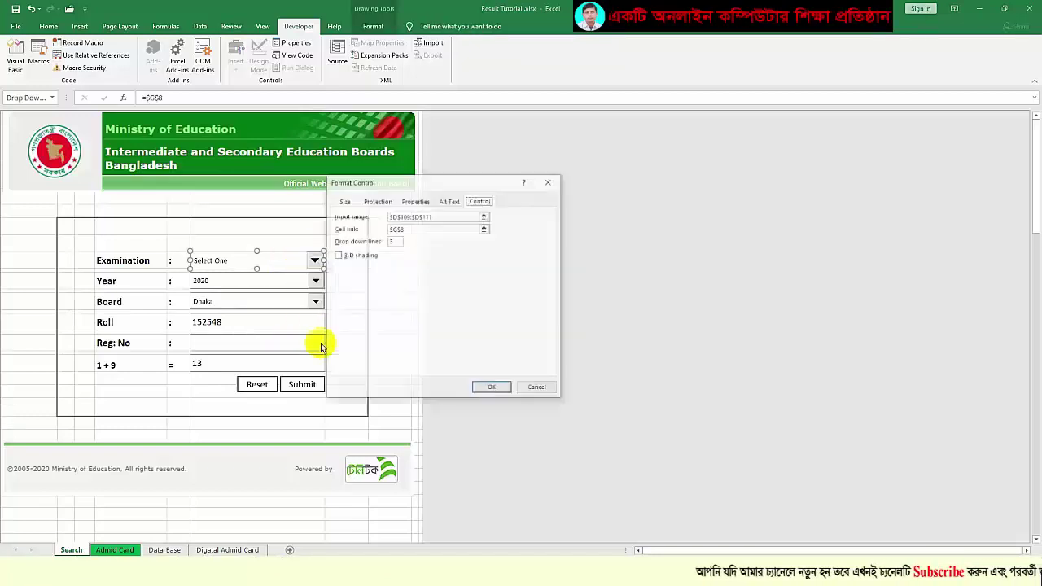
{"action": "left_click", "coordinate": [346, 201]}
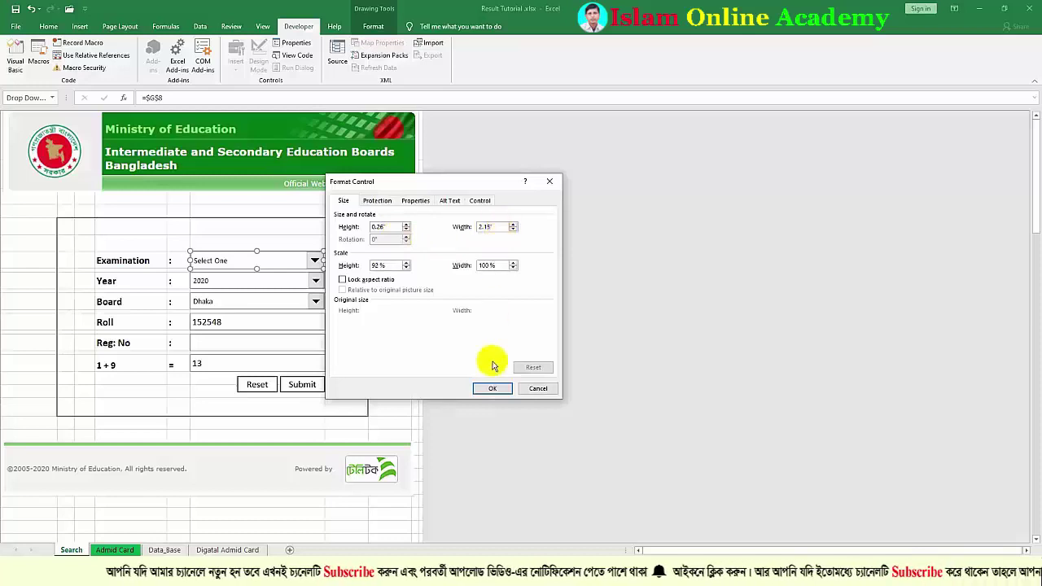
{"action": "left_click", "coordinate": [492, 389]}
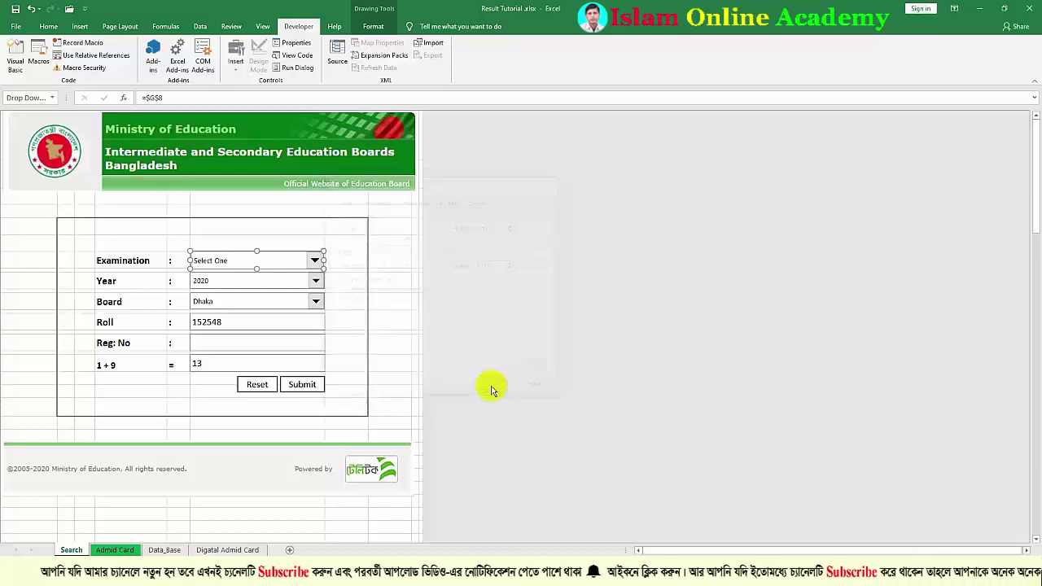
{"action": "left_click", "coordinate": [357, 326]}
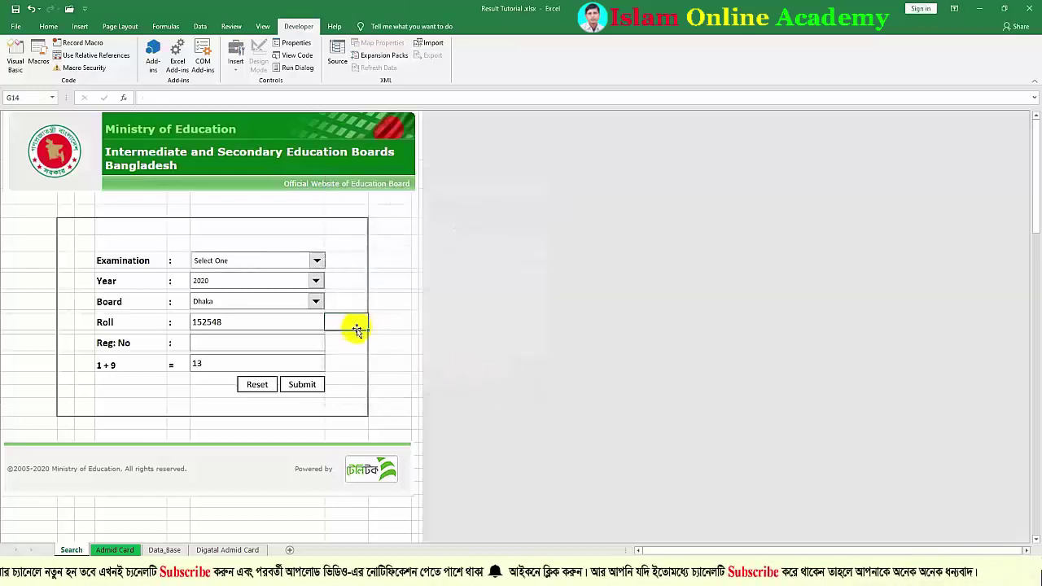
{"action": "left_click", "coordinate": [303, 259], "text": "ctrl"}
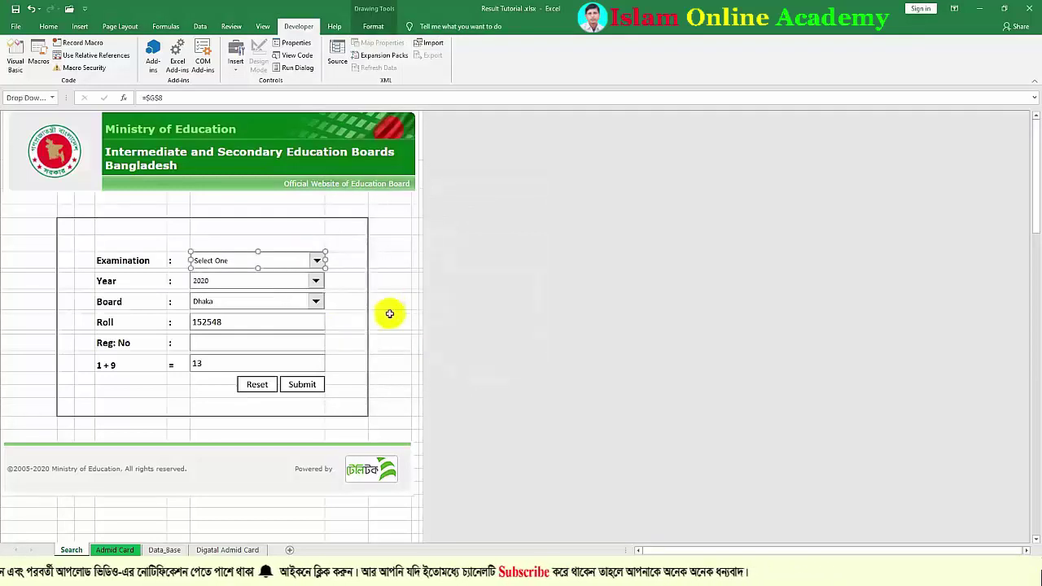
{"action": "left_click", "coordinate": [354, 306]}
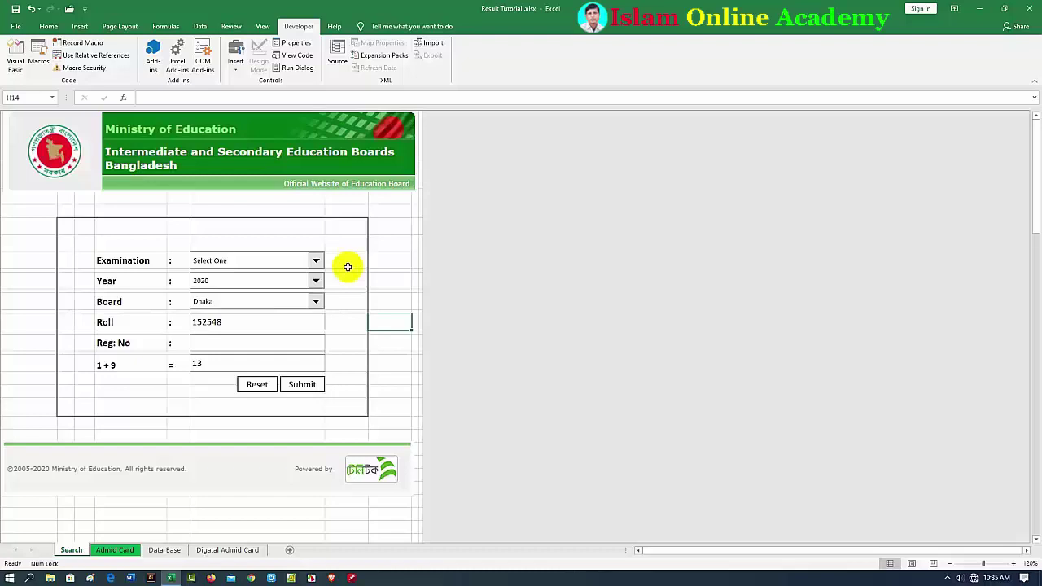
{"action": "left_click", "coordinate": [229, 325]}
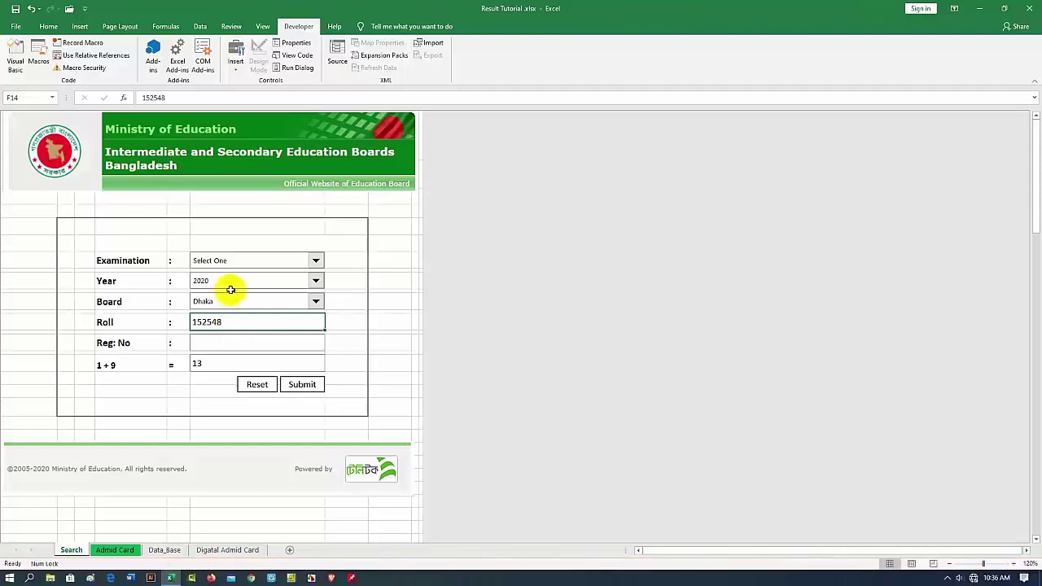
{"action": "left_click", "coordinate": [236, 336]}
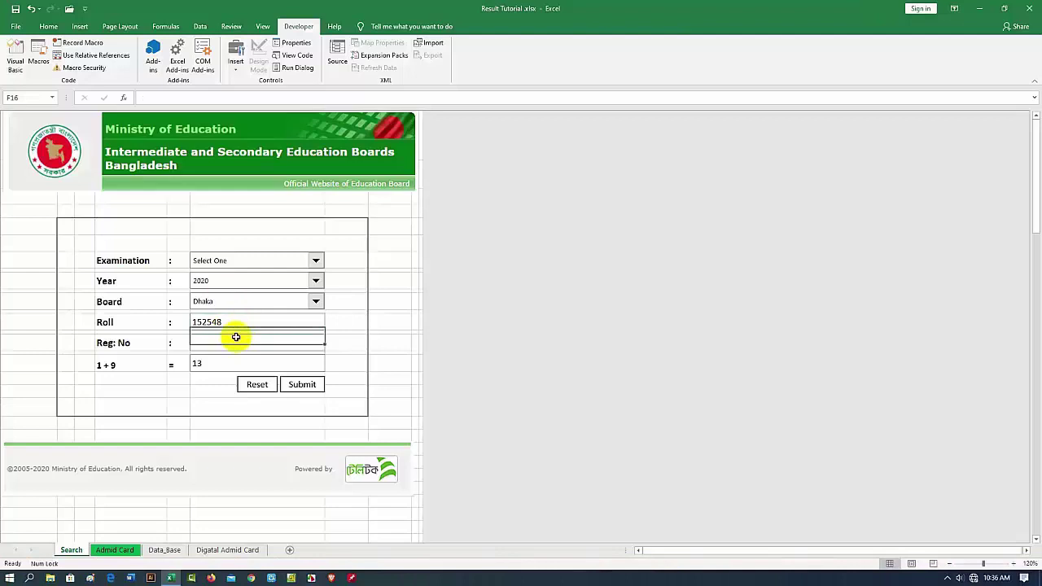
{"action": "left_click", "coordinate": [129, 365]}
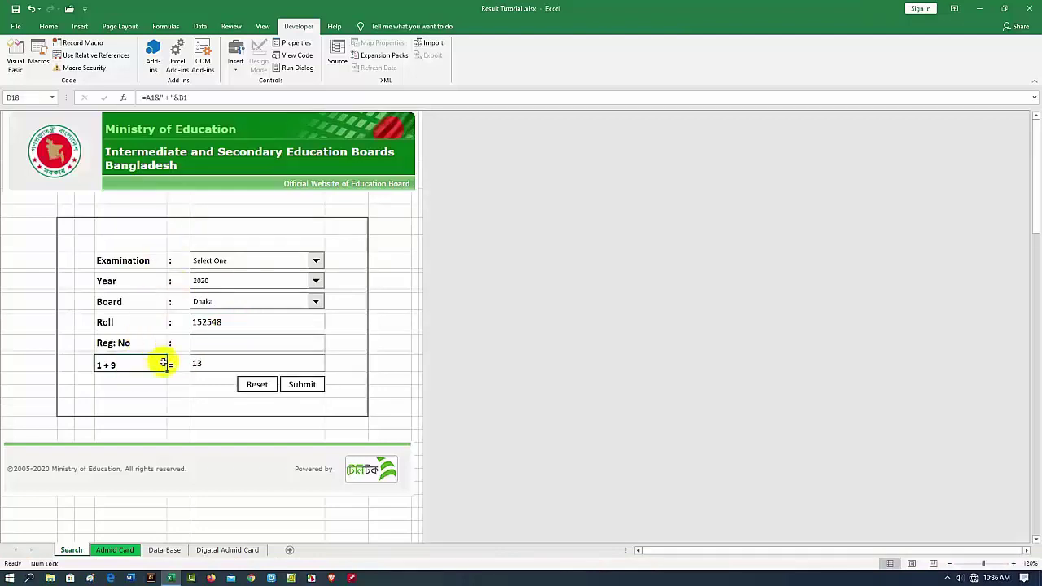
{"action": "left_click", "coordinate": [216, 363]}
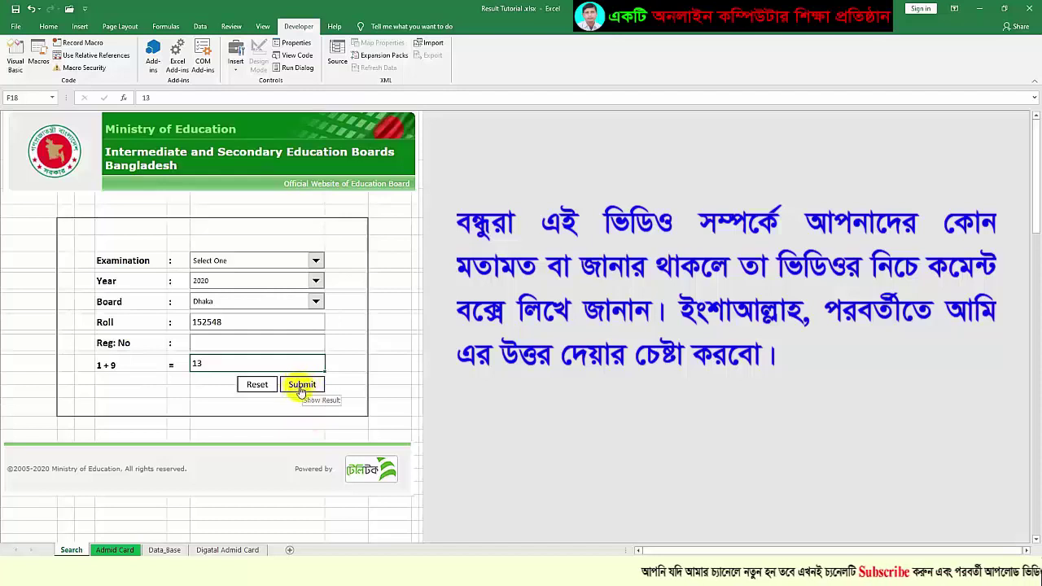
Try the Submit button, return to the Search sheet, and check the Submit shape's options
{"action": "left_click", "coordinate": [301, 385]}
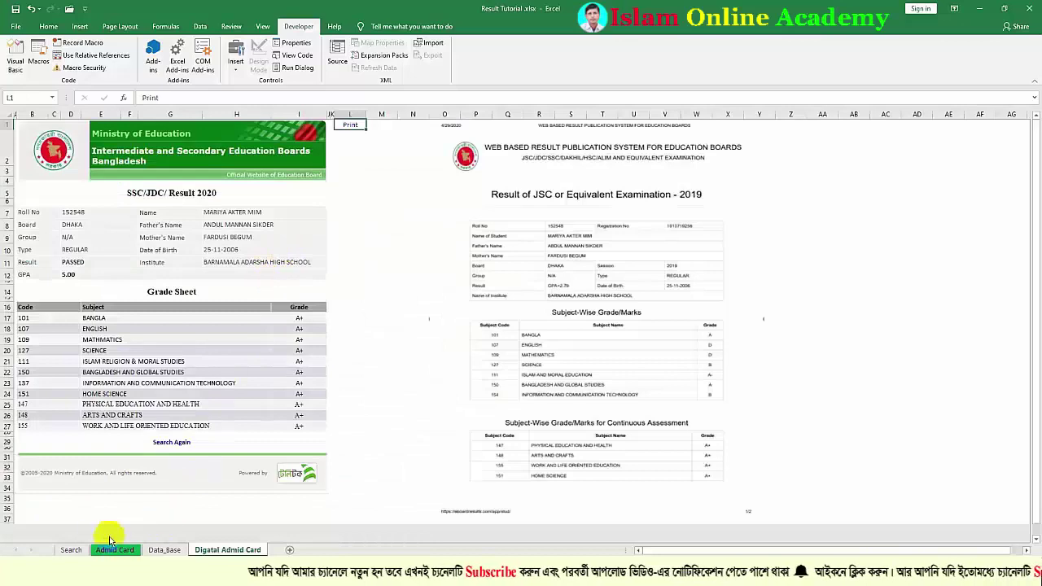
{"action": "left_click", "coordinate": [72, 550]}
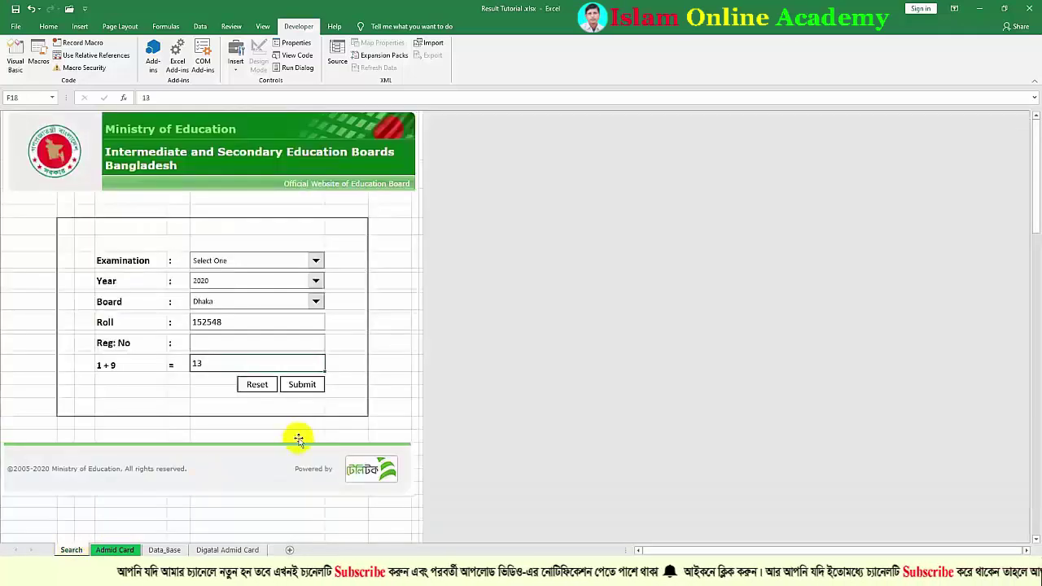
{"action": "right_click", "coordinate": [301, 383]}
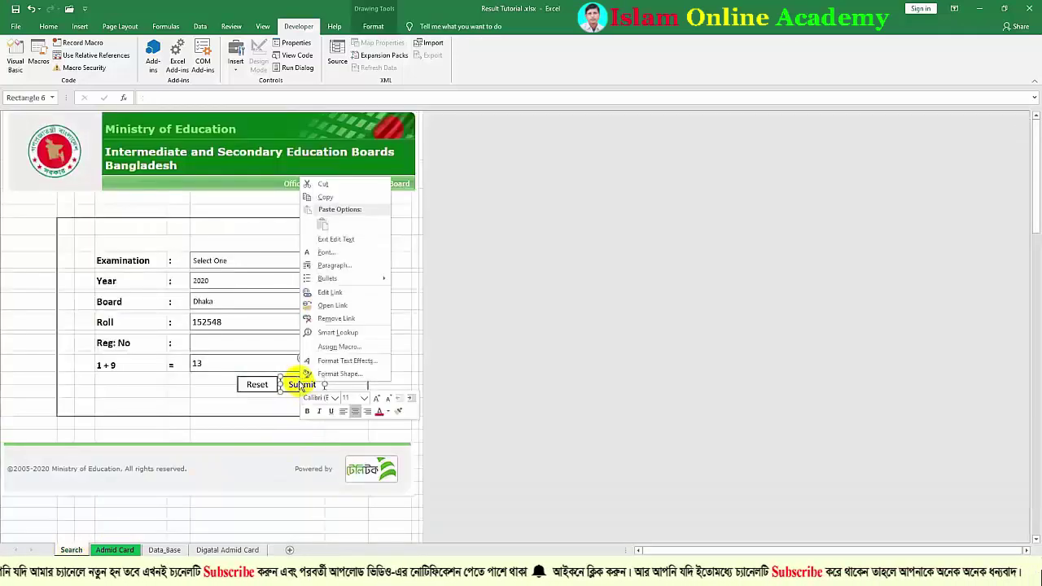
{"action": "left_click", "coordinate": [340, 319]}
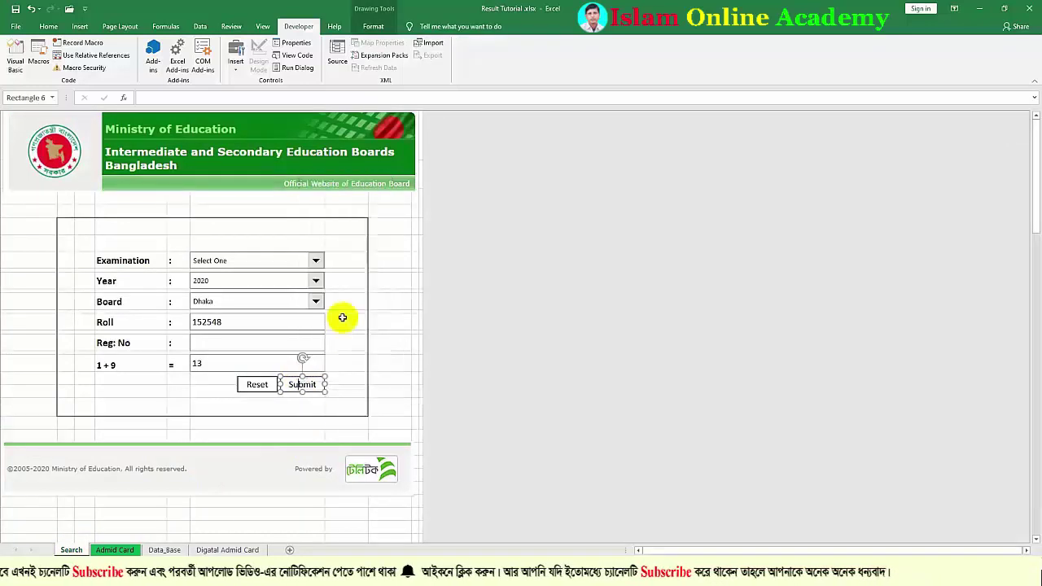
{"action": "left_click", "coordinate": [384, 391]}
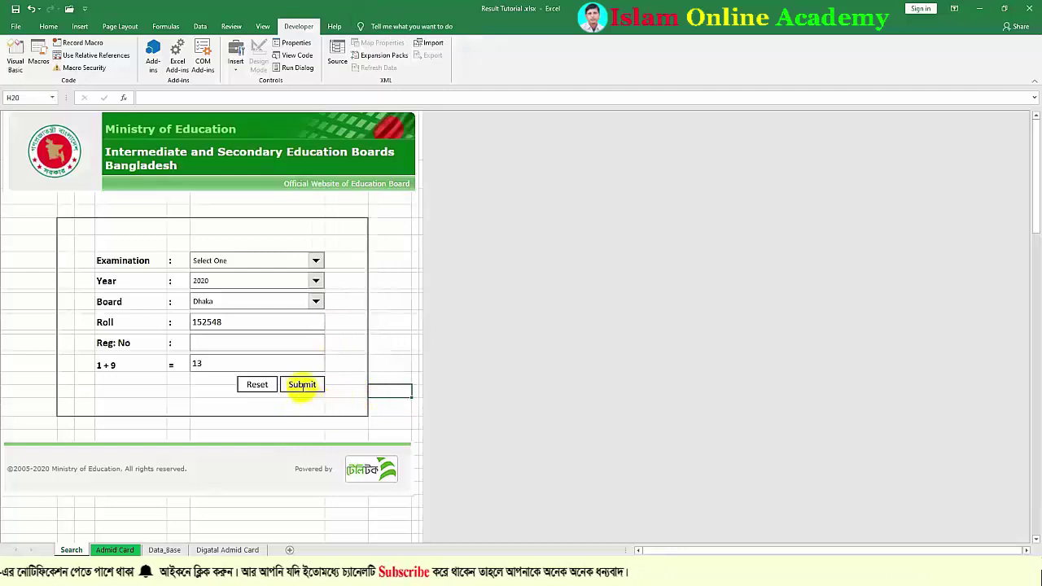
Link the Submit shape to the 'Digatal Admid Card' sheet in this workbook and test it
{"action": "right_click", "coordinate": [301, 384]}
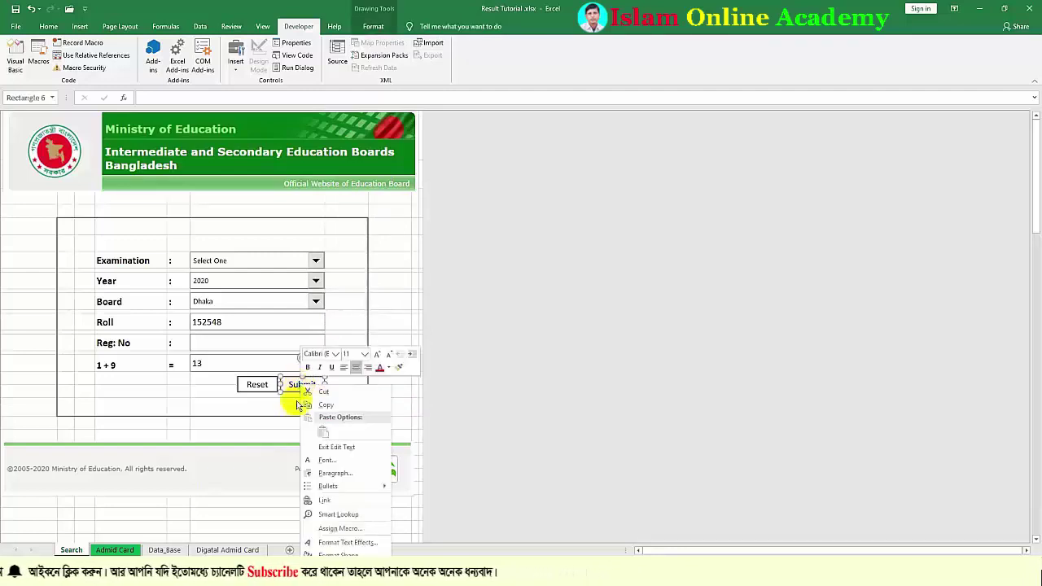
{"action": "left_click", "coordinate": [324, 501]}
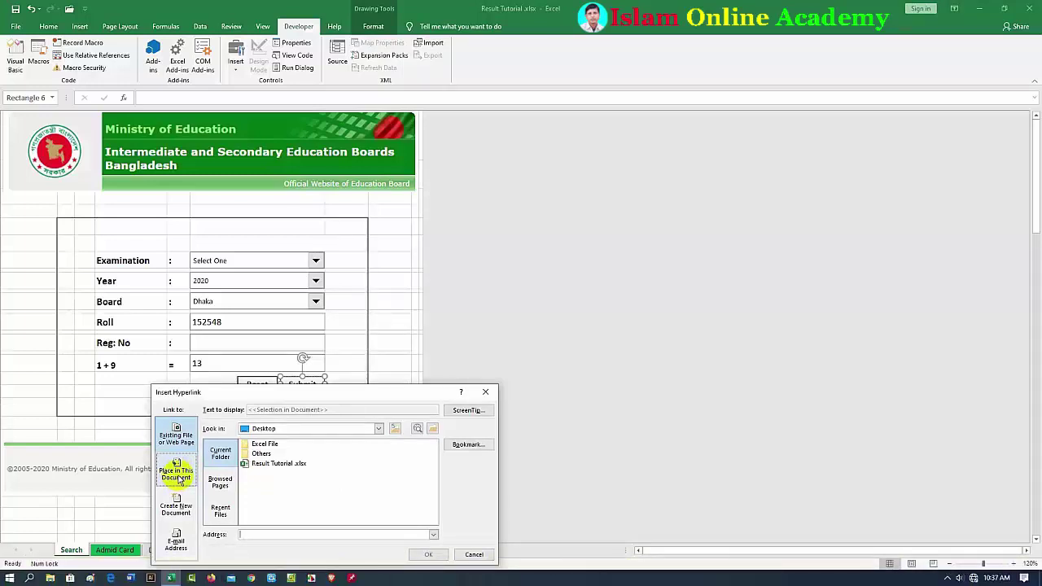
{"action": "left_click", "coordinate": [178, 477]}
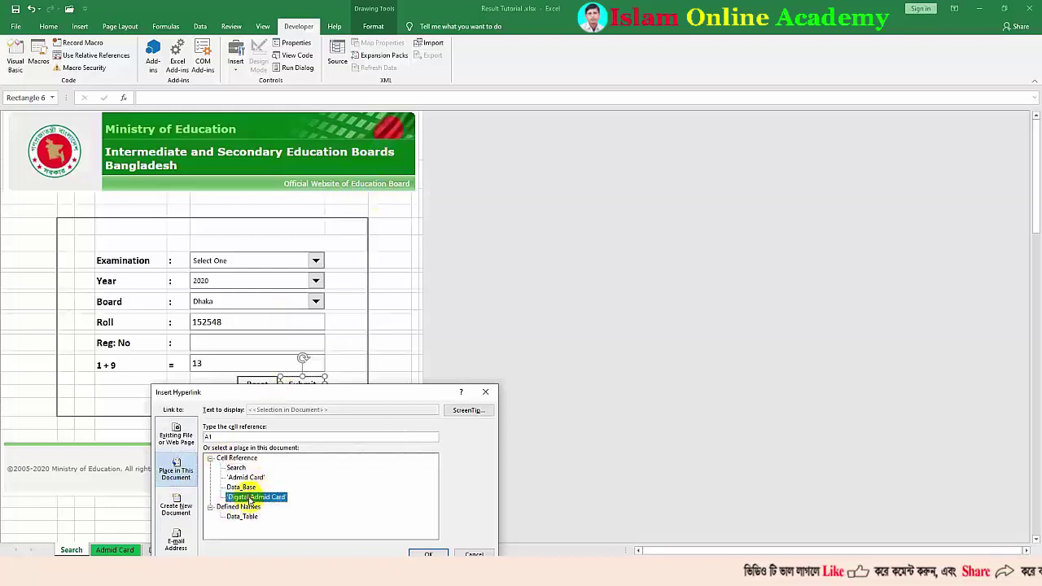
{"action": "left_click", "coordinate": [419, 553]}
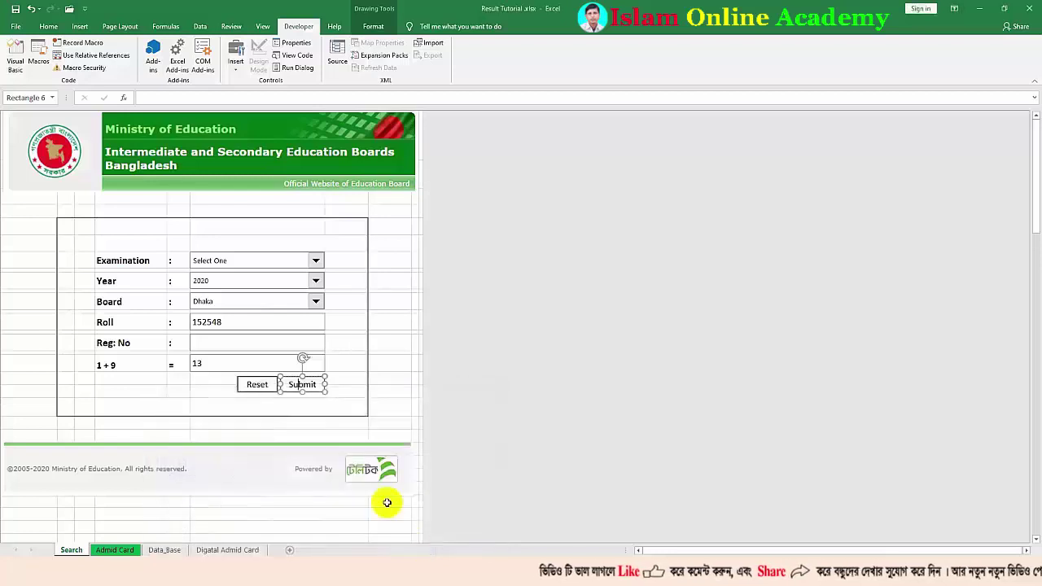
{"action": "left_click", "coordinate": [391, 404]}
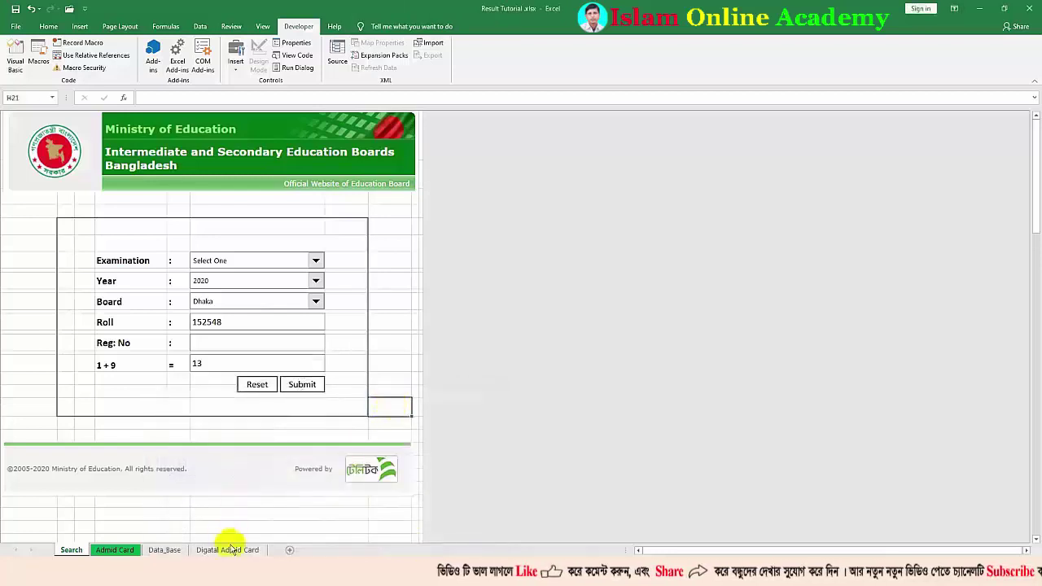
{"action": "left_click", "coordinate": [302, 386]}
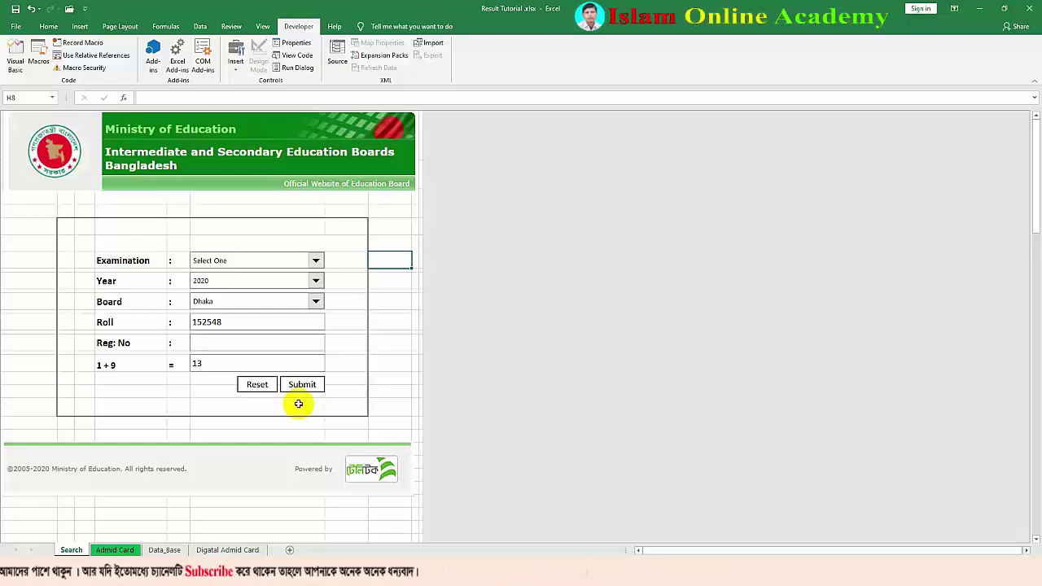
On Data_Base, select the student records block from roll 152548 across and down through all records
{"action": "left_click", "coordinate": [164, 550]}
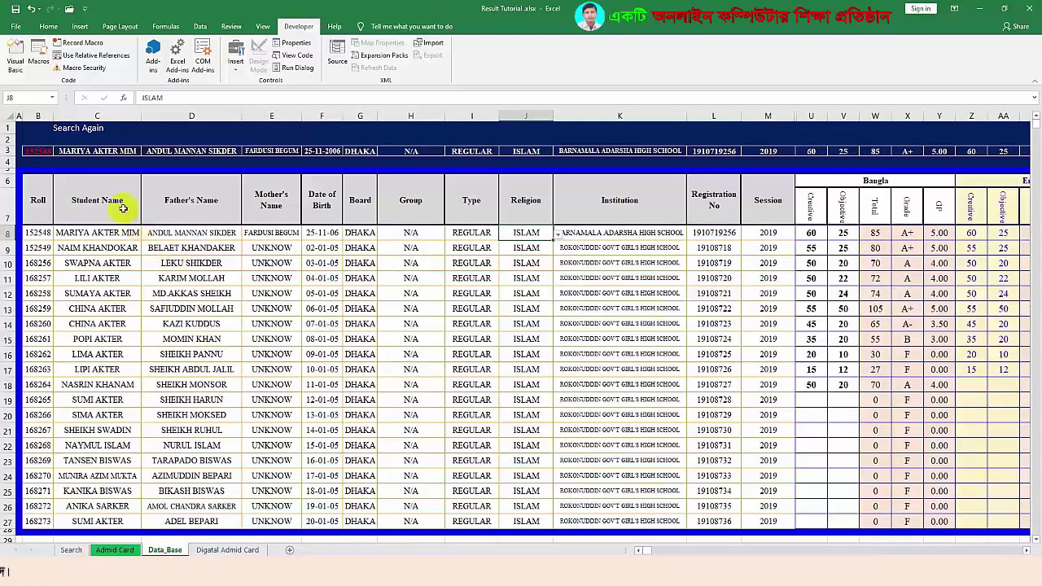
{"action": "left_click", "coordinate": [97, 263]}
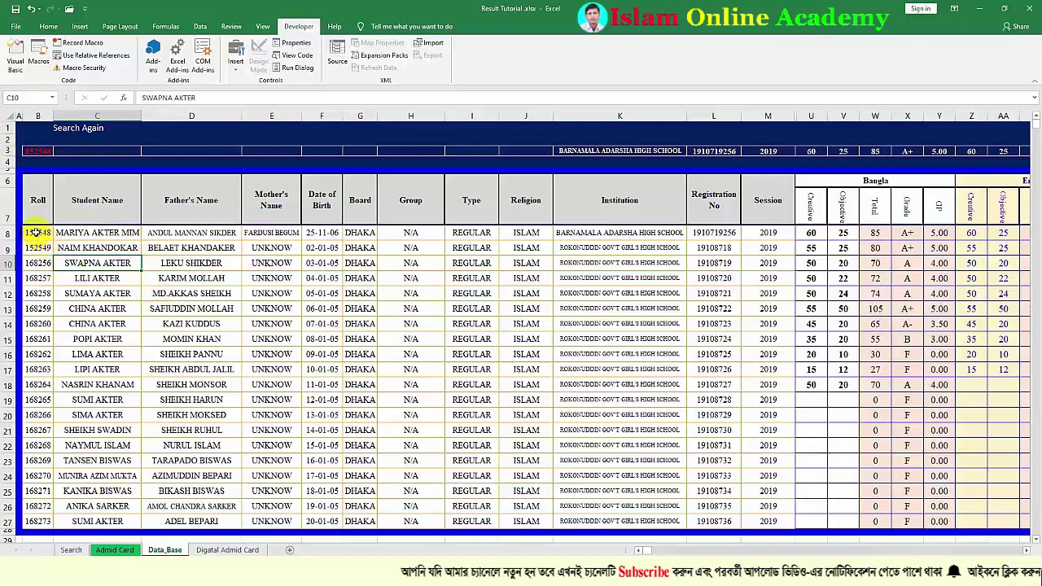
{"action": "left_click_drag", "start_coordinate": [35, 233], "coordinate": [237, 338]}
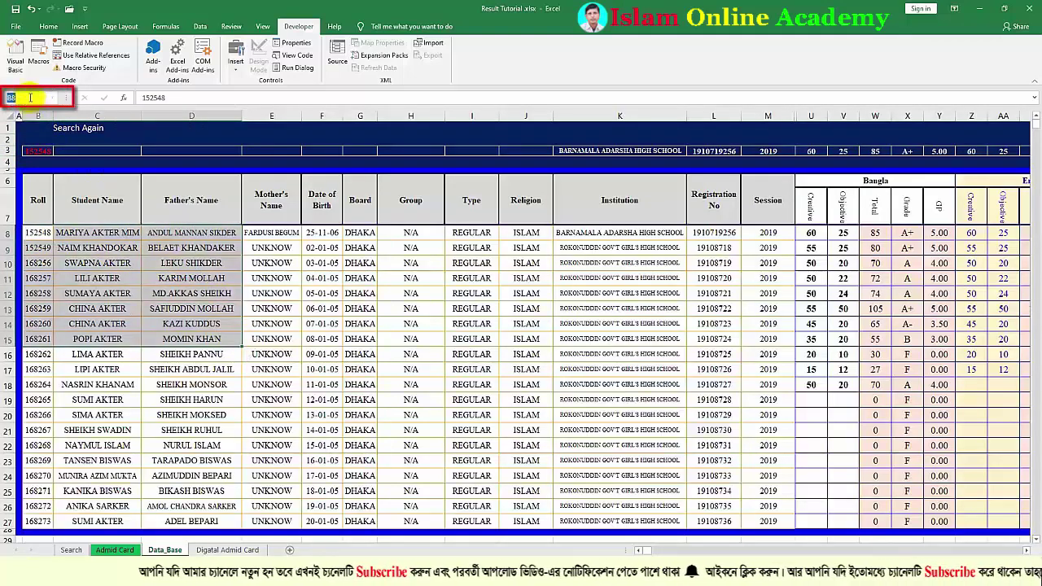
{"action": "left_click", "coordinate": [277, 275]}
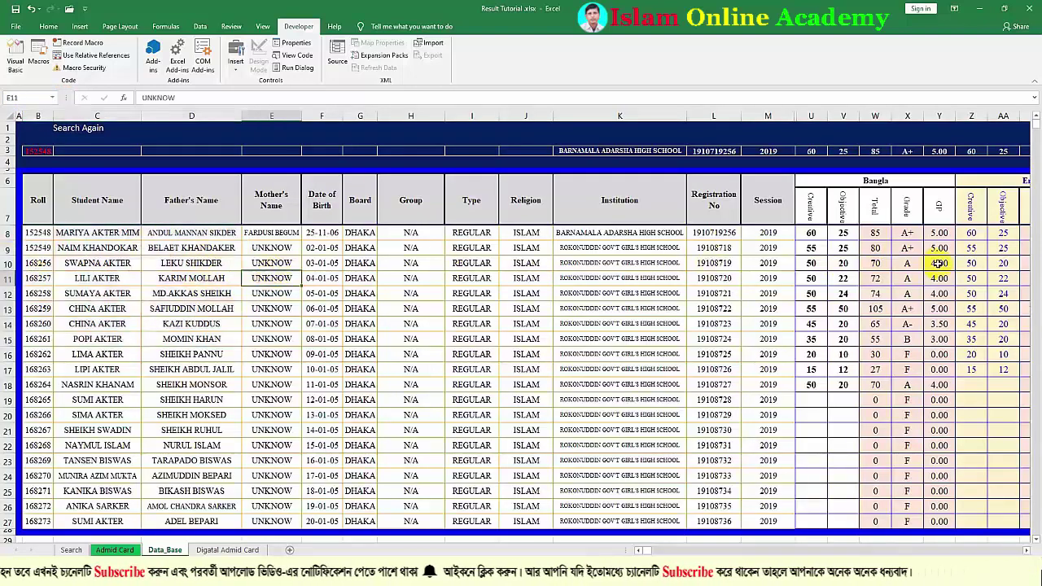
{"action": "left_click", "coordinate": [32, 234]}
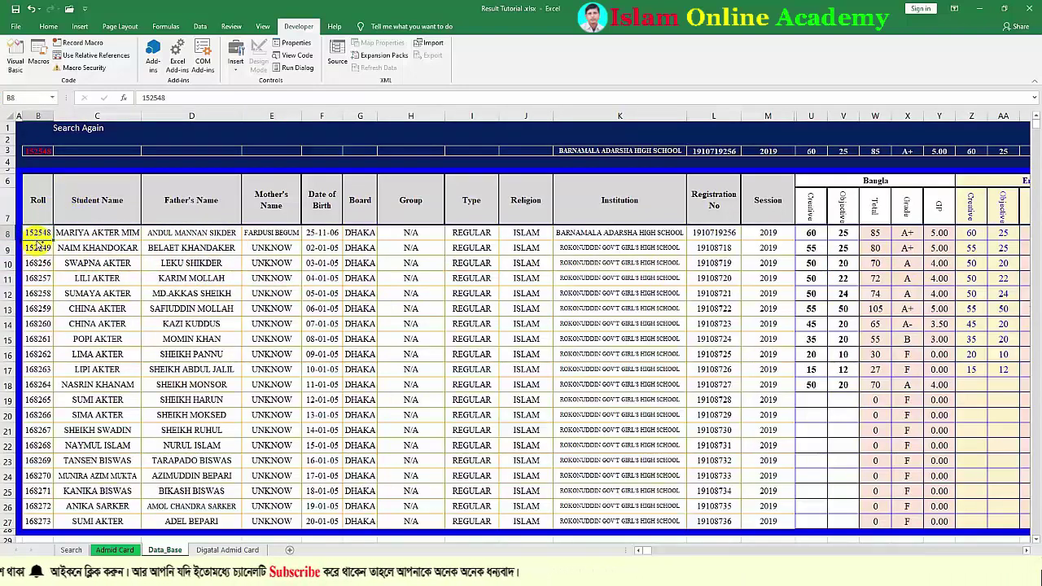
{"action": "key", "text": "Right"}
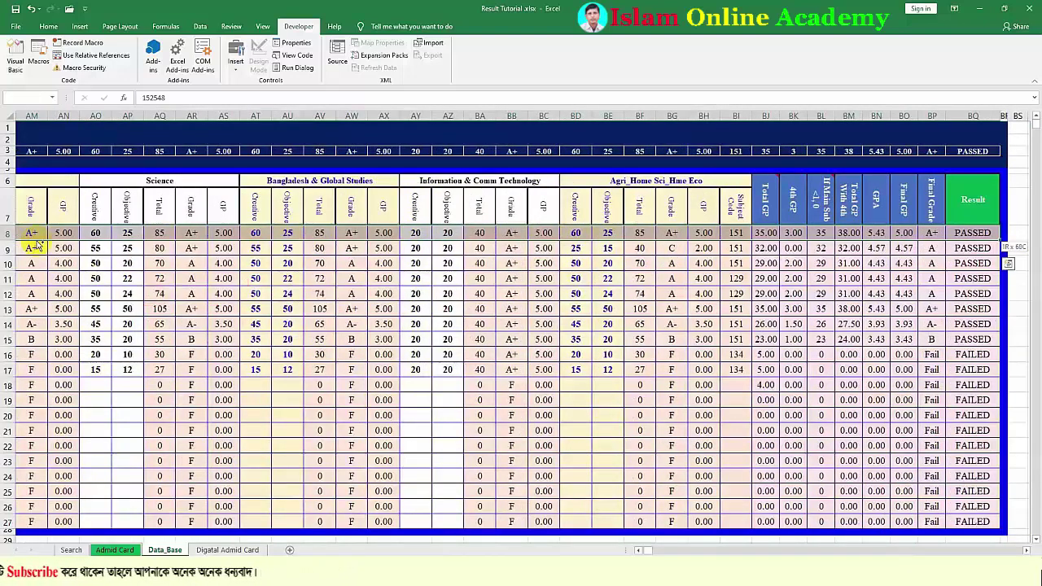
{"action": "key", "text": "ctrl+shift+Down"}
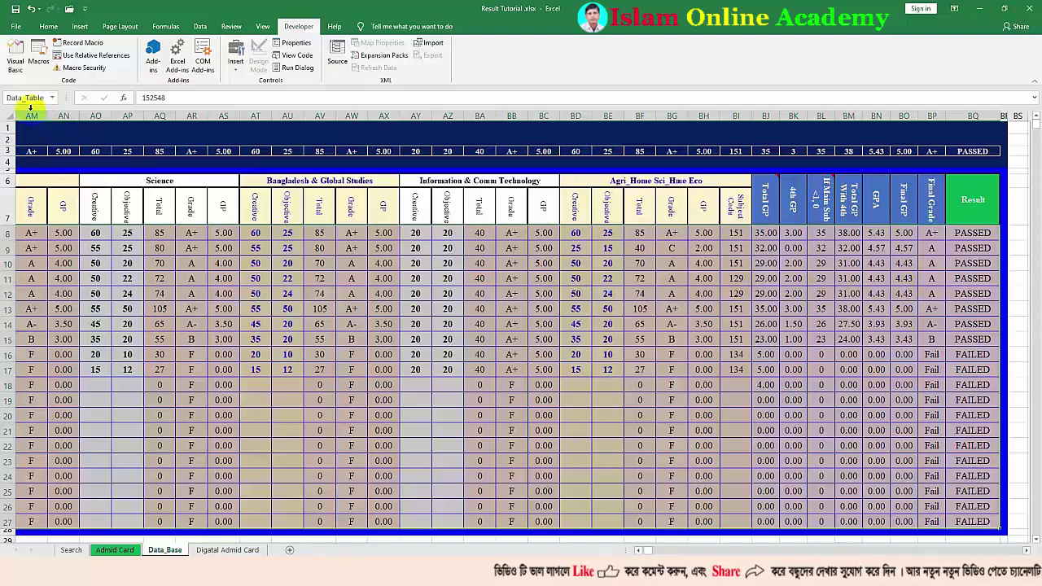
In C3, begin the formula =VLOOKUP(B3,Data_Table, for the roll in B3
{"action": "left_click", "coordinate": [320, 325]}
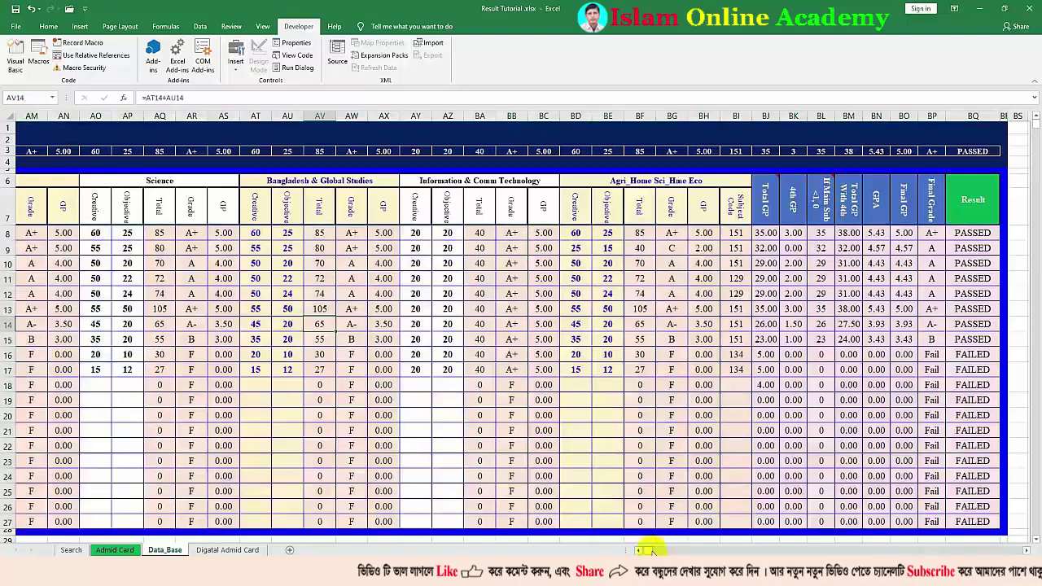
{"action": "left_click_drag", "start_coordinate": [649, 550], "coordinate": [641, 550]}
{"action": "left_click", "coordinate": [97, 152]}
{"action": "type", "text": "="}
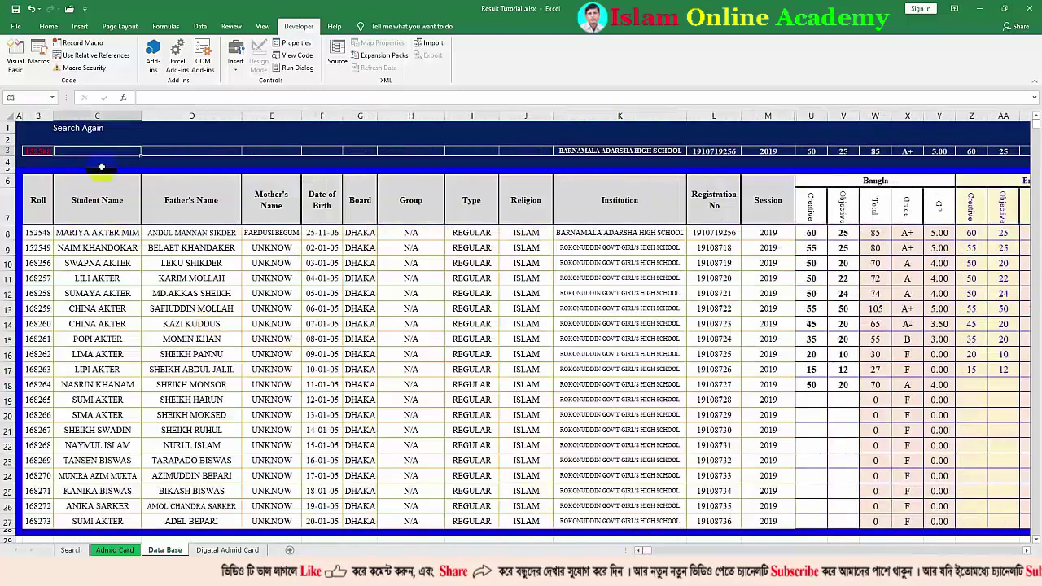
{"action": "type", "text": "VLOOKUP("}
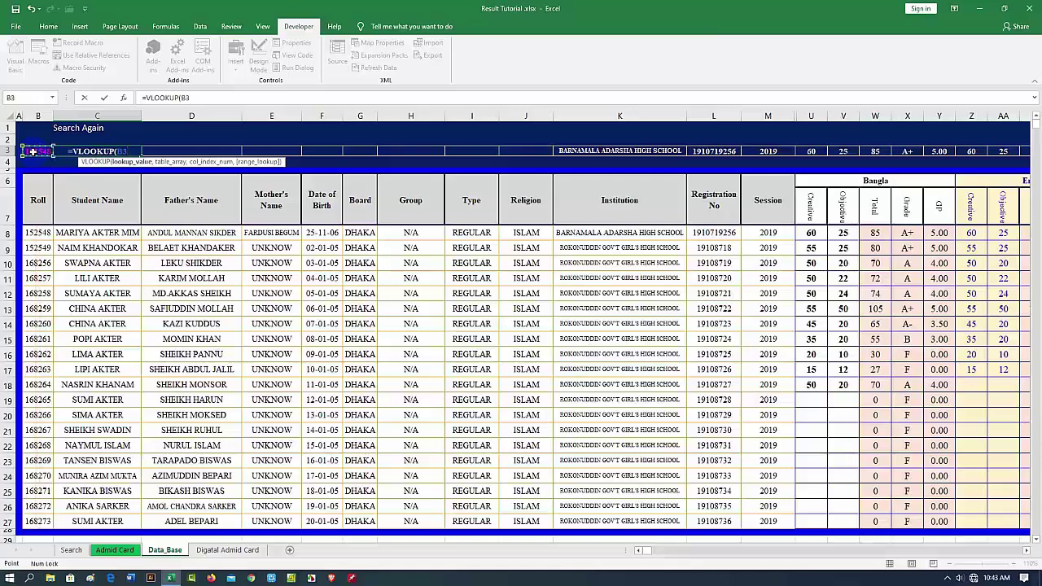
{"action": "type", "text": ","}
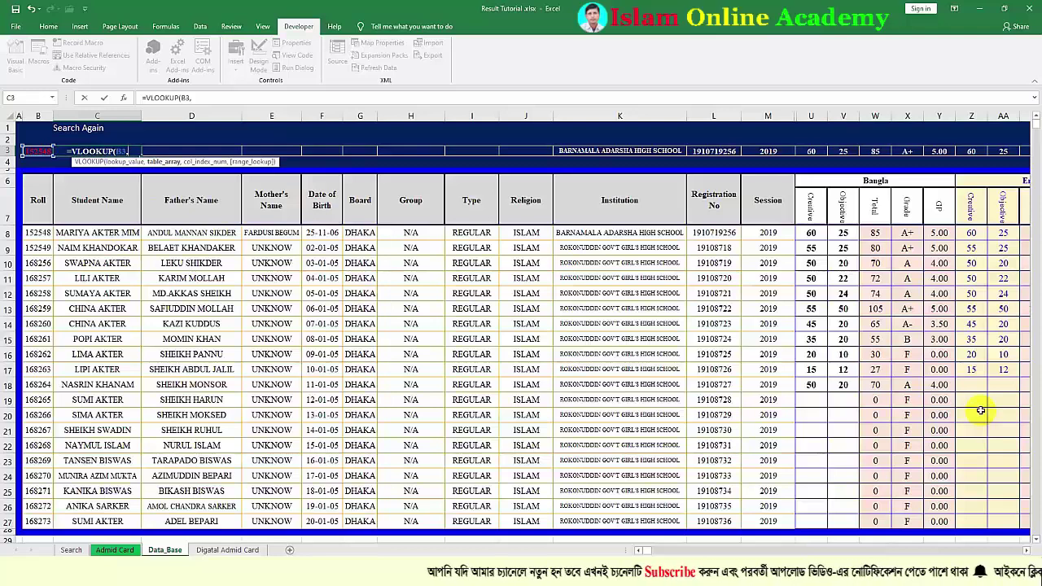
{"action": "type", "text": "d"}
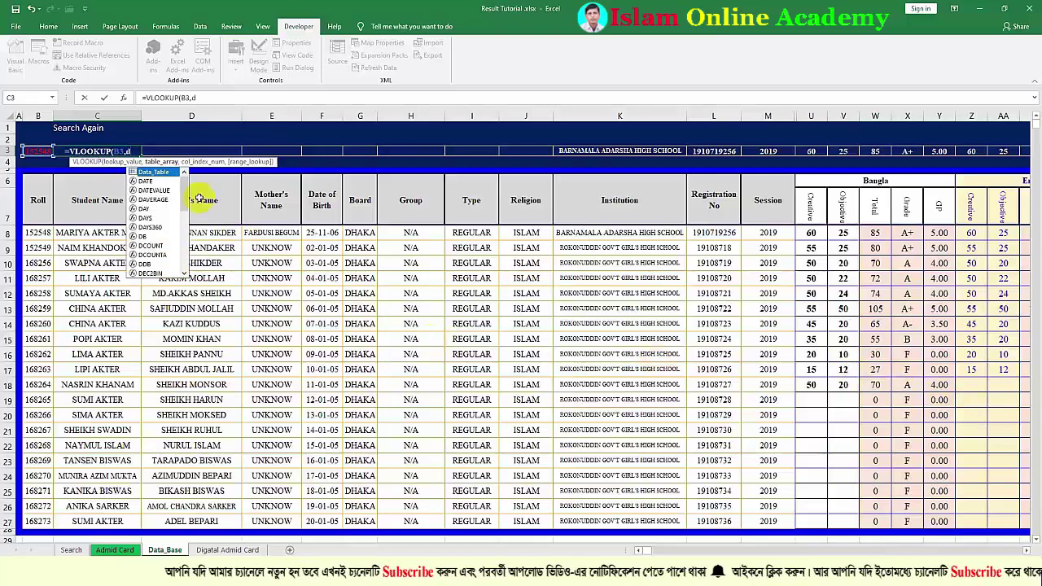
{"action": "double_click", "coordinate": [153, 172]}
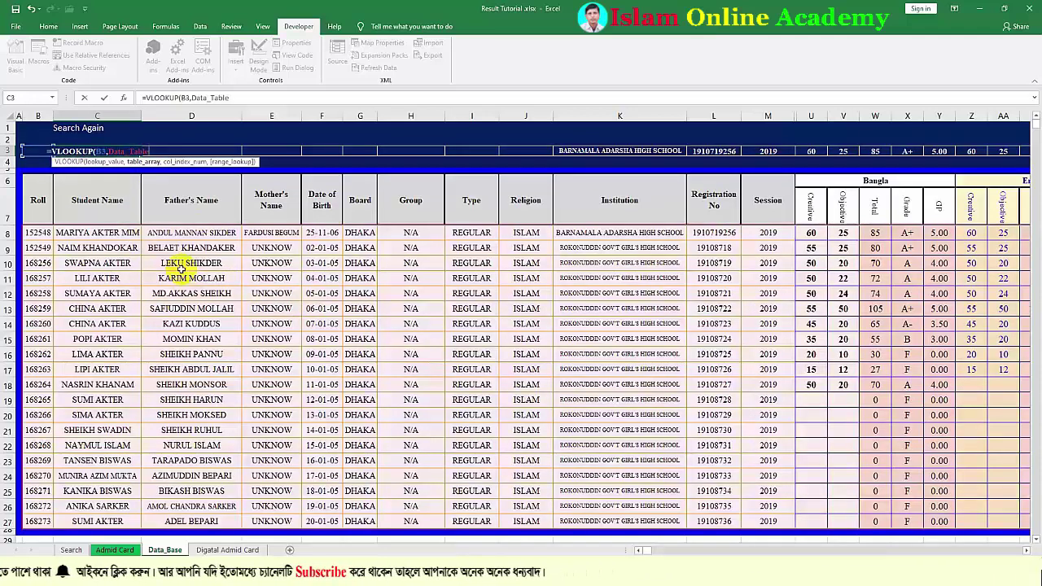
{"action": "type", "text": ","}
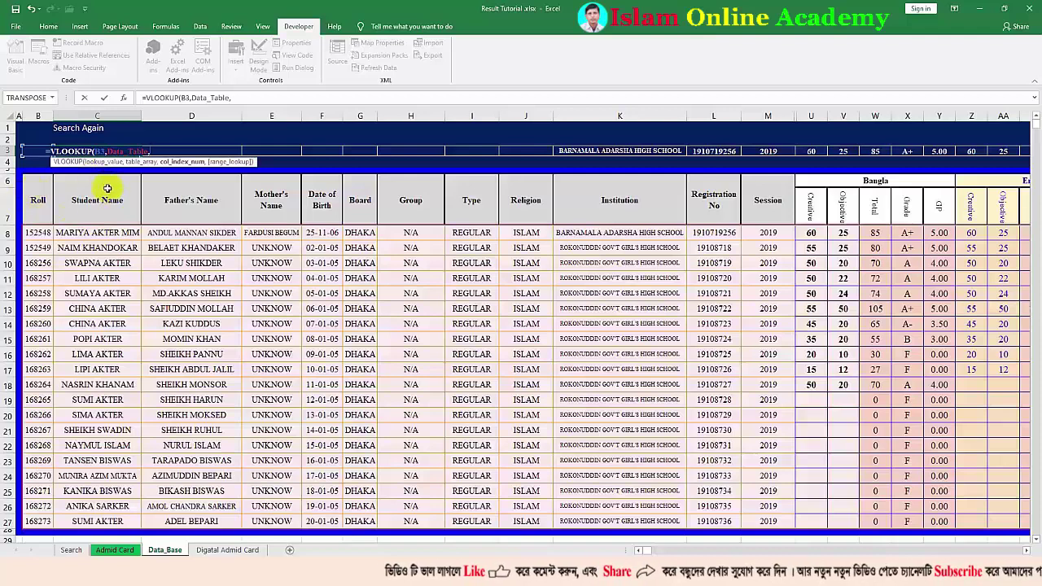
Complete C3 as =VLOOKUP(B3,Data_Table,2,FALSE) to return the matching student name
{"action": "type", "text": "2"}
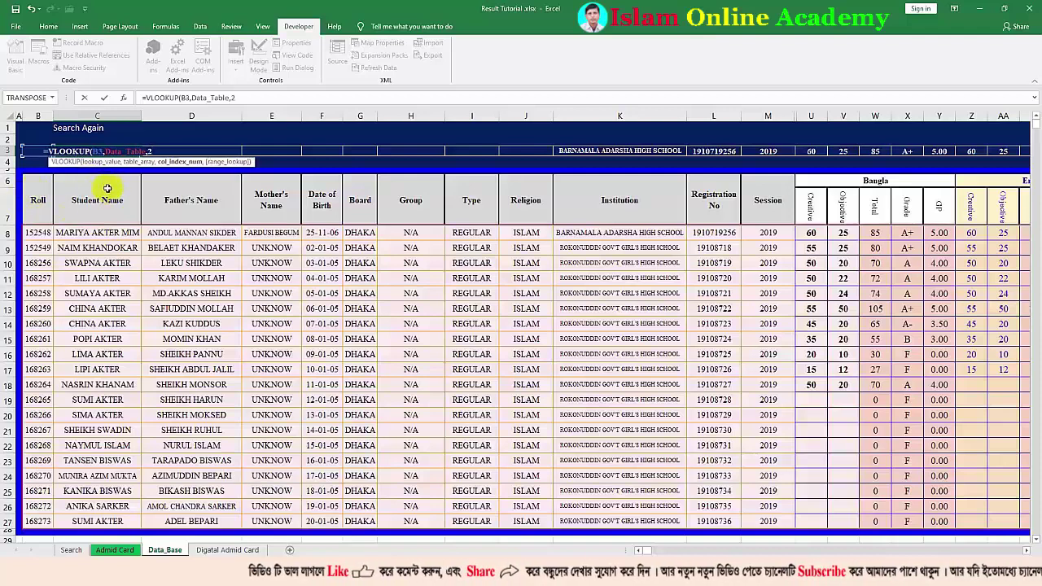
{"action": "type", "text": ","}
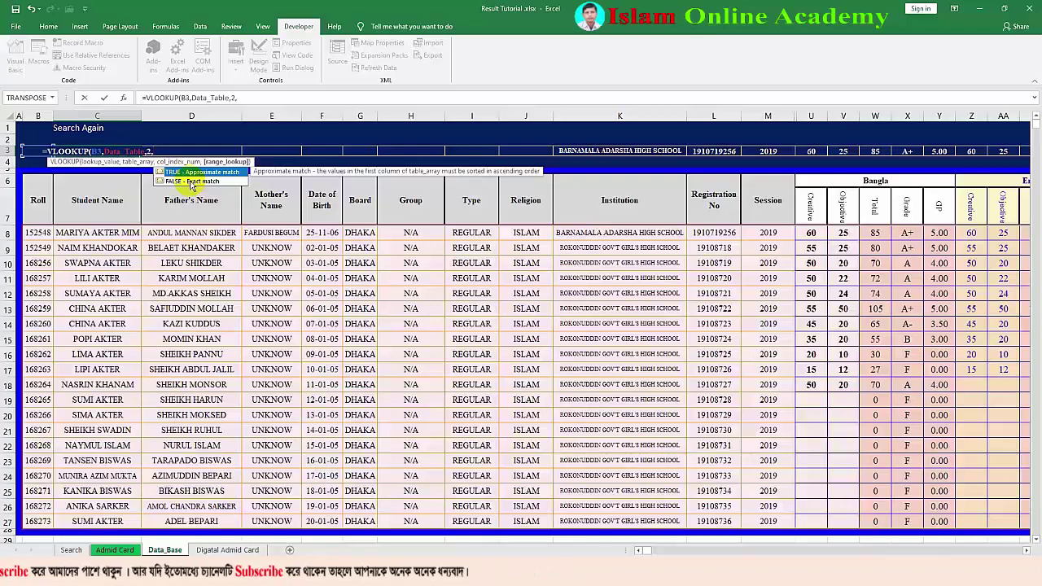
{"action": "double_click", "coordinate": [191, 182]}
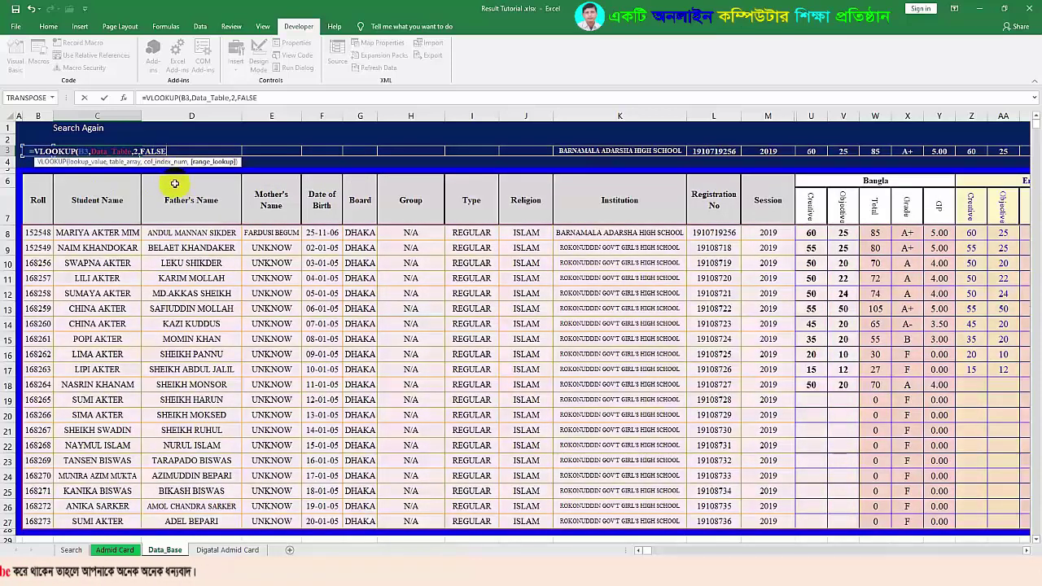
{"action": "type", "text": ")"}
{"action": "key", "text": "Return"}
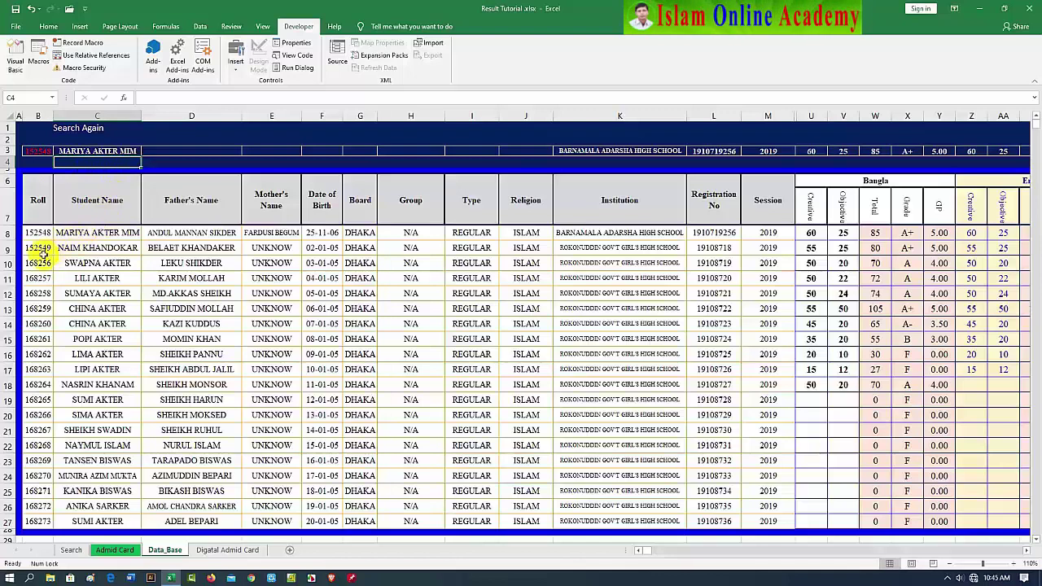
Enter roll 152549 in B3 and review C3's lookup formula without changing it
{"action": "left_click", "coordinate": [38, 152]}
{"action": "type", "text": "15"}
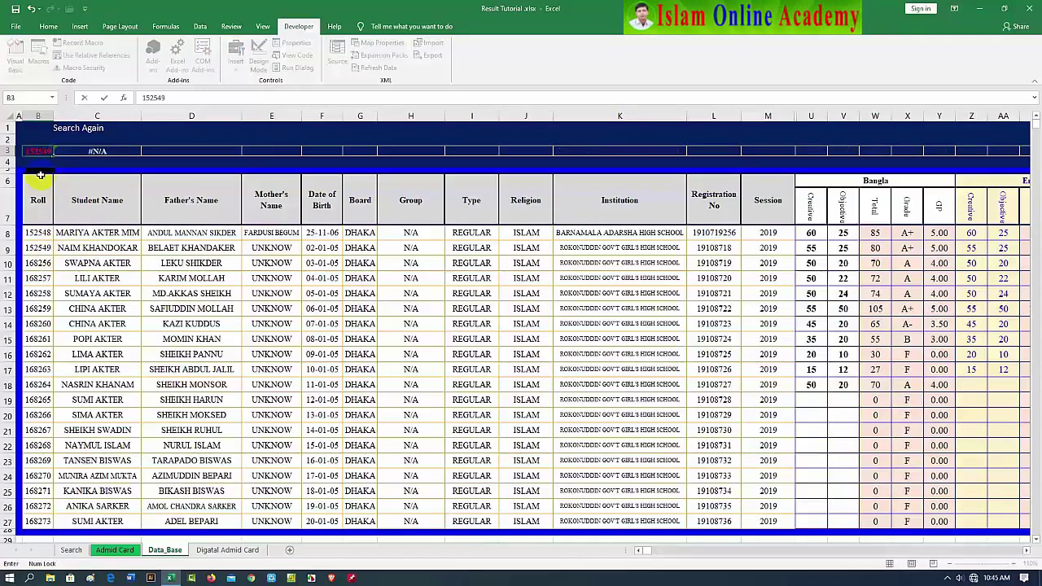
{"action": "type", "text": "2549"}
{"action": "key", "text": "Return"}
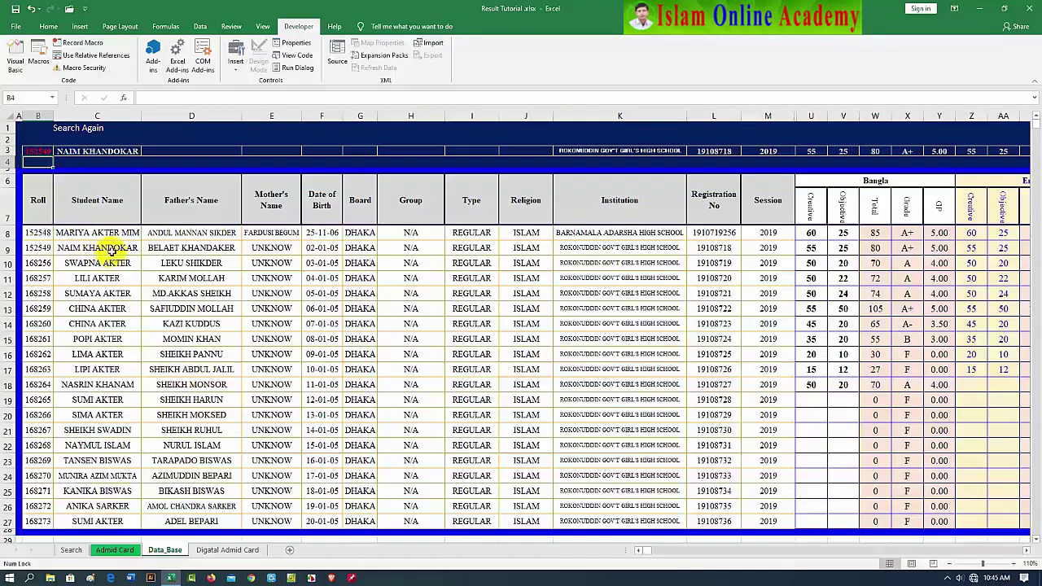
{"action": "left_click", "coordinate": [119, 151]}
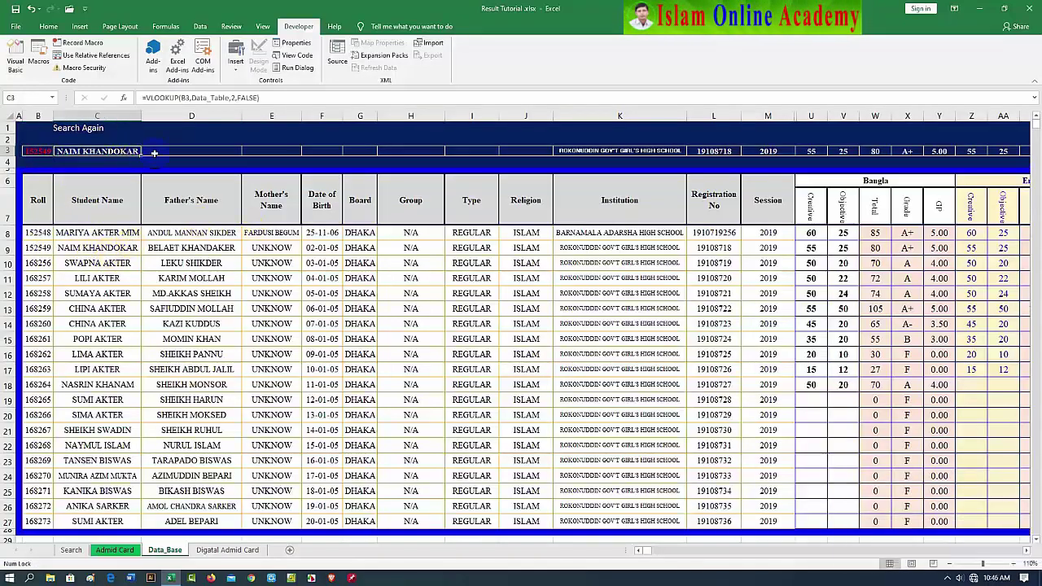
{"action": "left_click", "coordinate": [244, 98]}
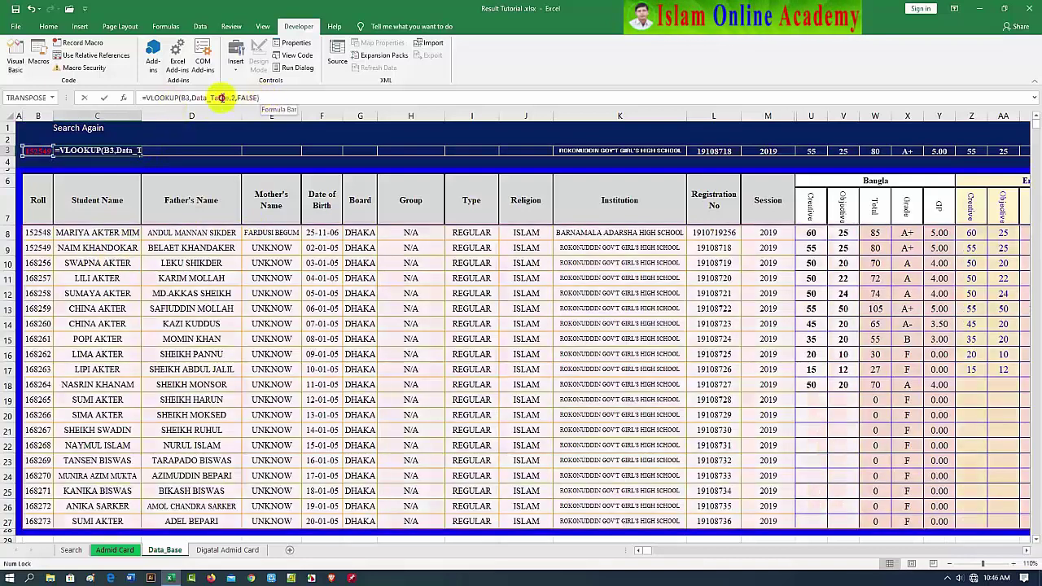
{"action": "left_click", "coordinate": [144, 98]}
{"action": "key", "text": "Return"}
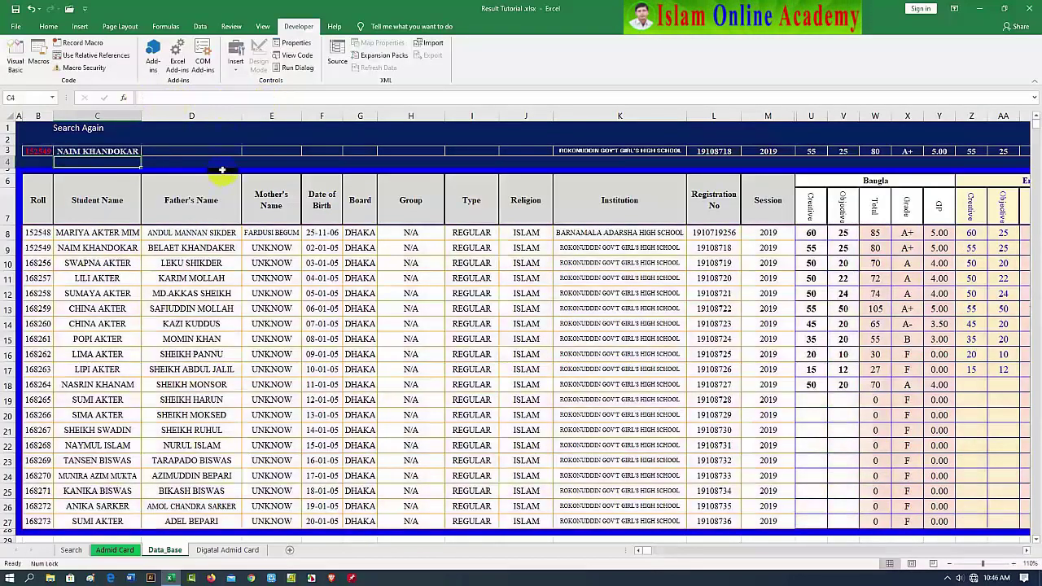
Set D3 to =VLOOKUP(B3,Data_Table,3,FALSE) to return the father's name
{"action": "left_click", "coordinate": [179, 151]}
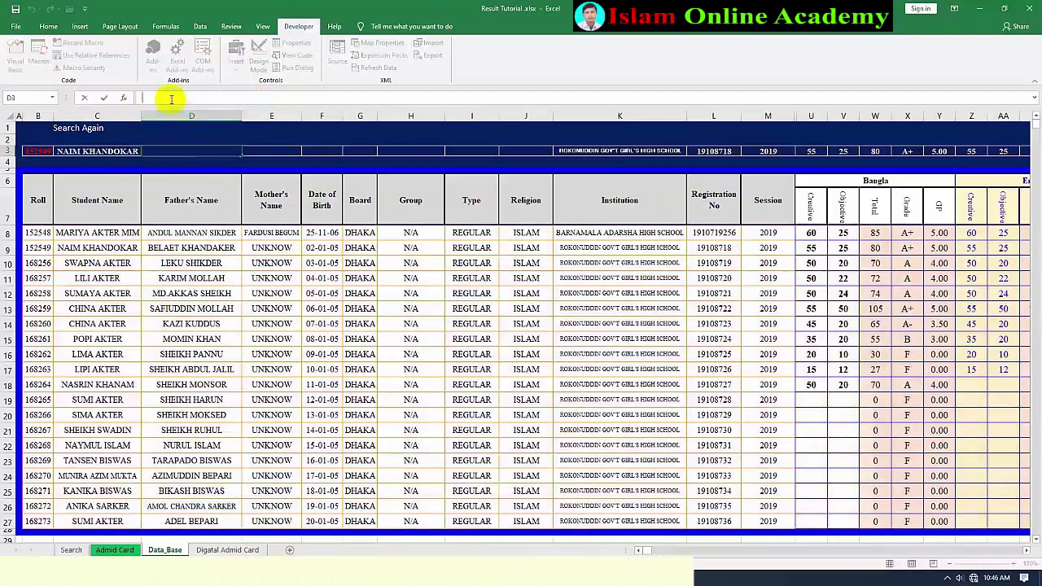
{"action": "left_click", "coordinate": [170, 98]}
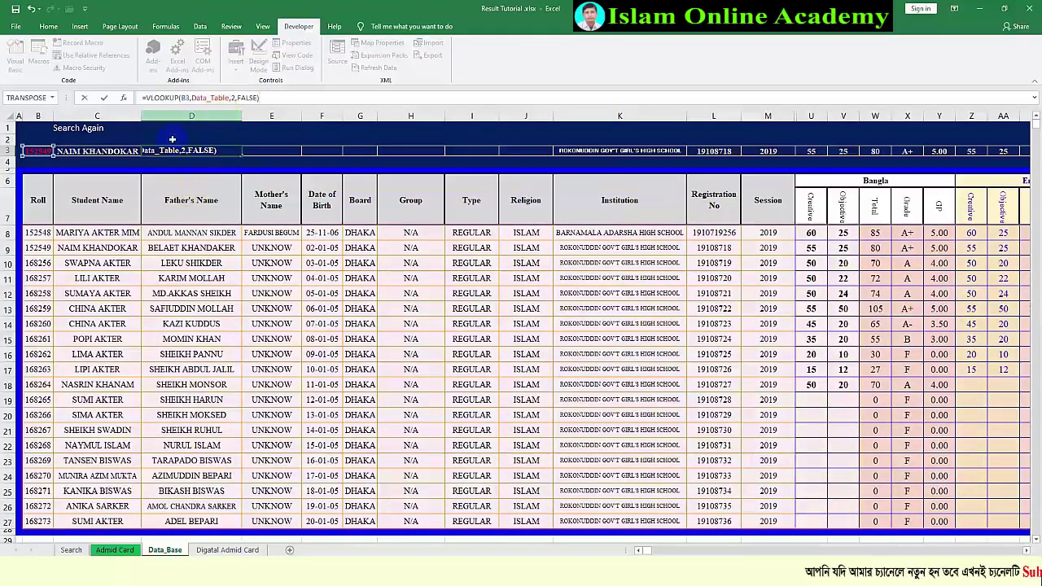
{"action": "left_click", "coordinate": [234, 98]}
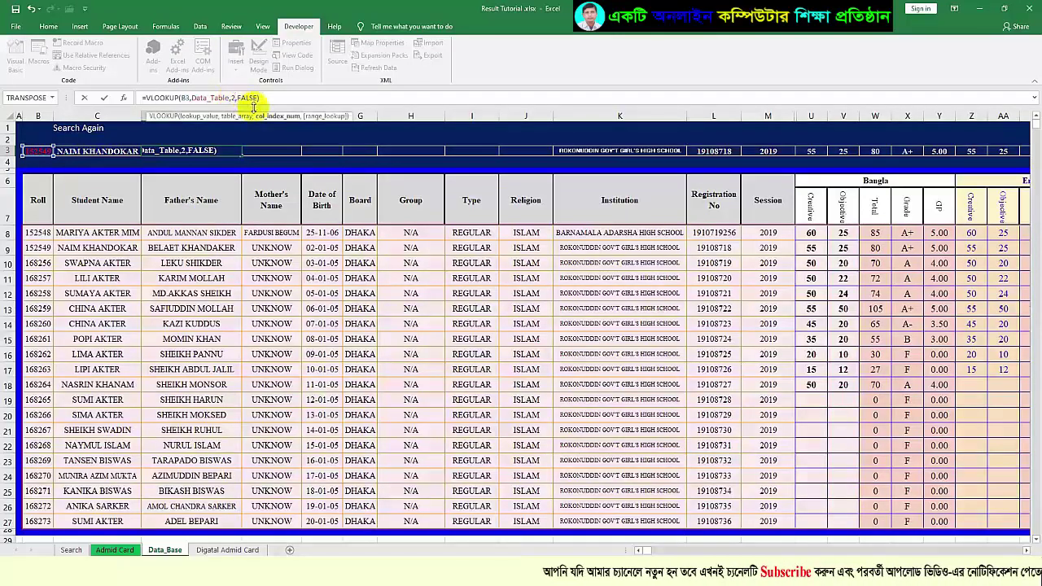
{"action": "key", "text": "BackSpace"}
{"action": "type", "text": "3"}
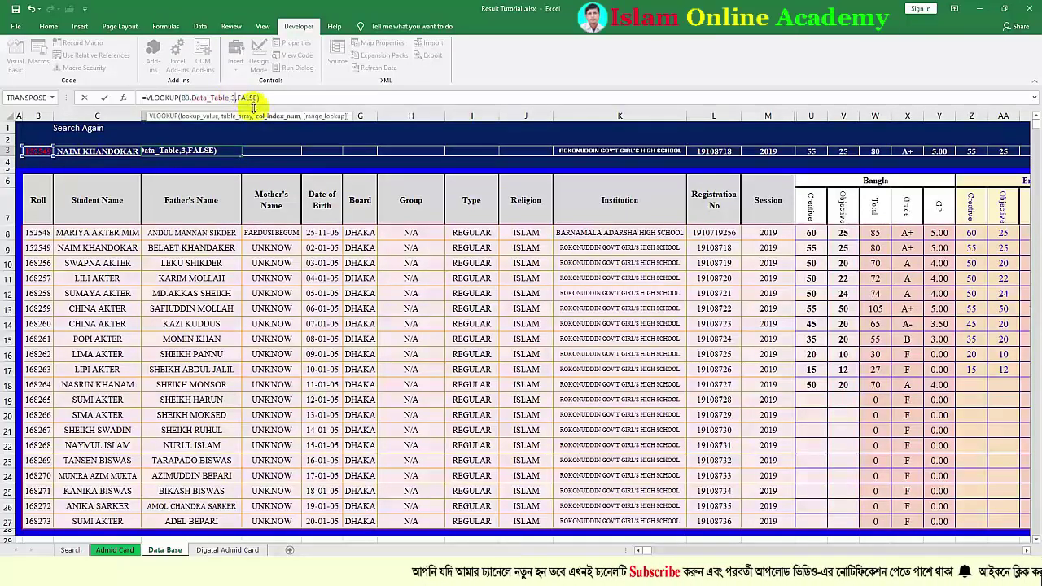
{"action": "key", "text": "Return"}
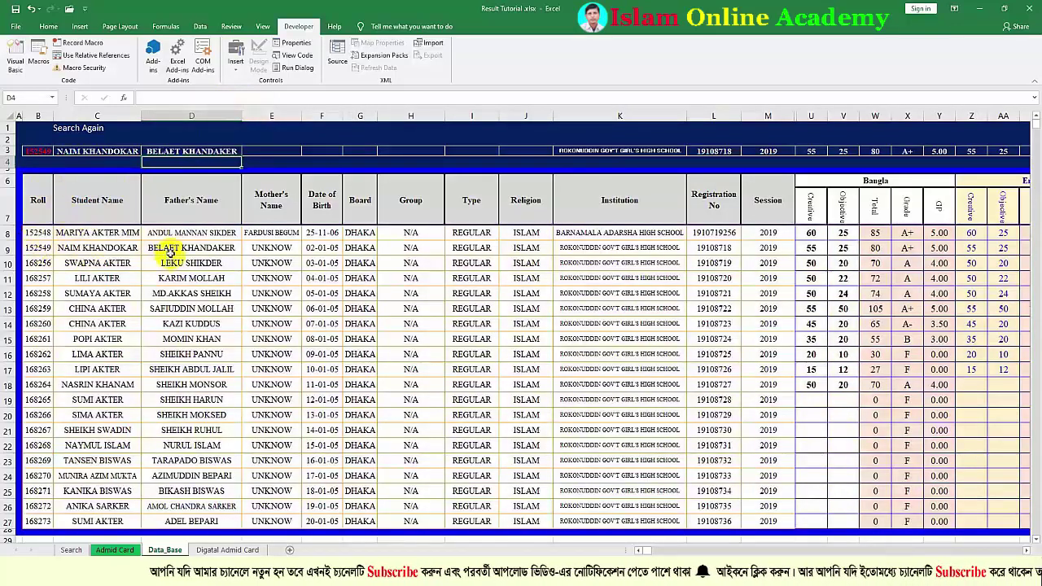
In C3's formula, make B3 absolute as $B$3 and remove the fixed column number 2
{"action": "left_click", "coordinate": [230, 153]}
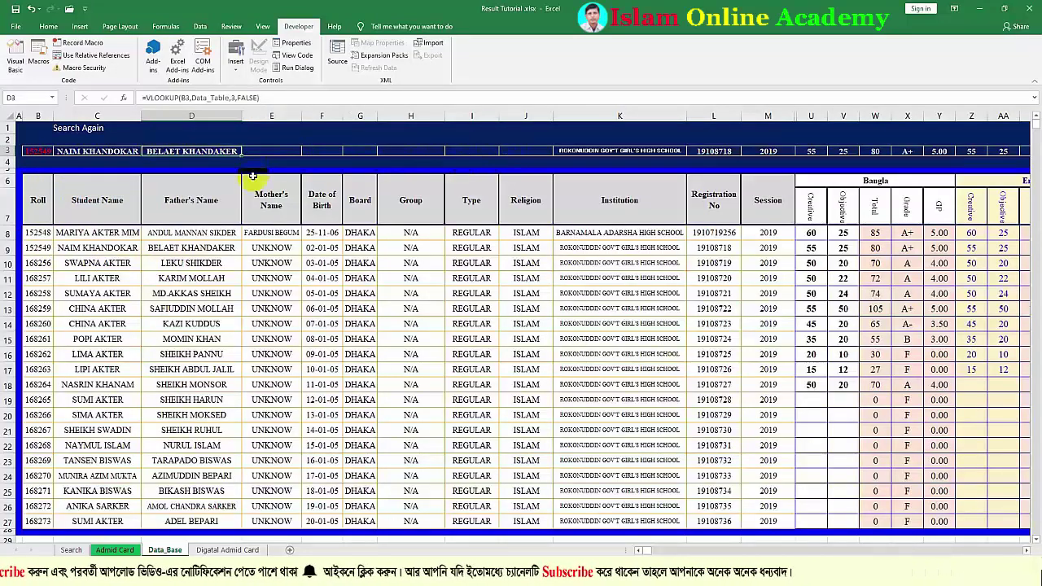
{"action": "left_click", "coordinate": [128, 152]}
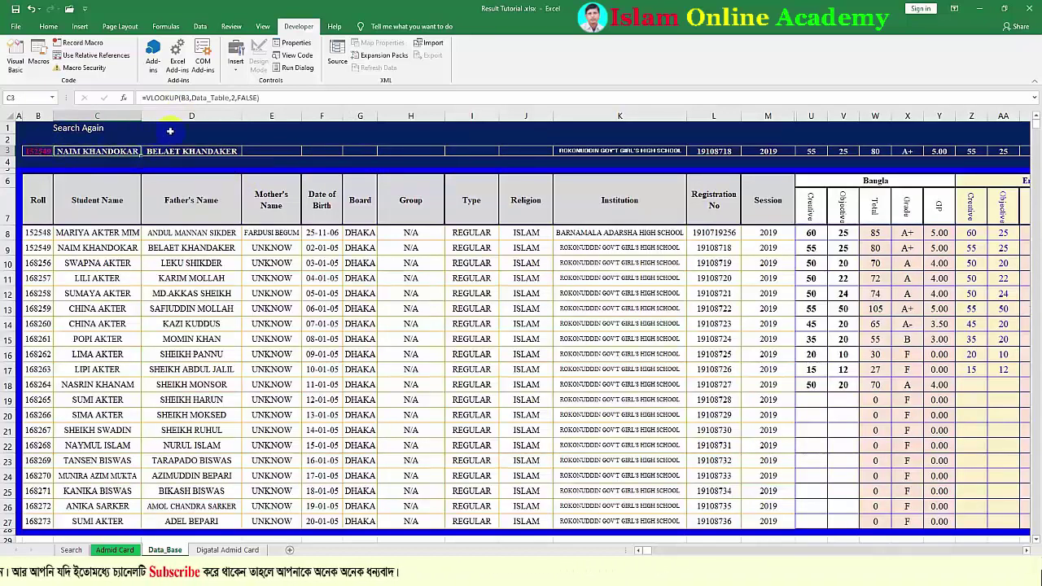
{"action": "left_click", "coordinate": [187, 97]}
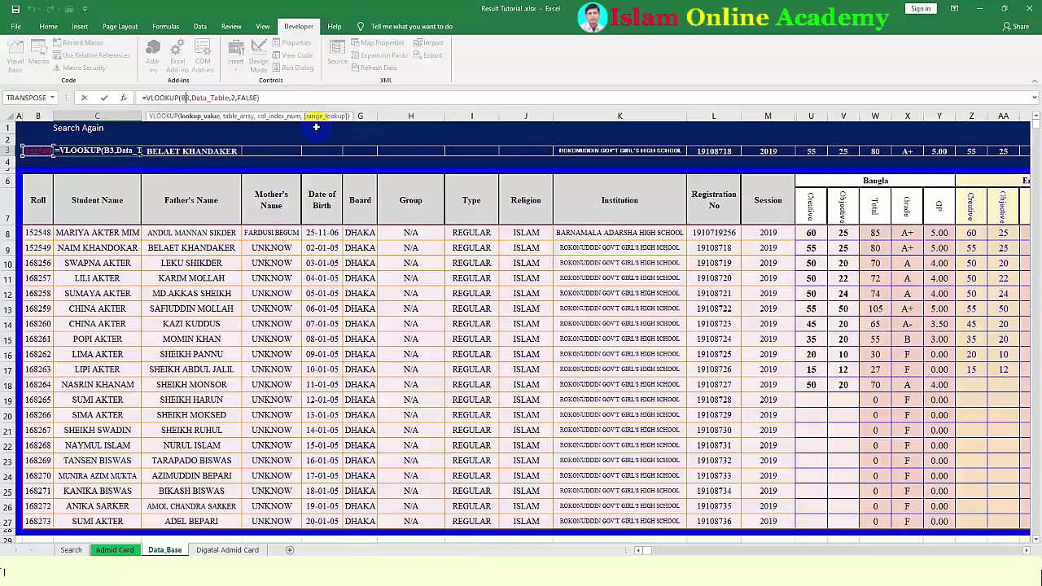
{"action": "key", "text": "F4"}
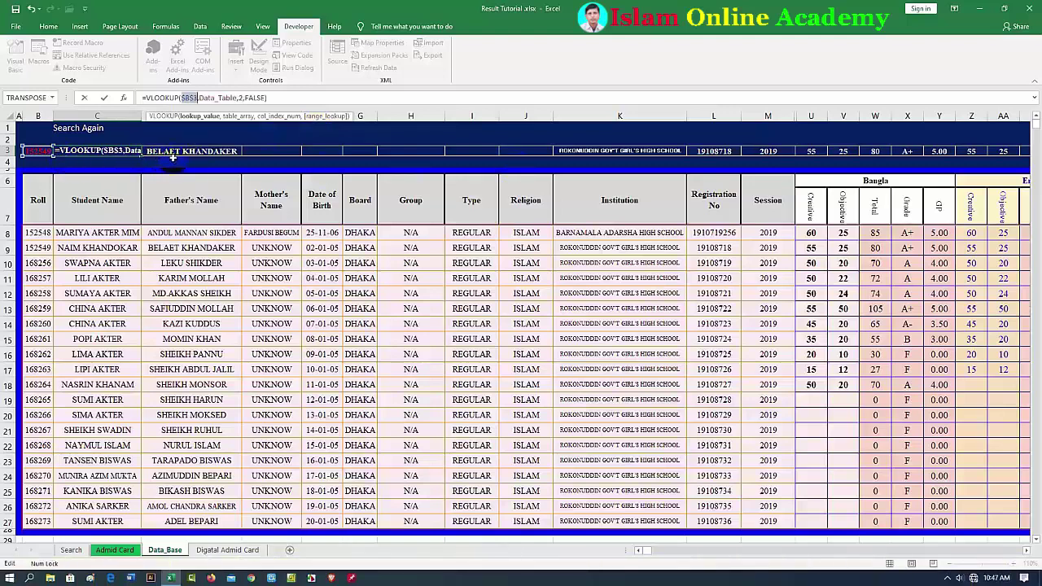
{"action": "left_click", "coordinate": [242, 98]}
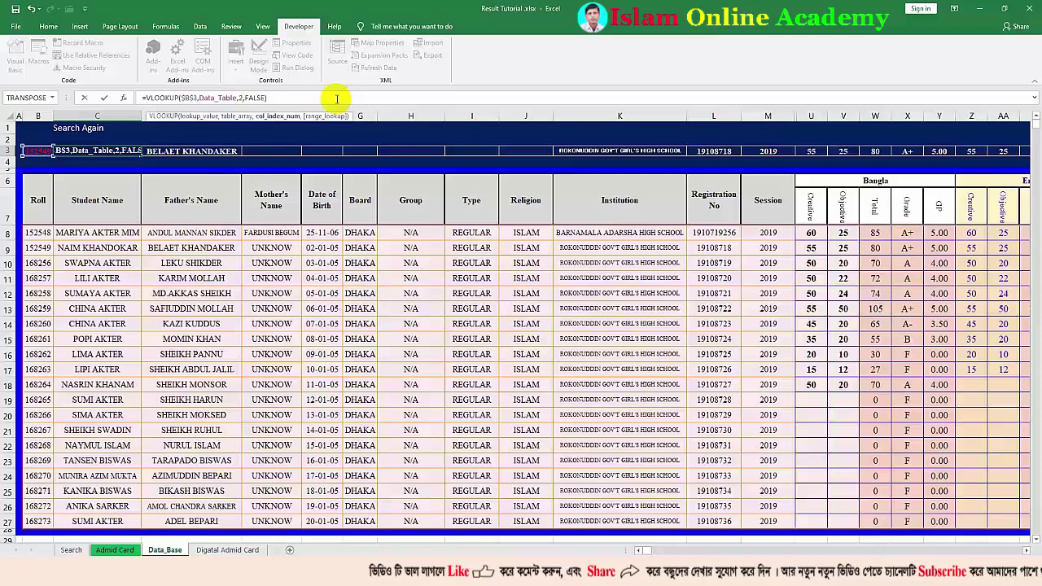
{"action": "key", "text": "BackSpace"}
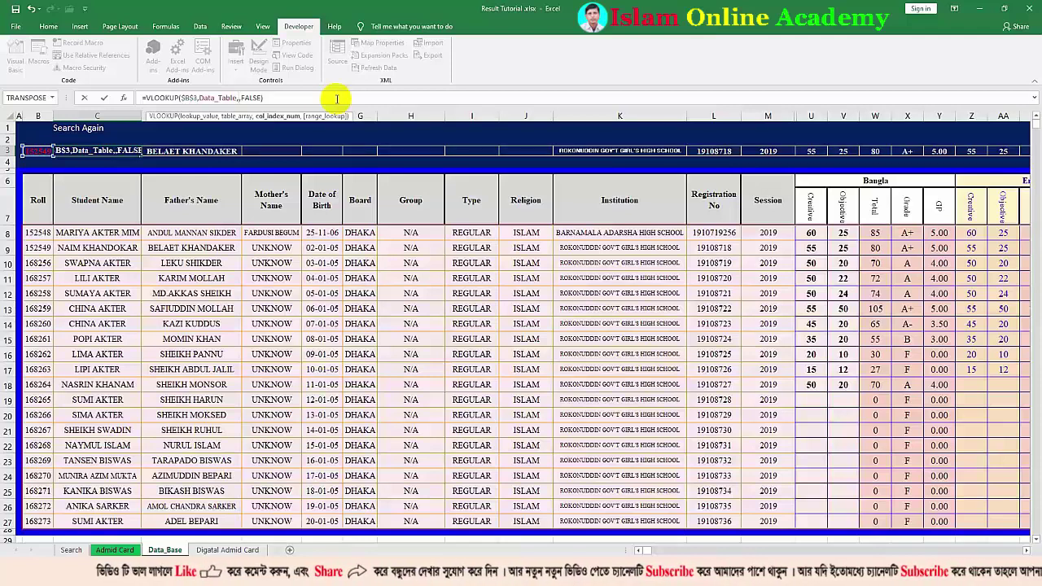
Use COLUMNS($B$4:C4) as the column argument and commit the C3 formula
{"action": "type", "text": "co"}
{"action": "type", "text": "lu"}
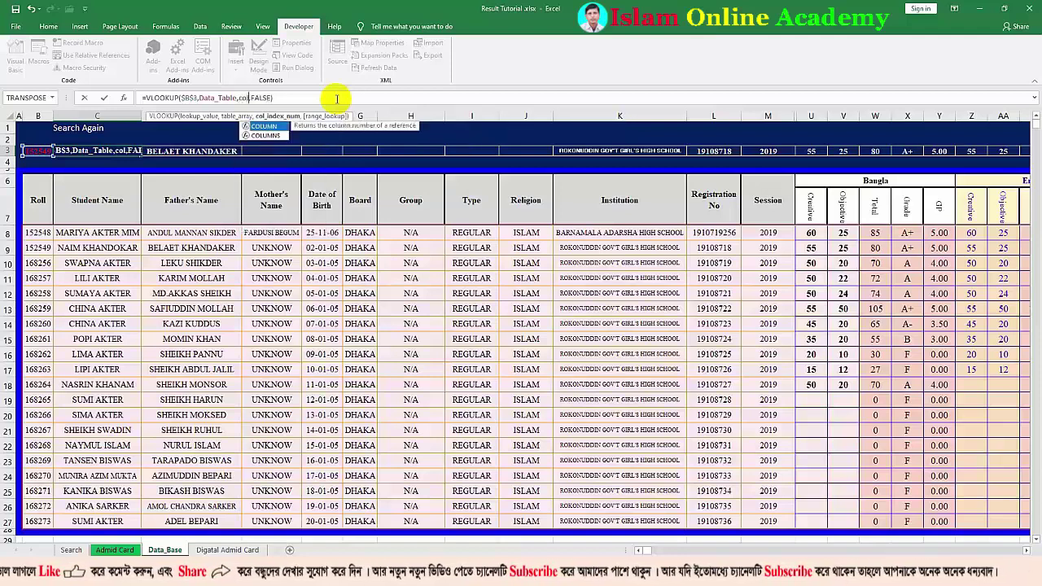
{"action": "type", "text": "mns"}
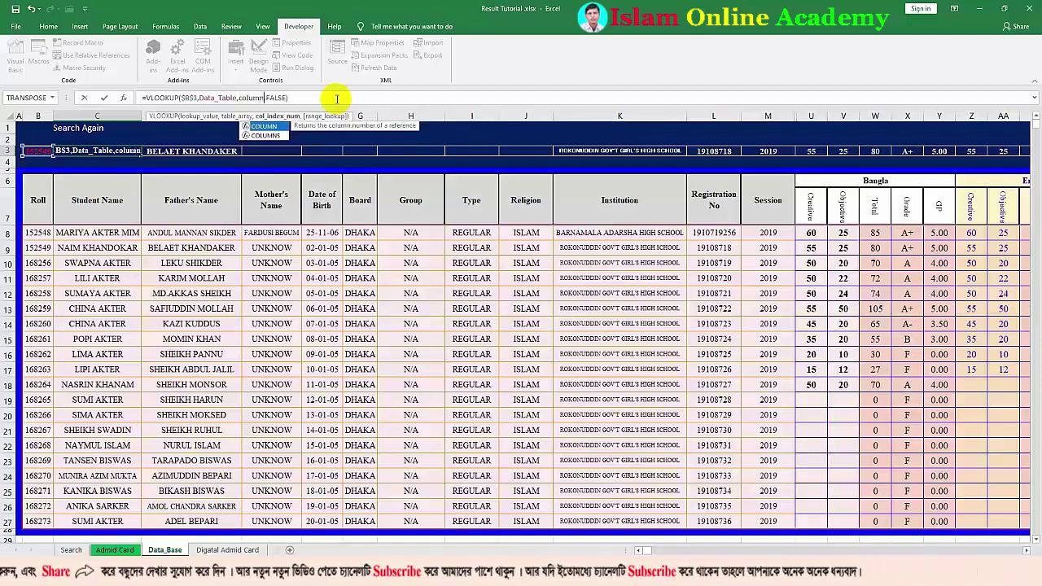
{"action": "key", "text": "Tab"}
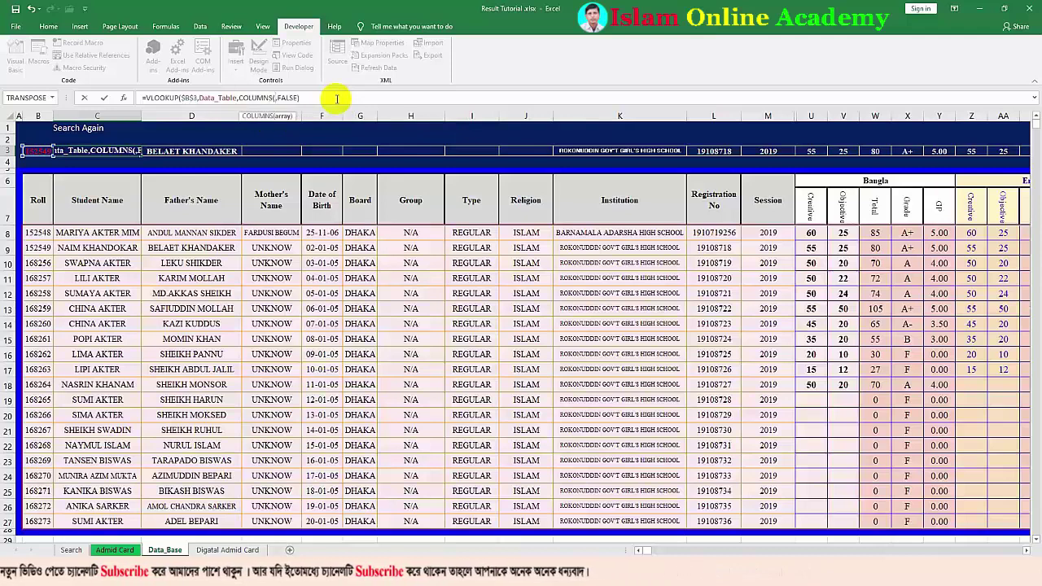
{"action": "left_click", "coordinate": [38, 162]}
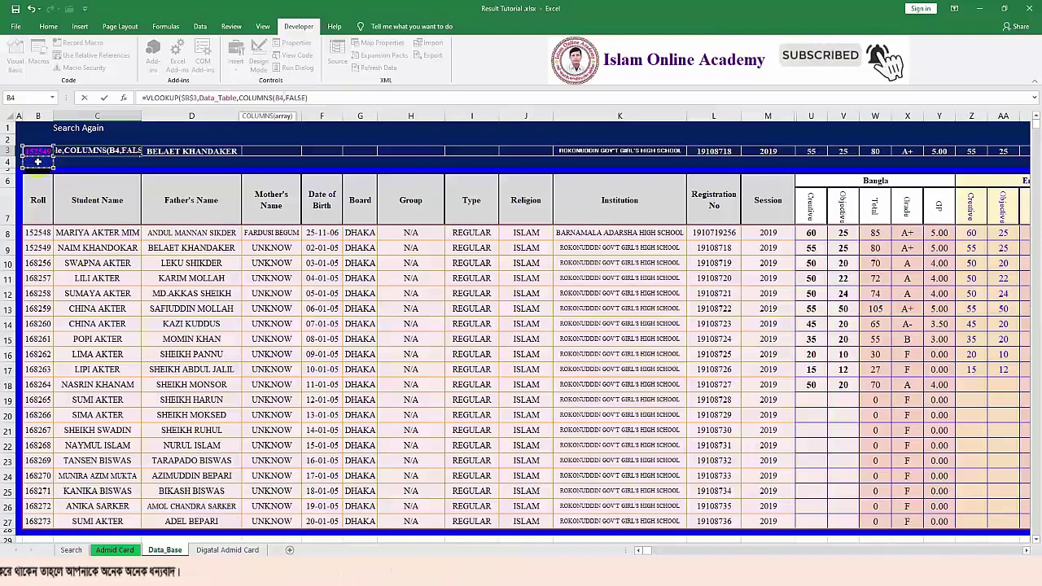
{"action": "type", "text": ":"}
{"action": "left_click", "coordinate": [37, 161]}
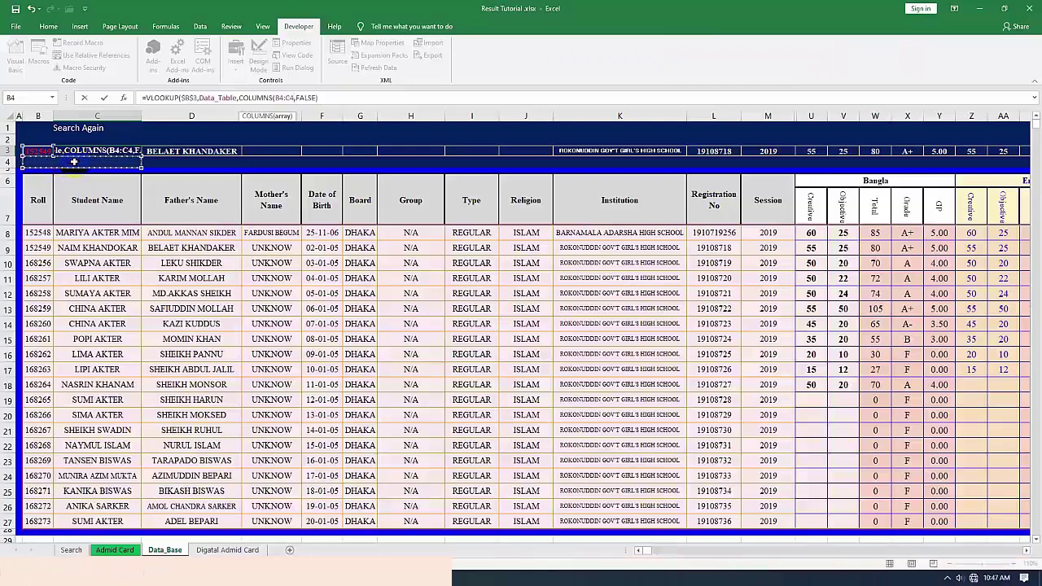
{"action": "key", "text": "F8"}
{"action": "left_click", "coordinate": [73, 162]}
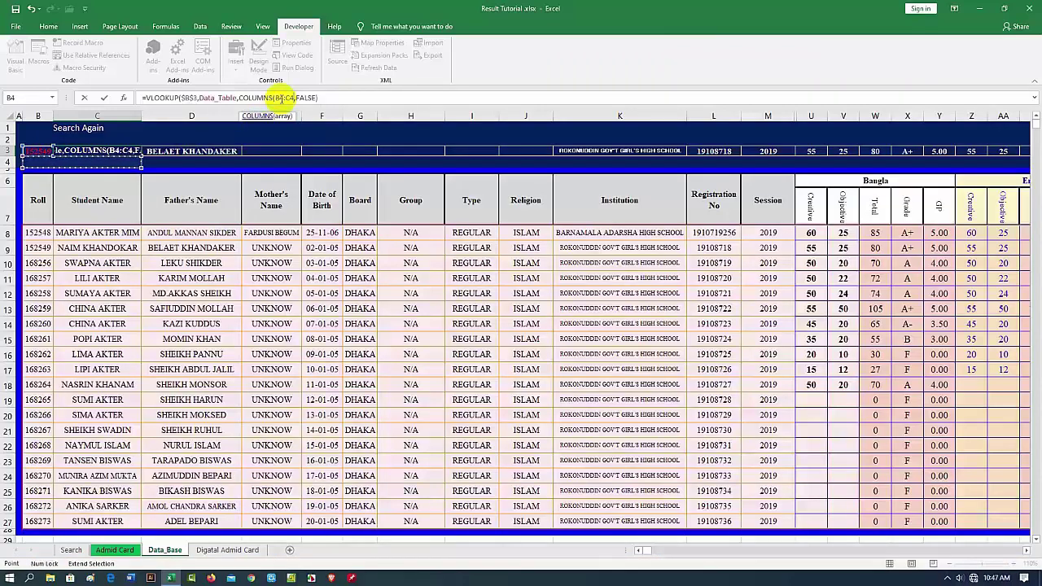
{"action": "left_click", "coordinate": [280, 98]}
{"action": "key", "text": "F4"}
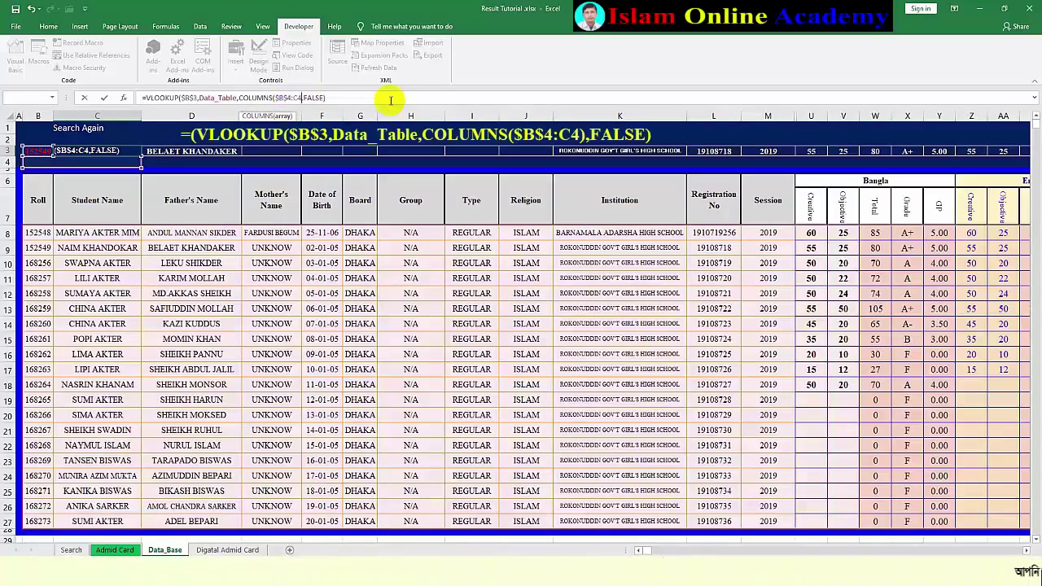
{"action": "type", "text": ")"}
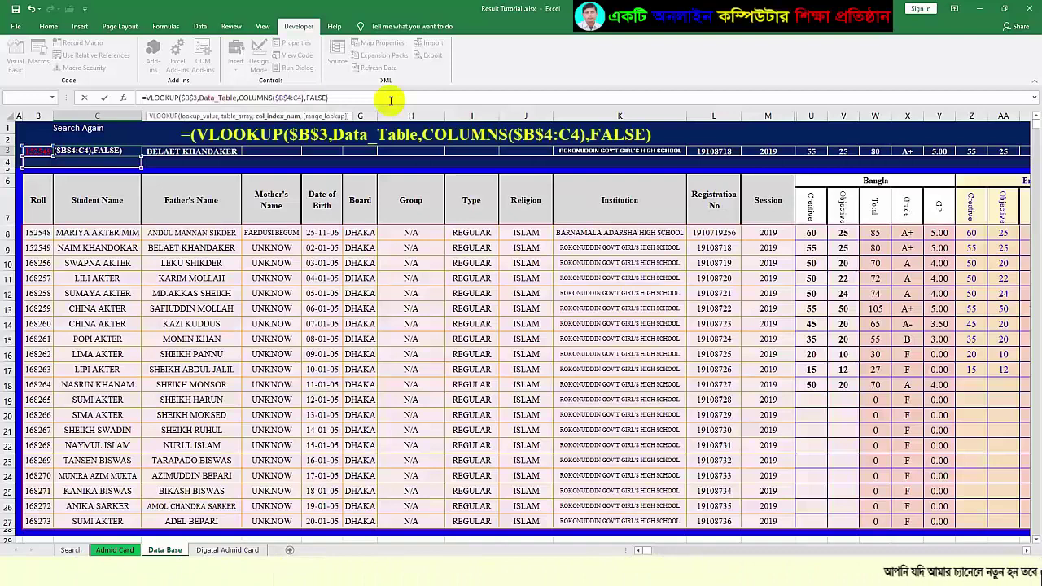
{"action": "key", "text": "Return"}
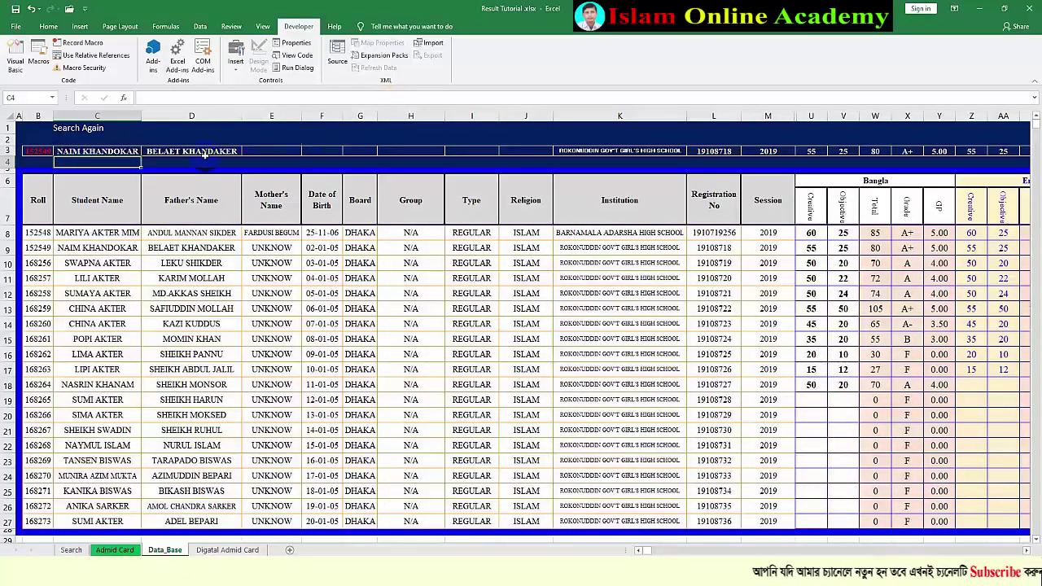
Fill C3's lookup formula across row 3 to H3, then enter roll 154 in B3
{"action": "left_click", "coordinate": [136, 153]}
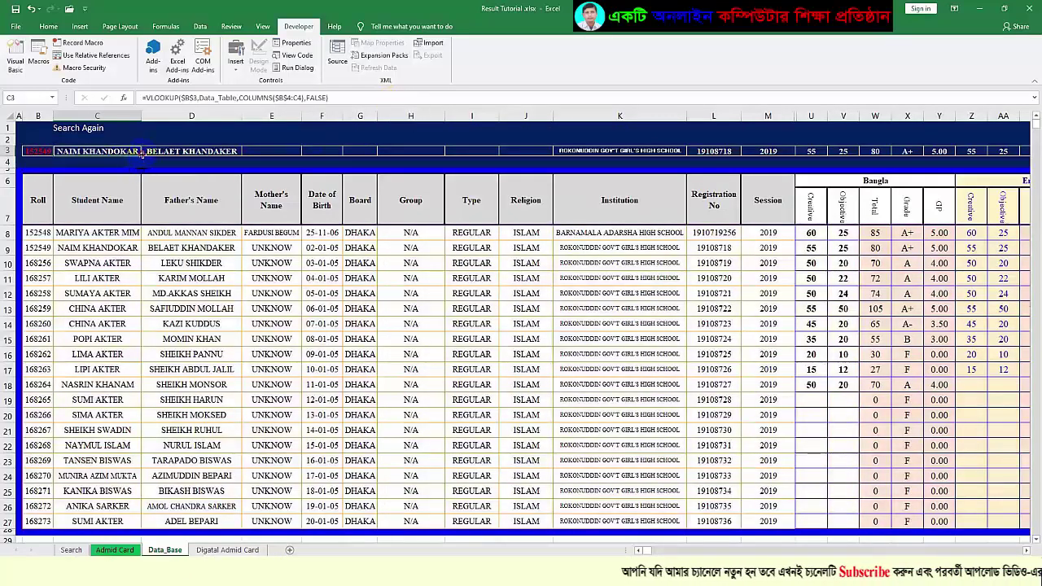
{"action": "left_click_drag", "start_coordinate": [141, 157], "coordinate": [440, 160]}
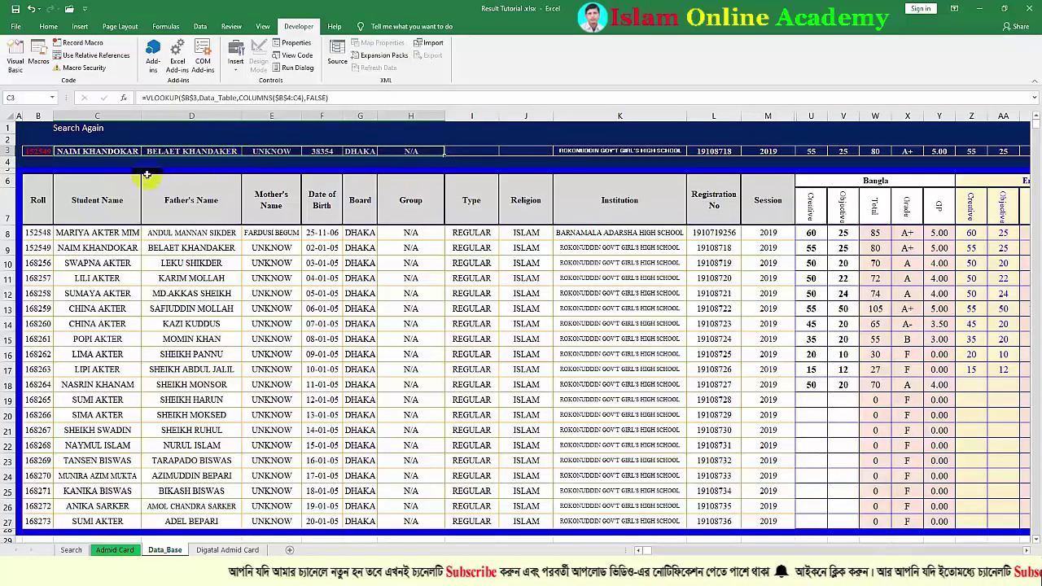
{"action": "left_click", "coordinate": [38, 152]}
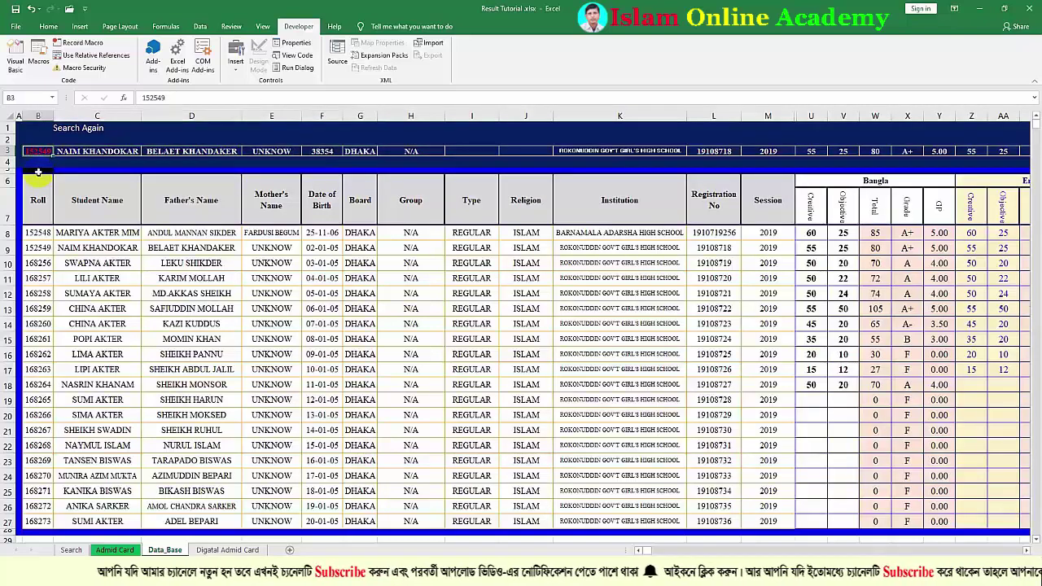
{"action": "type", "text": "1"}
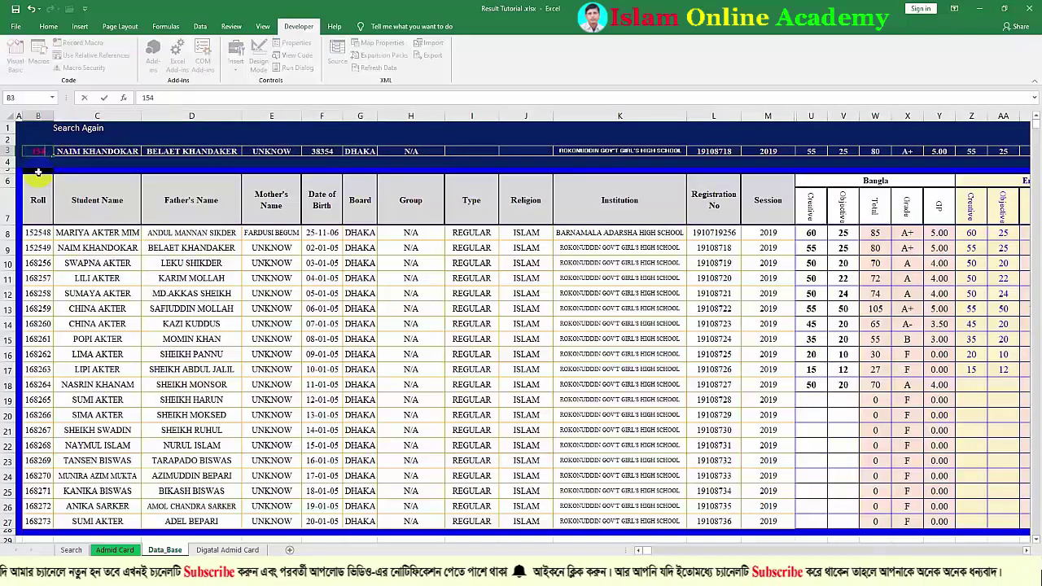
{"action": "left_click", "coordinate": [82, 167]}
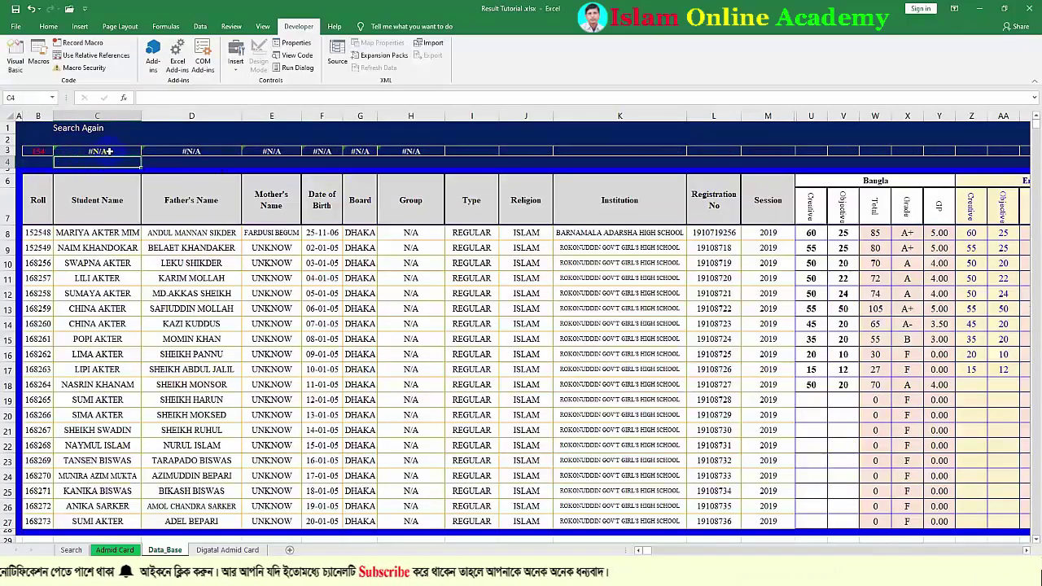
Wrap C3's lookup in IFERROR(...,"") and fill it across row 3 to L3
{"action": "left_click", "coordinate": [107, 151]}
{"action": "left_click", "coordinate": [147, 98]}
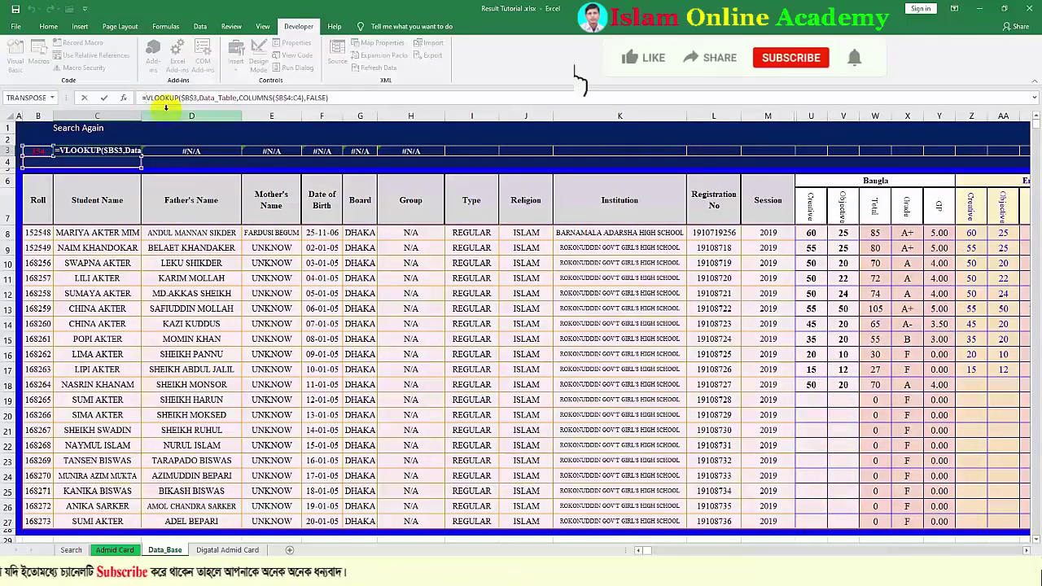
{"action": "type", "text": "IFERROR("}
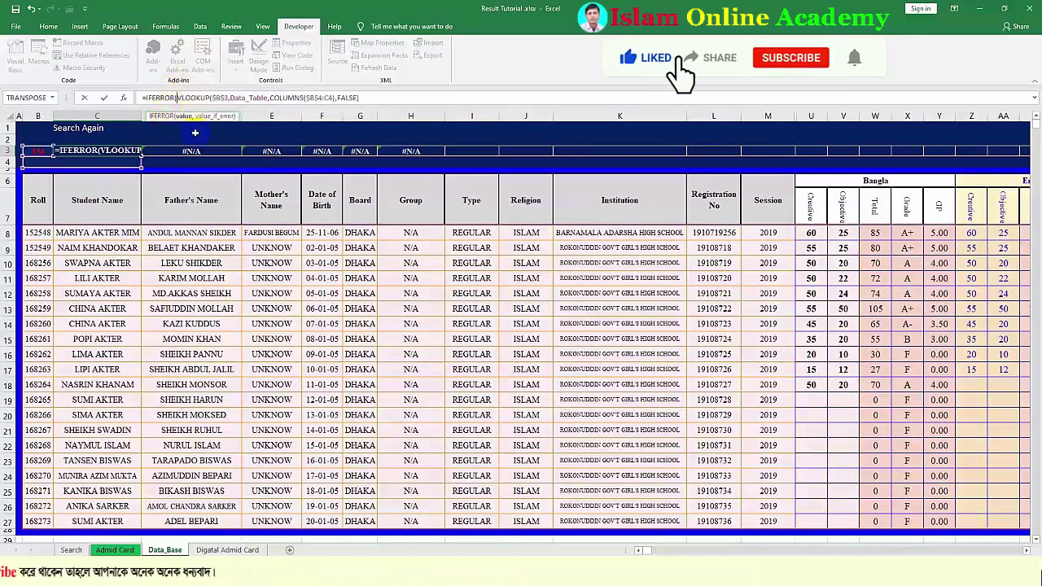
{"action": "left_click", "coordinate": [359, 97]}
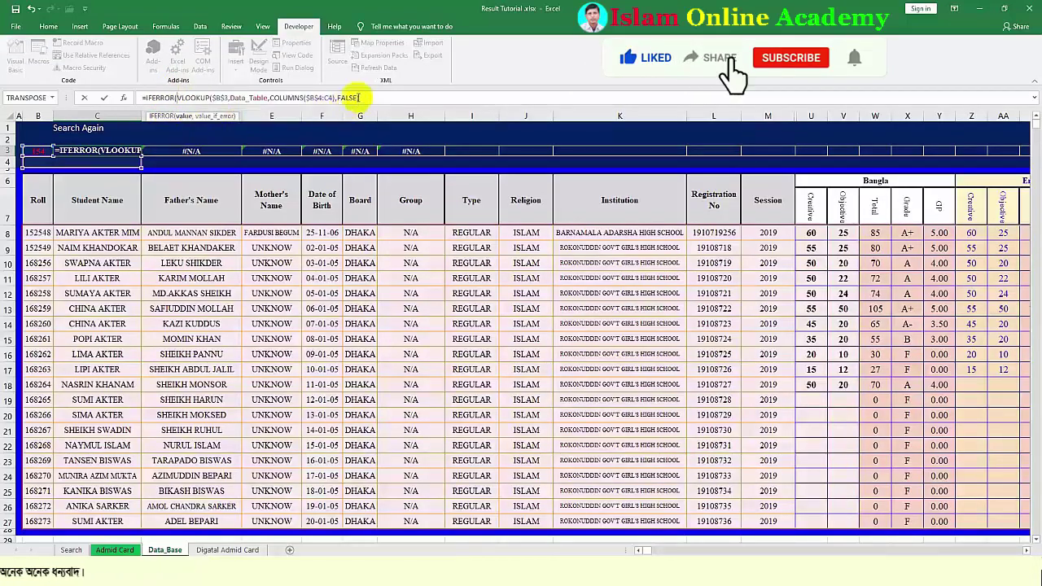
{"action": "left_click", "coordinate": [357, 98]}
{"action": "type", "text": ","}
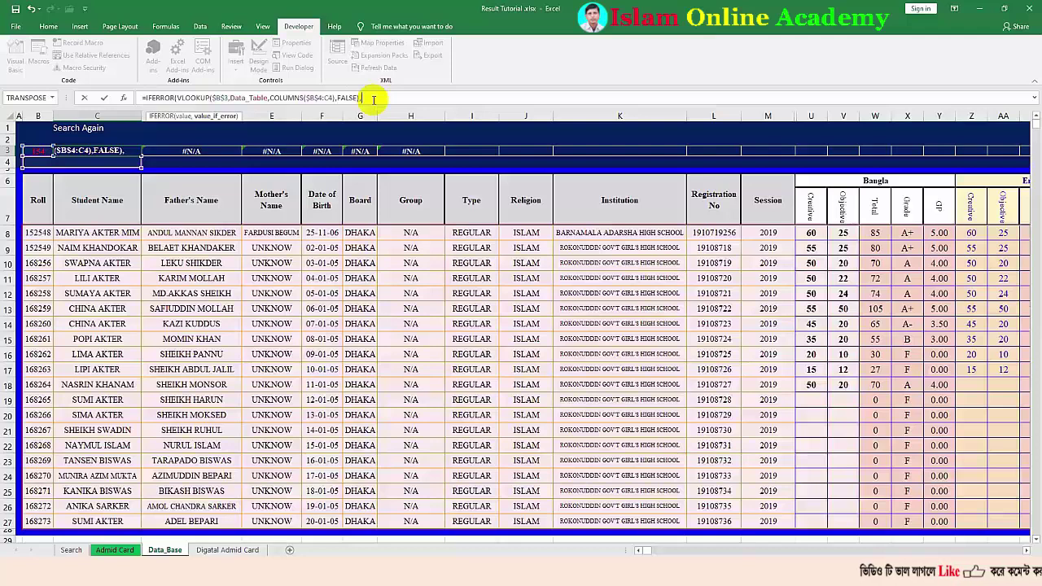
{"action": "type", "text": "\""}
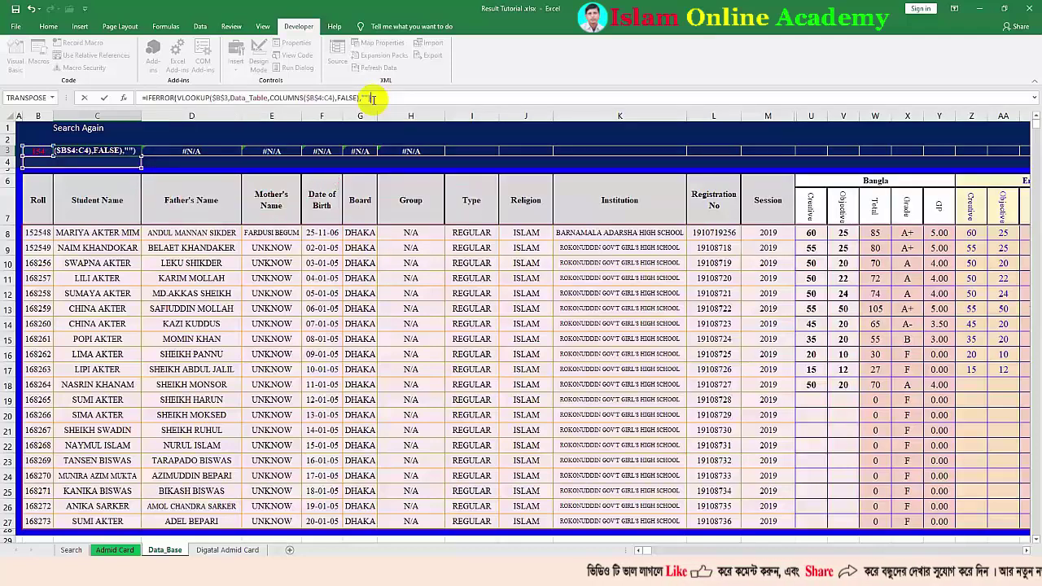
{"action": "key", "text": "Return"}
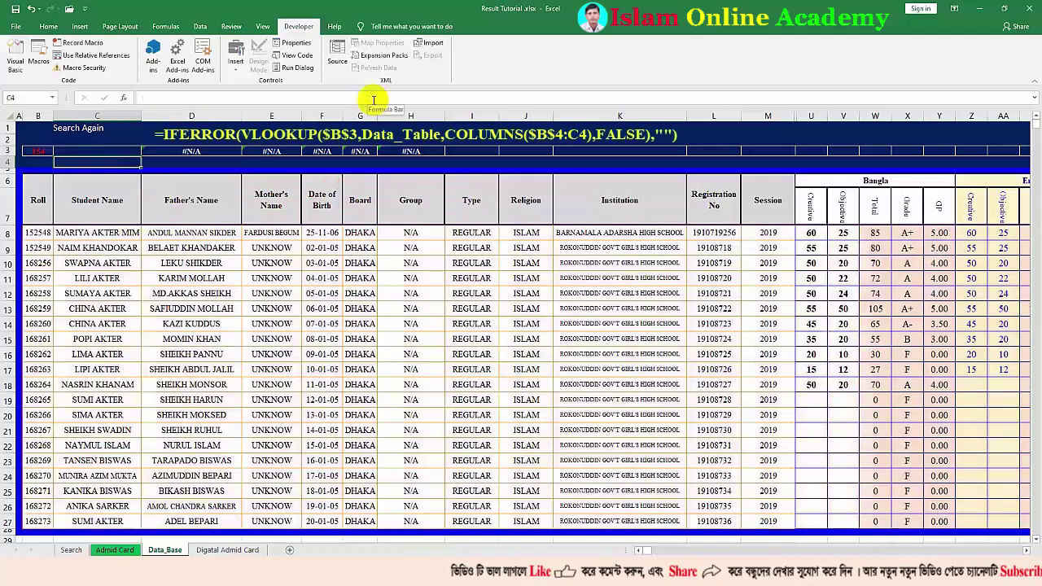
{"action": "left_click", "coordinate": [123, 149]}
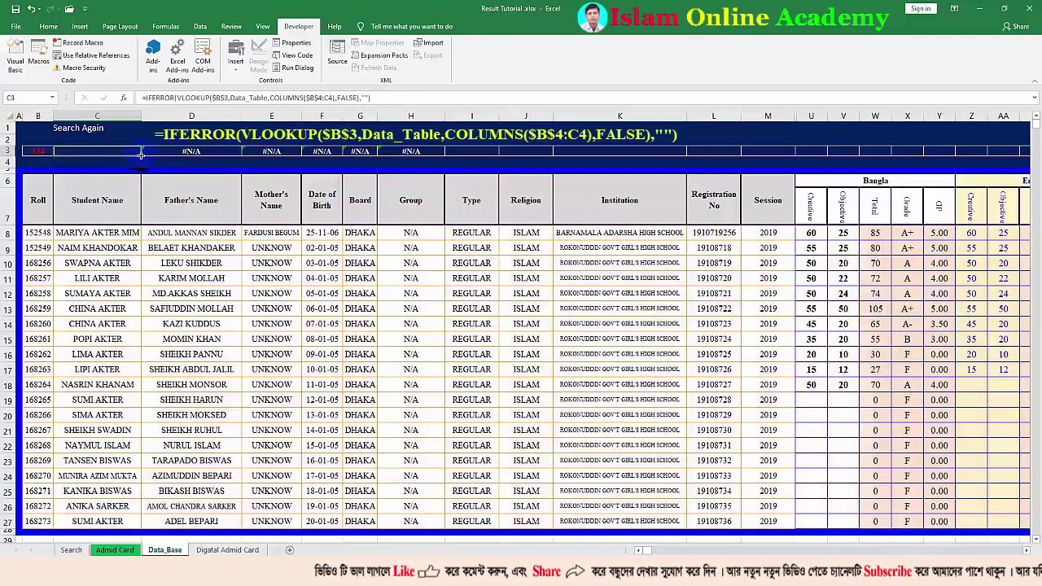
{"action": "left_click_drag", "start_coordinate": [160, 155], "coordinate": [738, 155]}
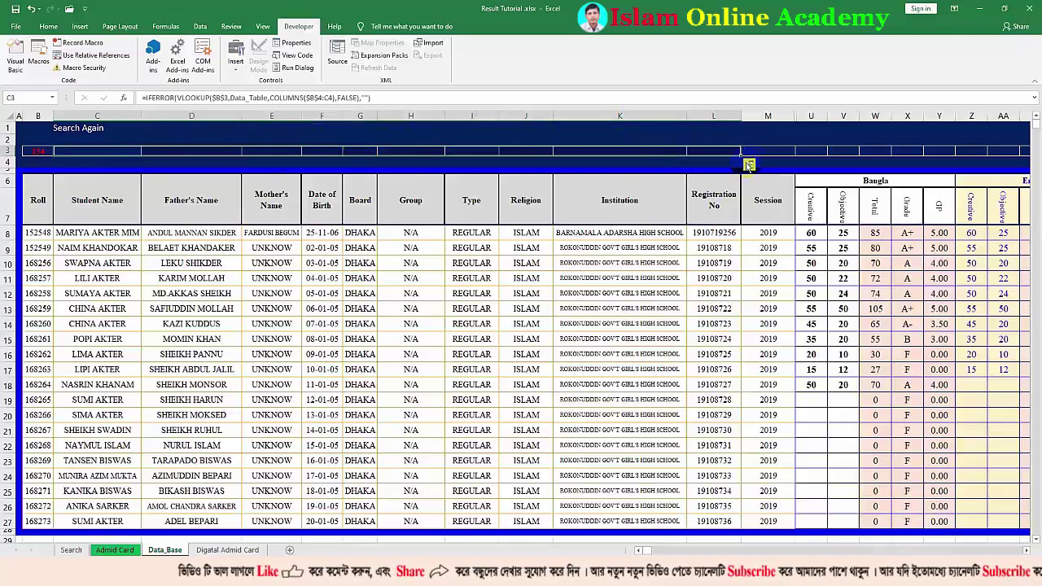
Enter roll 152548 in B3 and fill the row-3 lookups from H3 out to BS3
{"action": "left_click", "coordinate": [37, 149]}
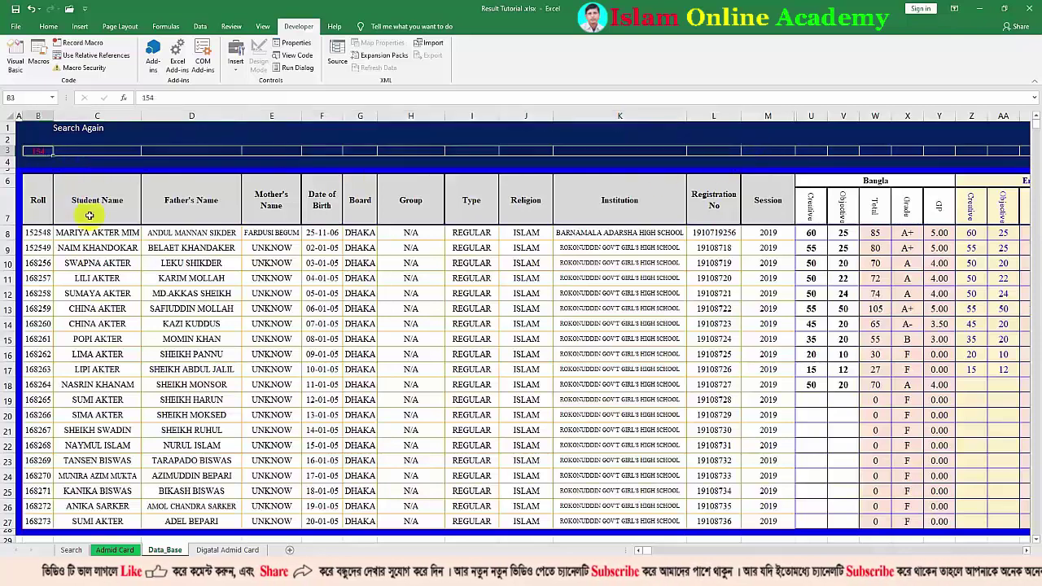
{"action": "type", "text": "1525"}
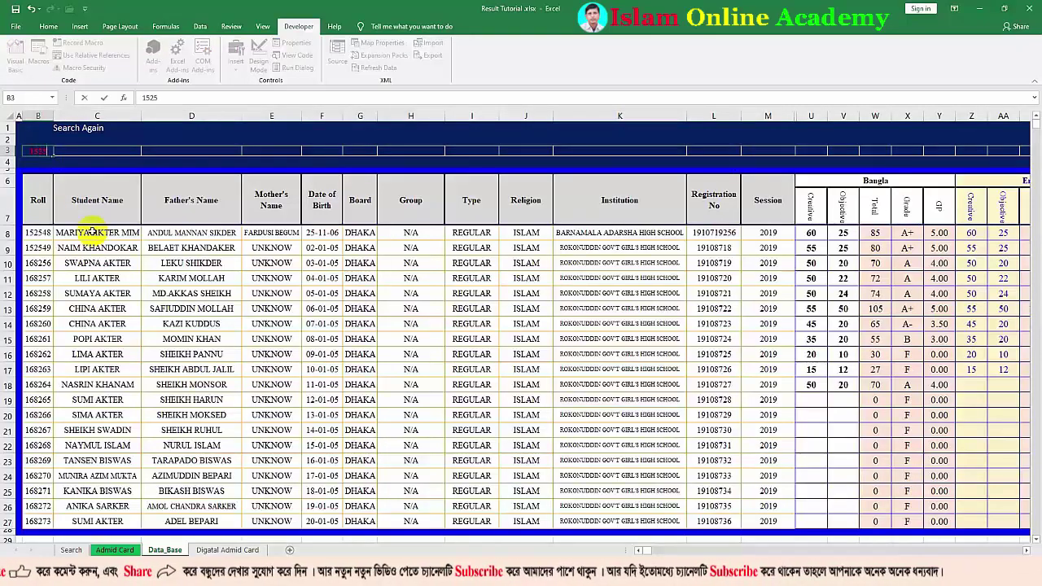
{"action": "type", "text": "48"}
{"action": "key", "text": "Return"}
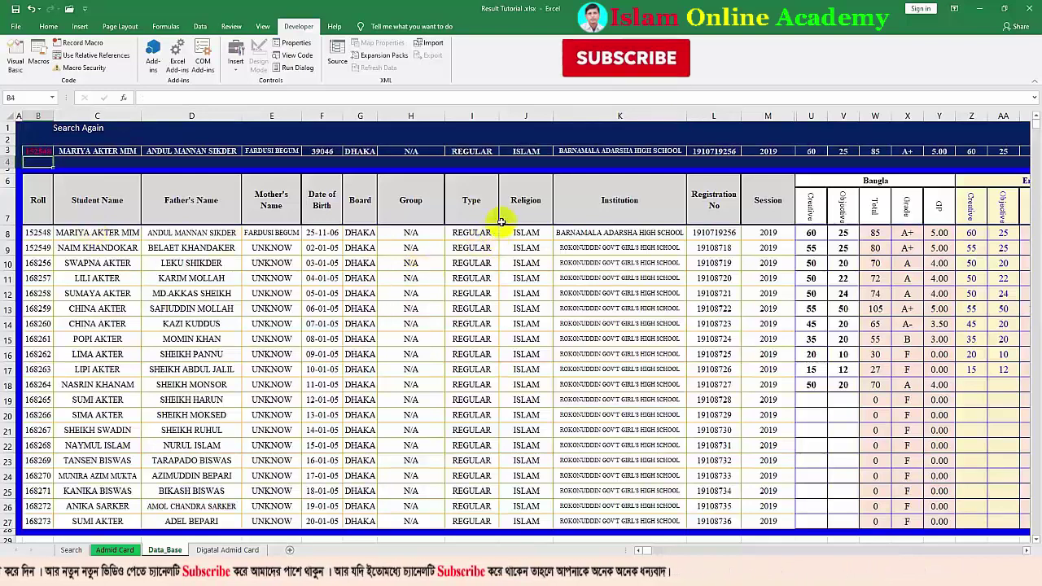
{"action": "left_click", "coordinate": [438, 152]}
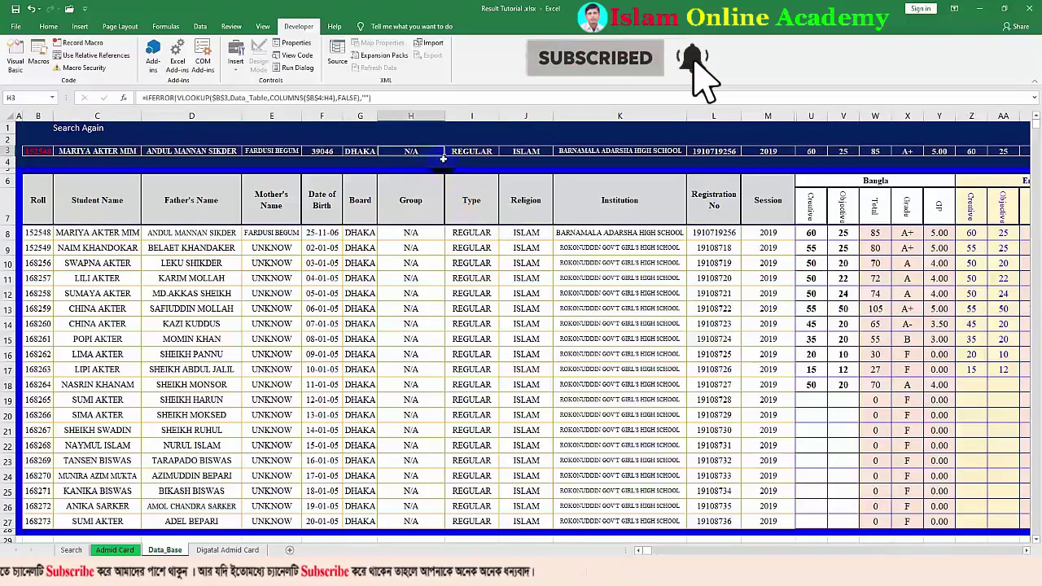
{"action": "left_click_drag", "start_coordinate": [446, 154], "coordinate": [1009, 155]}
{"action": "left_click", "coordinate": [1018, 151]}
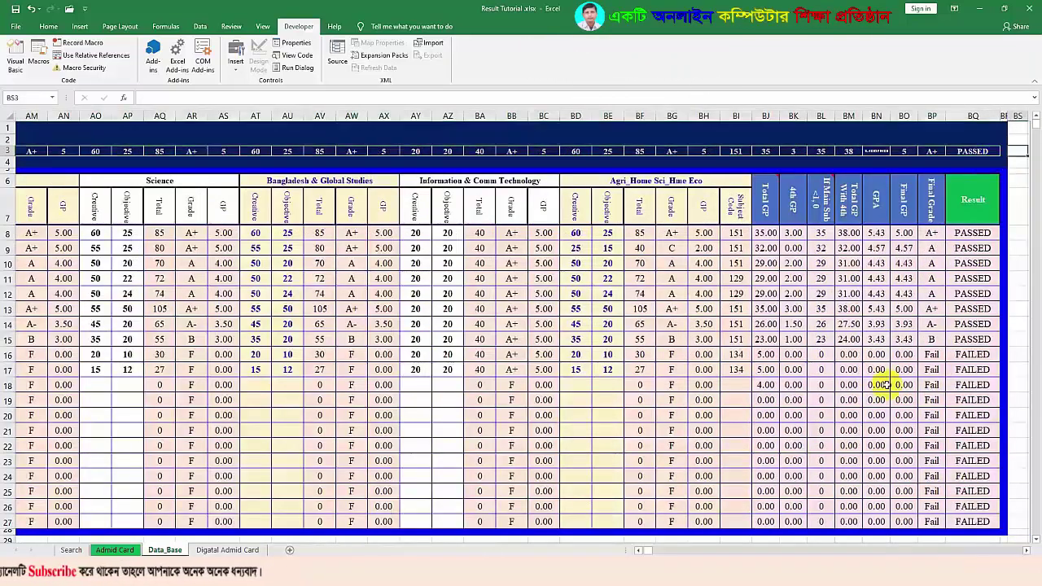
Scroll back and replace the roll in B3 with 15
{"action": "left_click_drag", "start_coordinate": [647, 551], "coordinate": [640, 550]}
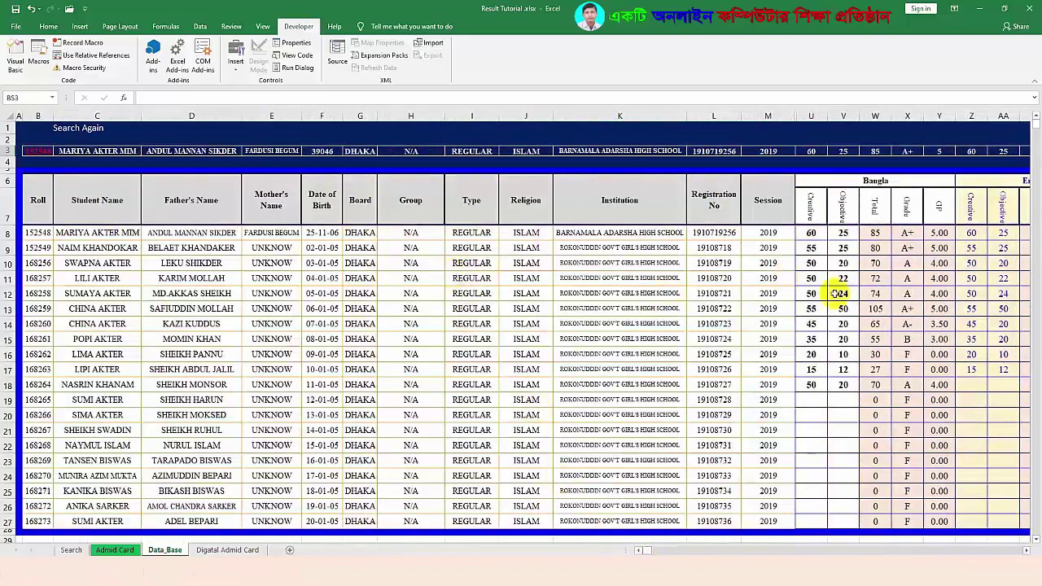
{"action": "left_click", "coordinate": [37, 150]}
{"action": "key", "text": "Delete"}
{"action": "type", "text": "15"}
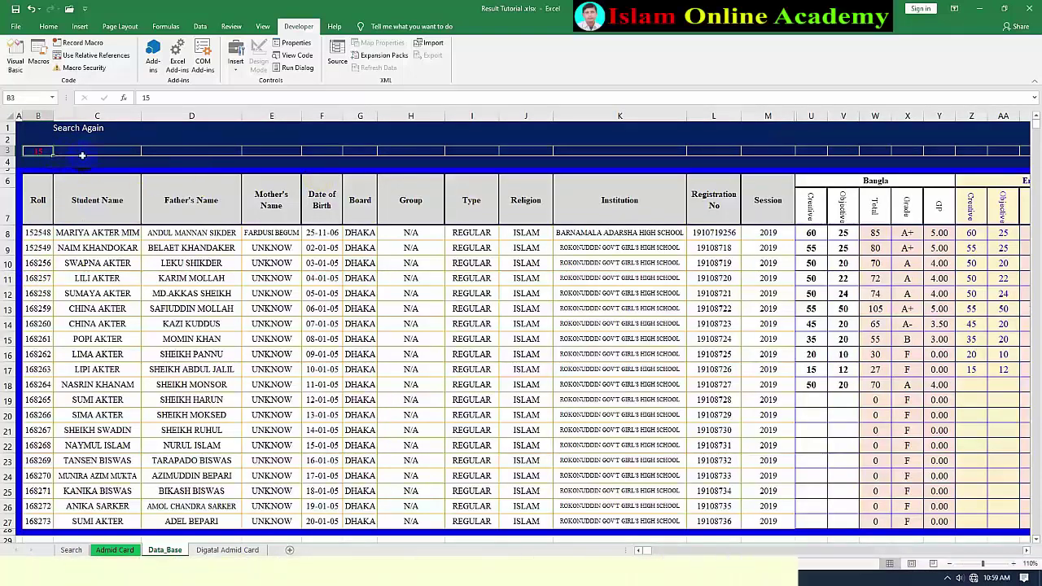
Change C3's IFERROR to IFNA with "Data Not Found" as the fallback text
{"action": "left_click", "coordinate": [89, 152]}
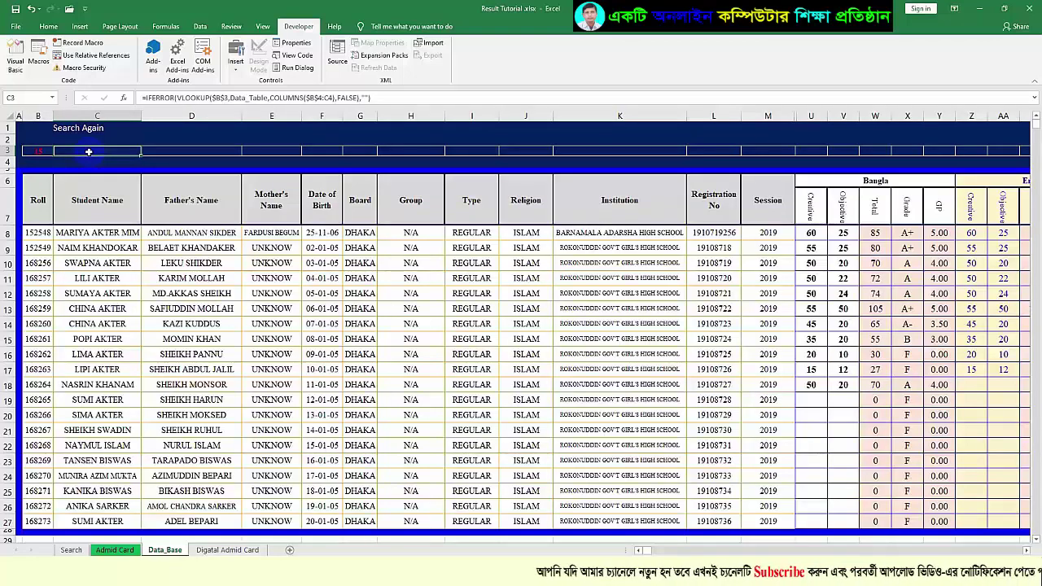
{"action": "left_click", "coordinate": [175, 97]}
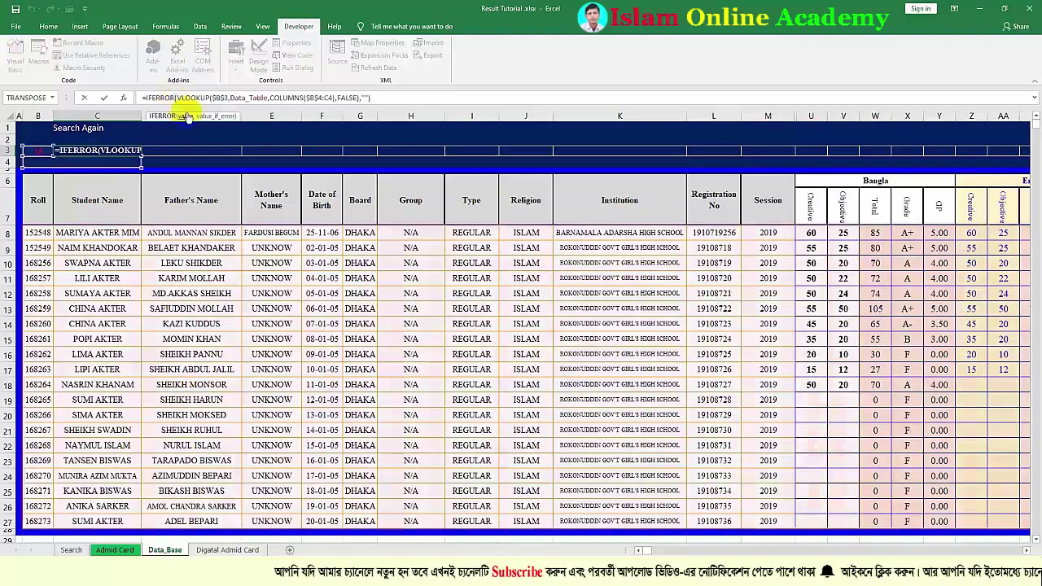
{"action": "key", "text": "BackSpace"}
{"action": "key", "text": "BackSpace"}
{"action": "key", "text": "BackSpace"}
{"action": "key", "text": "BackSpace"}
{"action": "key", "text": "BackSpace"}
{"action": "key", "text": "BackSpace"}
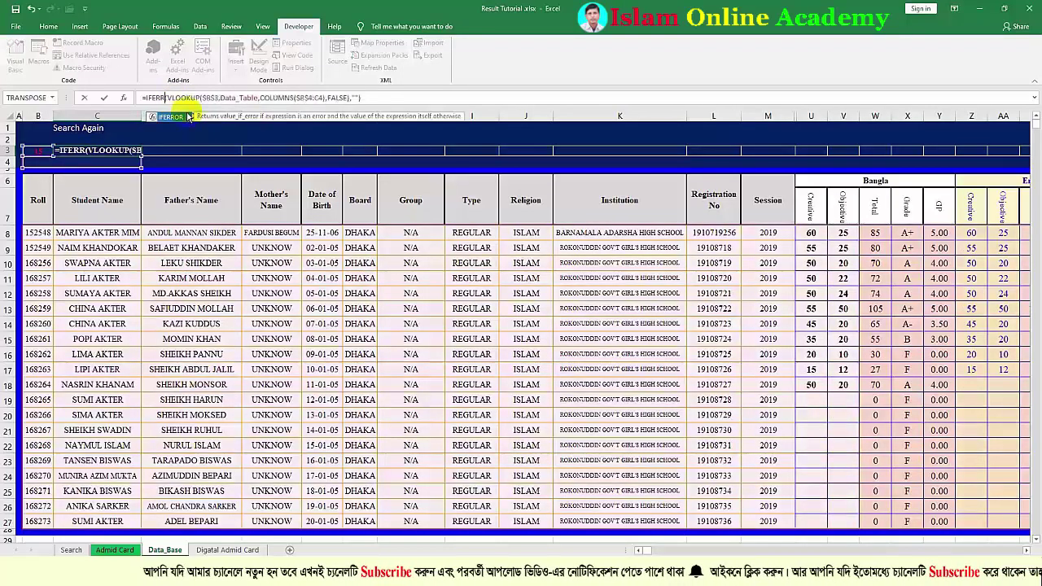
{"action": "type", "text": "FNA"}
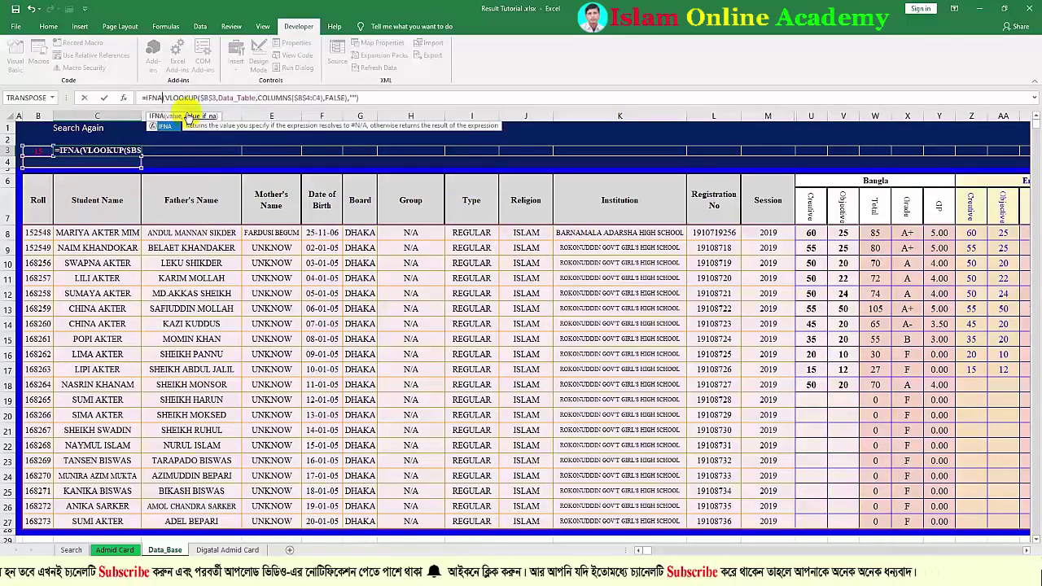
{"action": "left_click", "coordinate": [369, 97]}
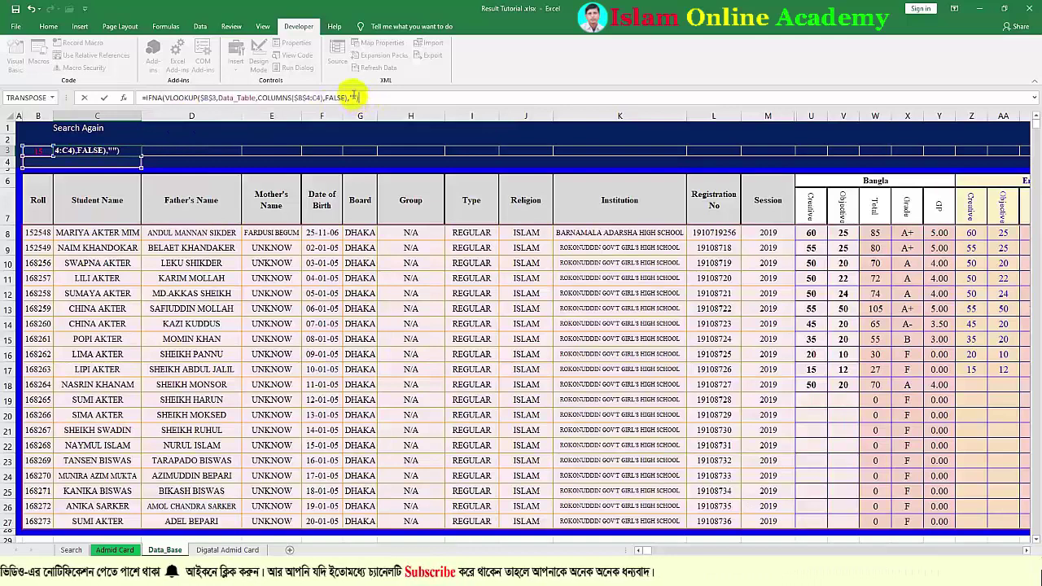
{"action": "left_click", "coordinate": [353, 96]}
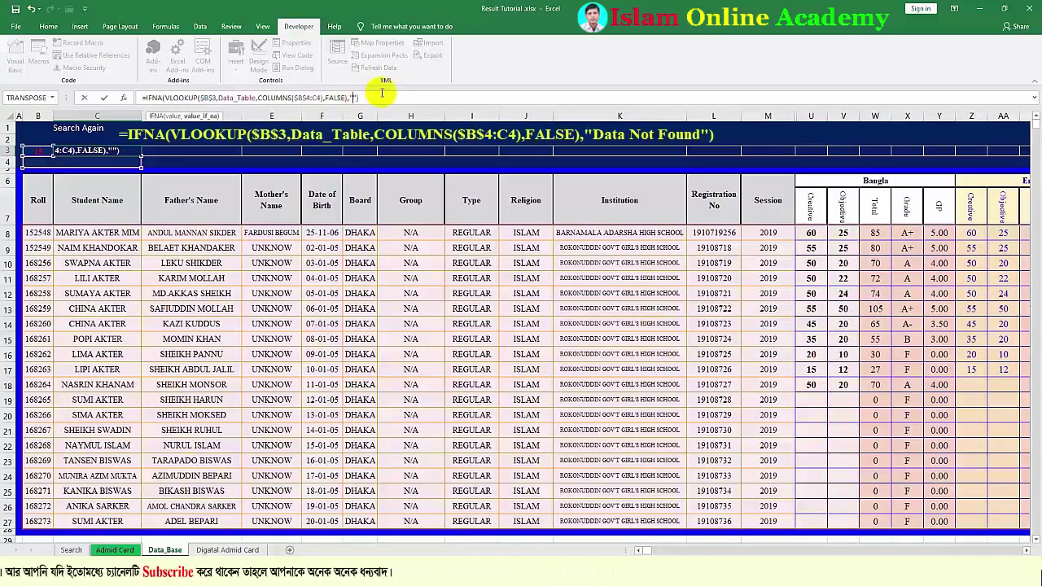
{"action": "type", "text": "Data Not Foun"}
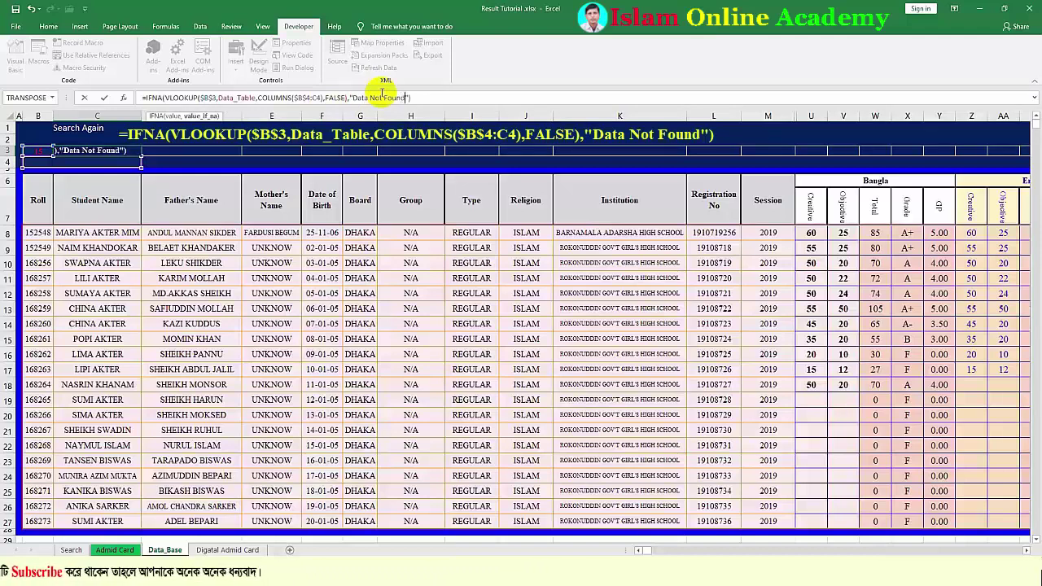
{"action": "type", "text": "d"}
{"action": "key", "text": "Return"}
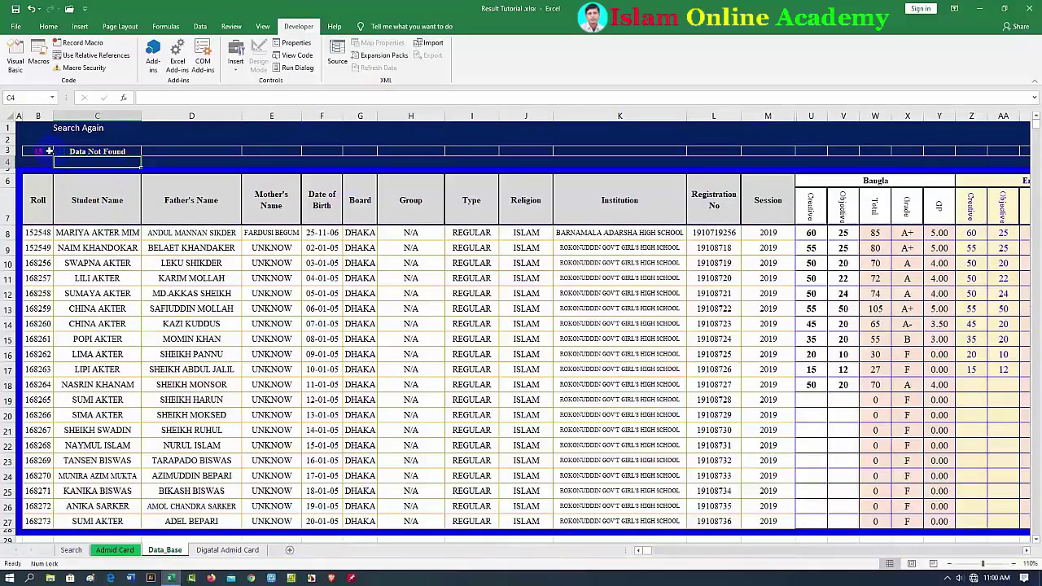
Try test rolls 54 and 15254 in Data_Base B3 to check row 3 fills with the record
{"action": "left_click", "coordinate": [40, 150]}
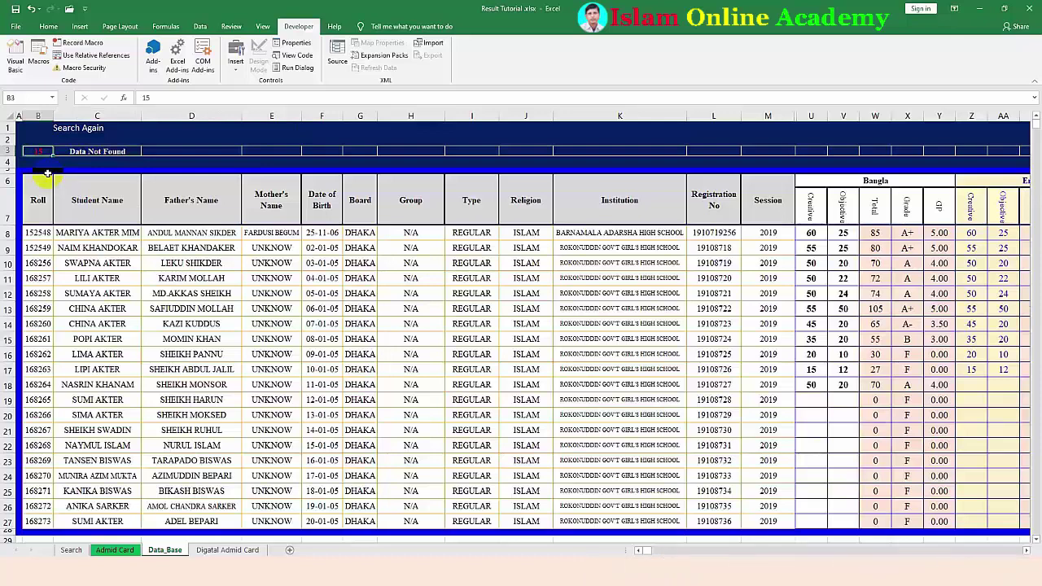
{"action": "type", "text": "5482"}
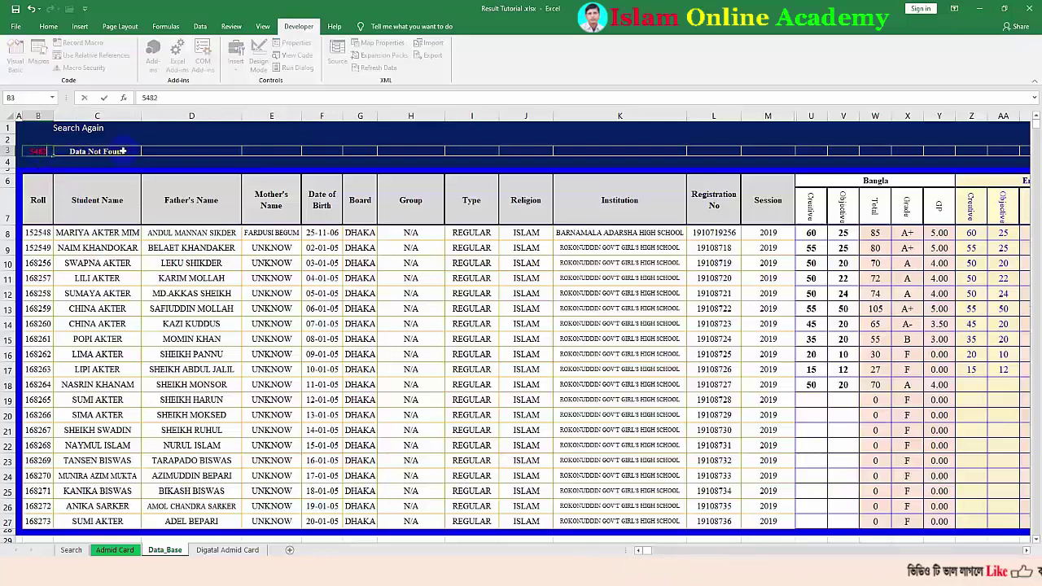
{"action": "left_click", "coordinate": [181, 132]}
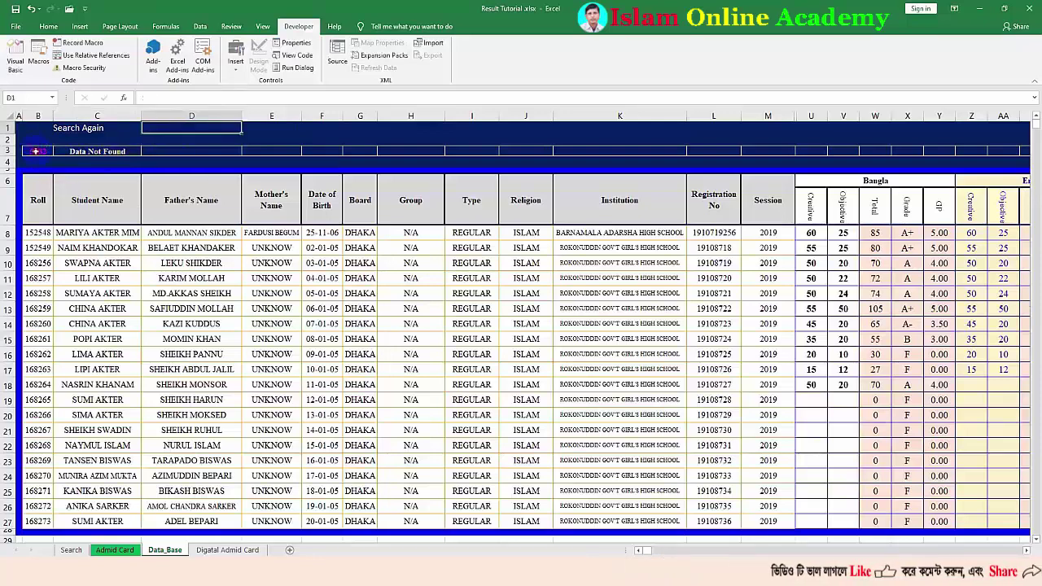
{"action": "left_click", "coordinate": [35, 151]}
{"action": "type", "text": "152548"}
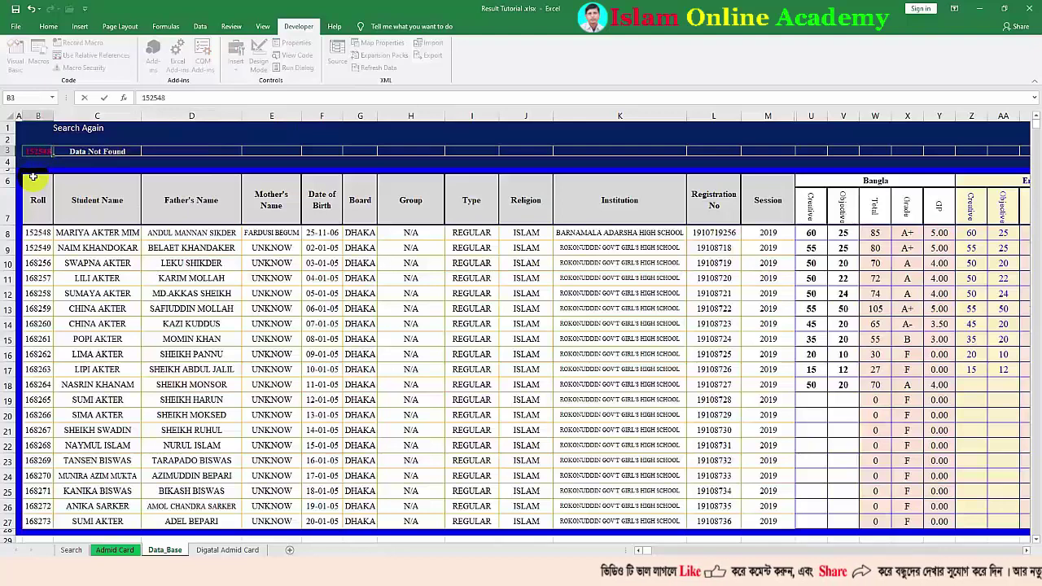
{"action": "key", "text": "Return"}
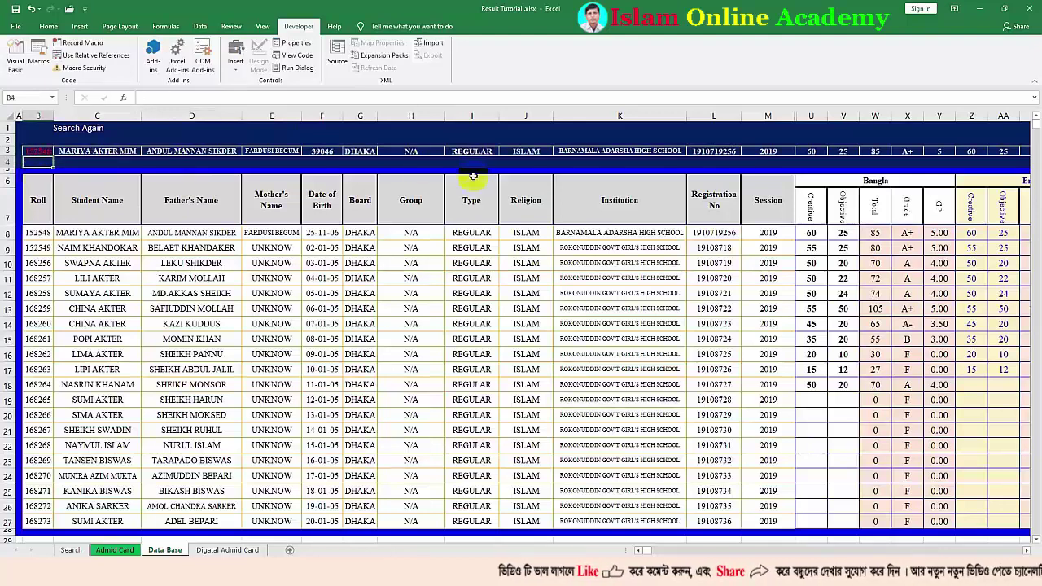
Clear the roll from B3 and begin a new formula there with =
{"action": "left_click", "coordinate": [34, 152]}
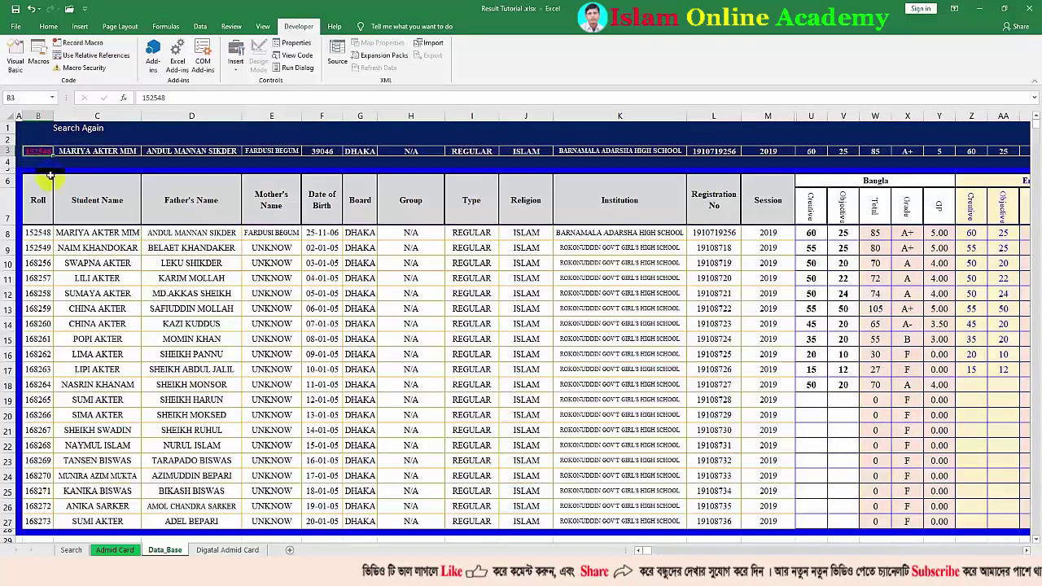
{"action": "key", "text": "Delete"}
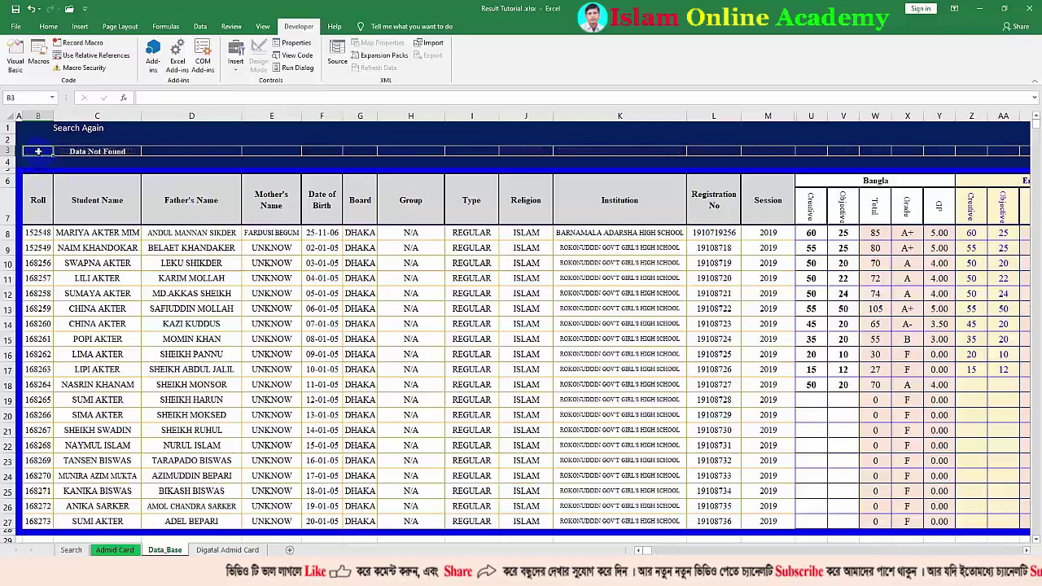
{"action": "type", "text": "="}
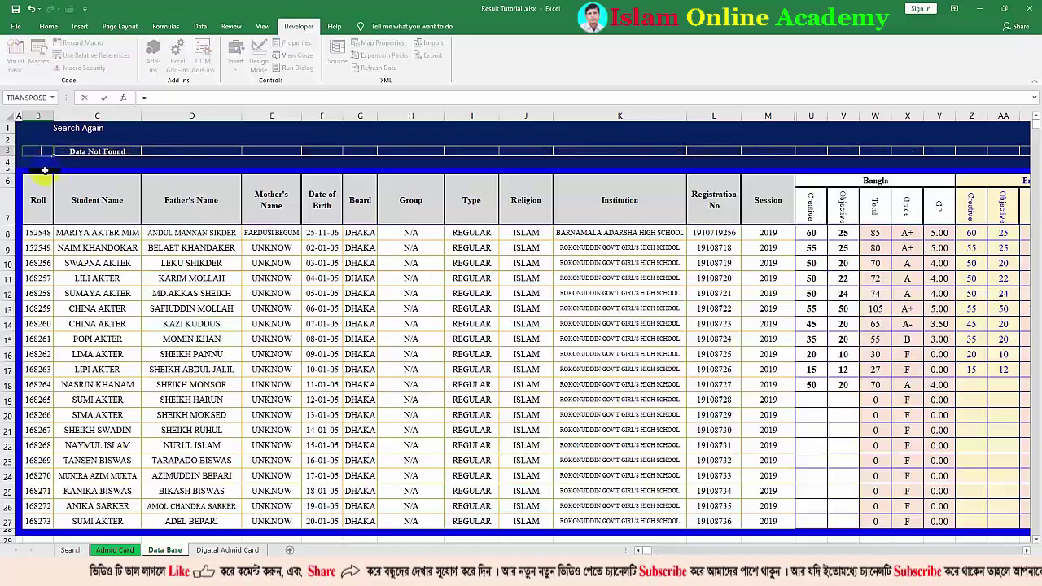
Complete B3's formula as =Search!F14, linking it to the Search sheet's Roll cell
{"action": "left_click", "coordinate": [71, 550]}
{"action": "left_click", "coordinate": [220, 322]}
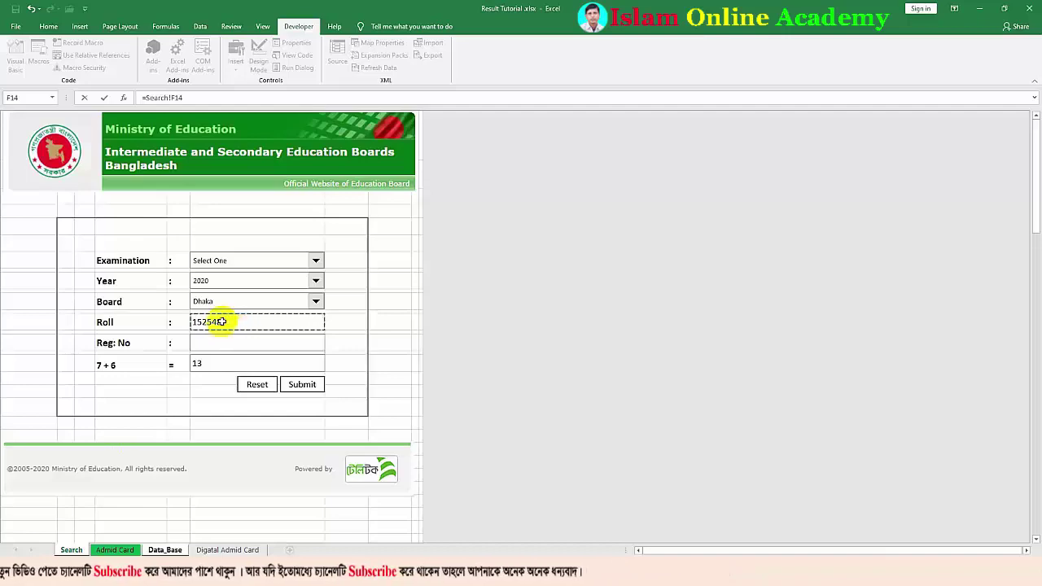
{"action": "key", "text": "Return"}
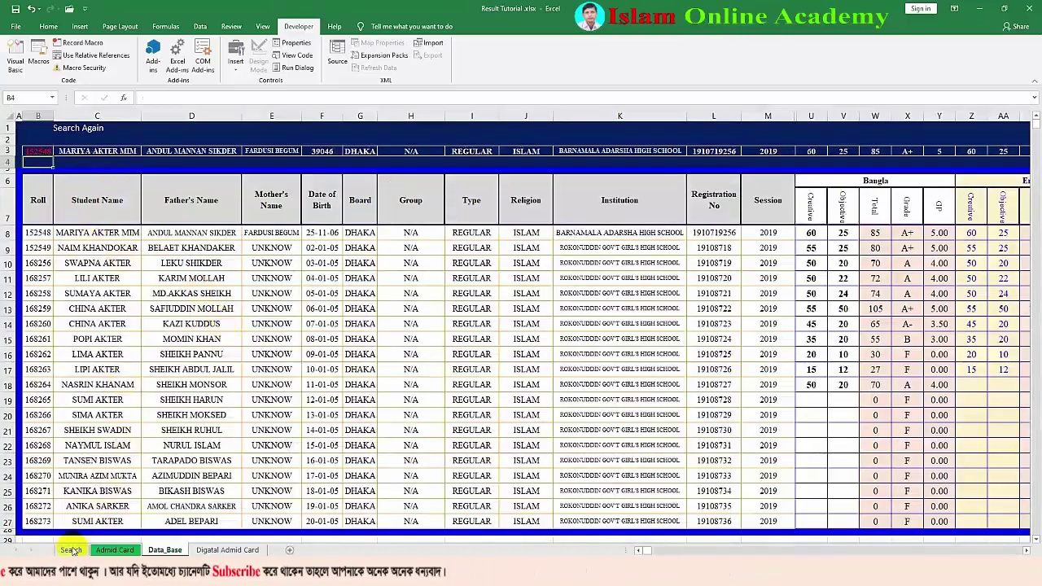
Change the Roll on the Search sheet to 152548 and submit the search
{"action": "left_click", "coordinate": [71, 550]}
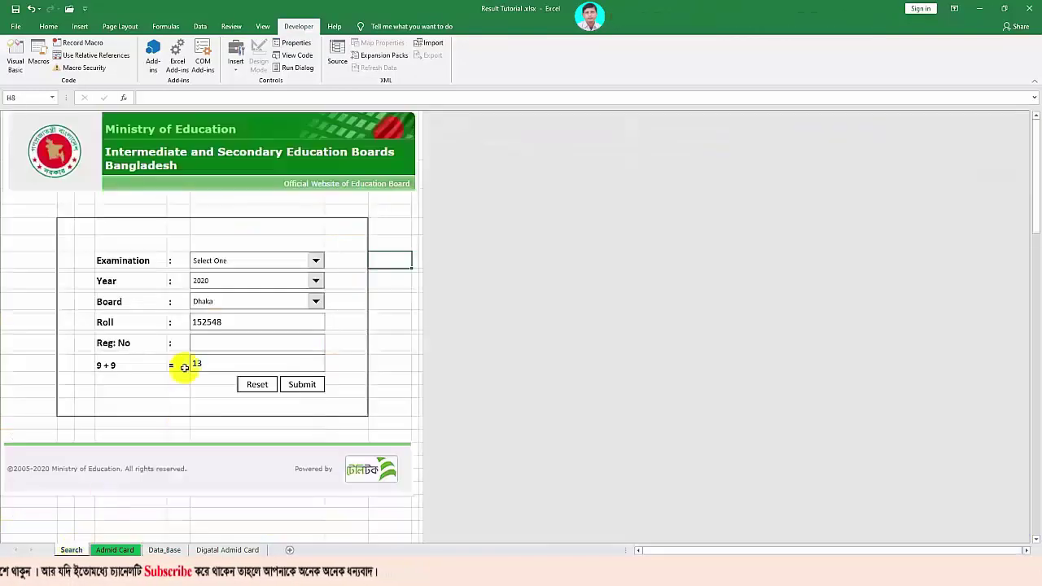
{"action": "left_click", "coordinate": [167, 551]}
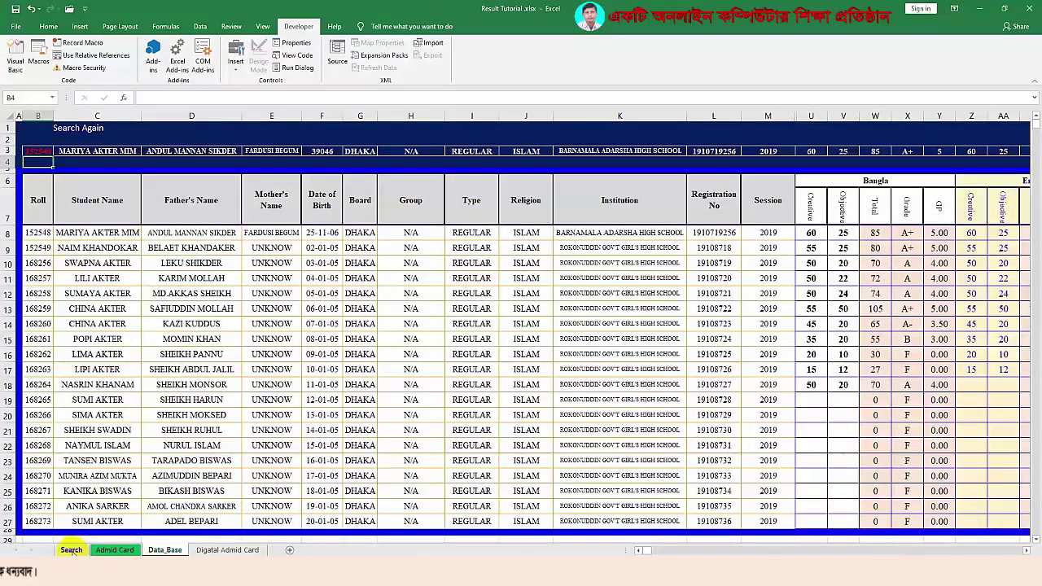
{"action": "left_click", "coordinate": [71, 551]}
{"action": "left_click", "coordinate": [221, 323]}
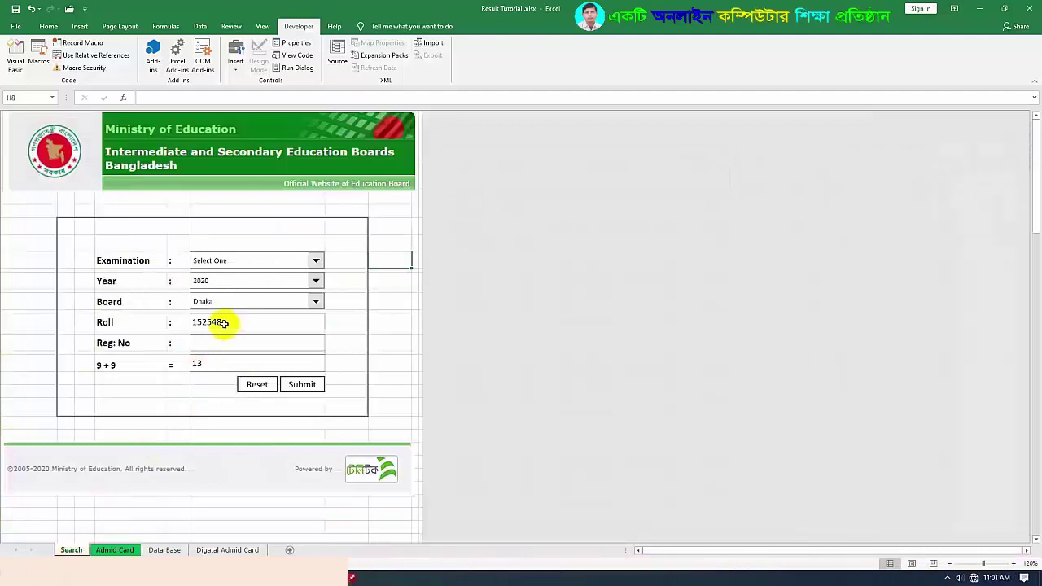
{"action": "double_click", "coordinate": [222, 322]}
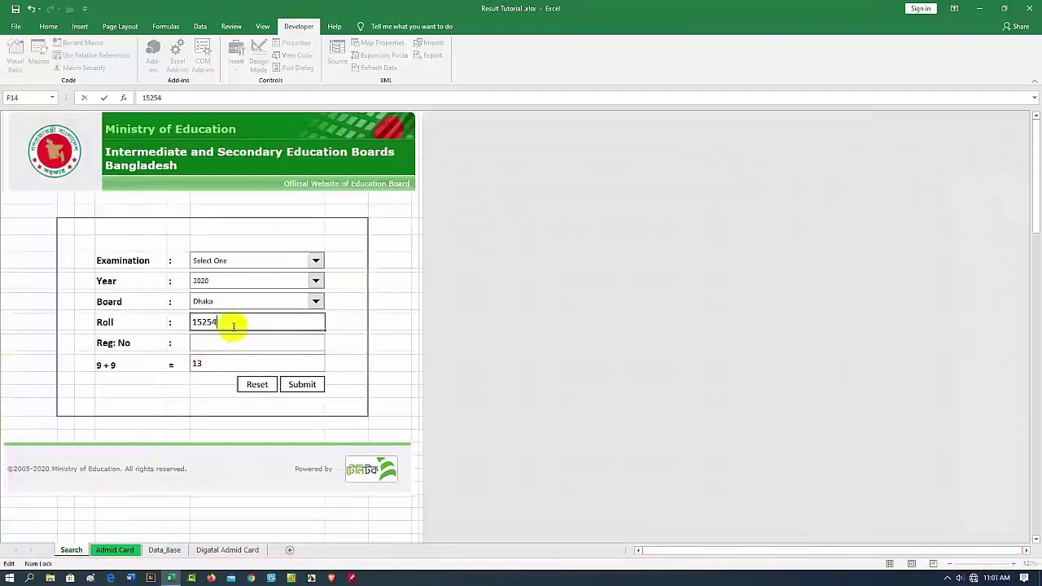
{"action": "key", "text": "Return"}
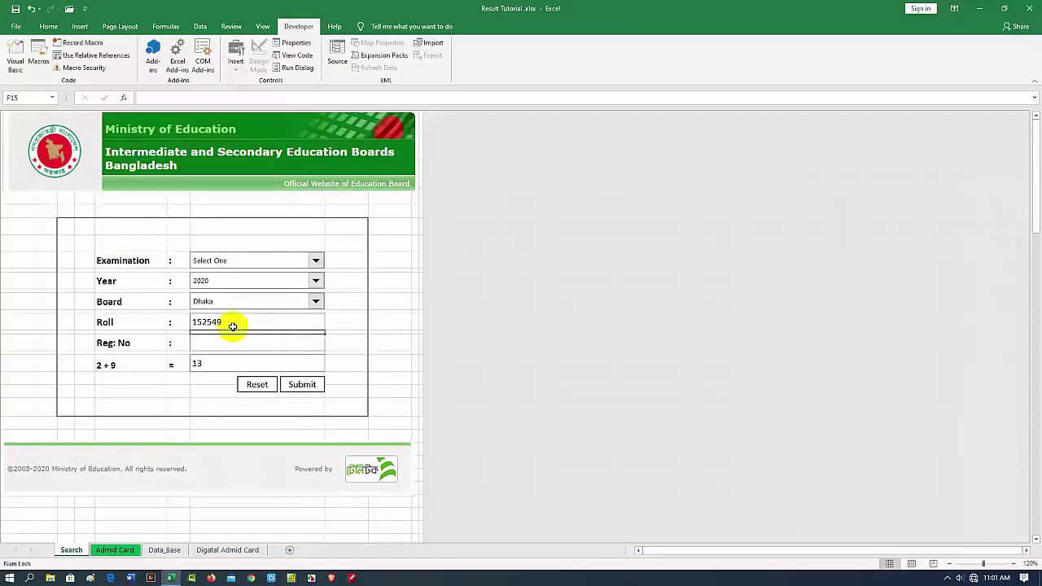
{"action": "left_click", "coordinate": [300, 385]}
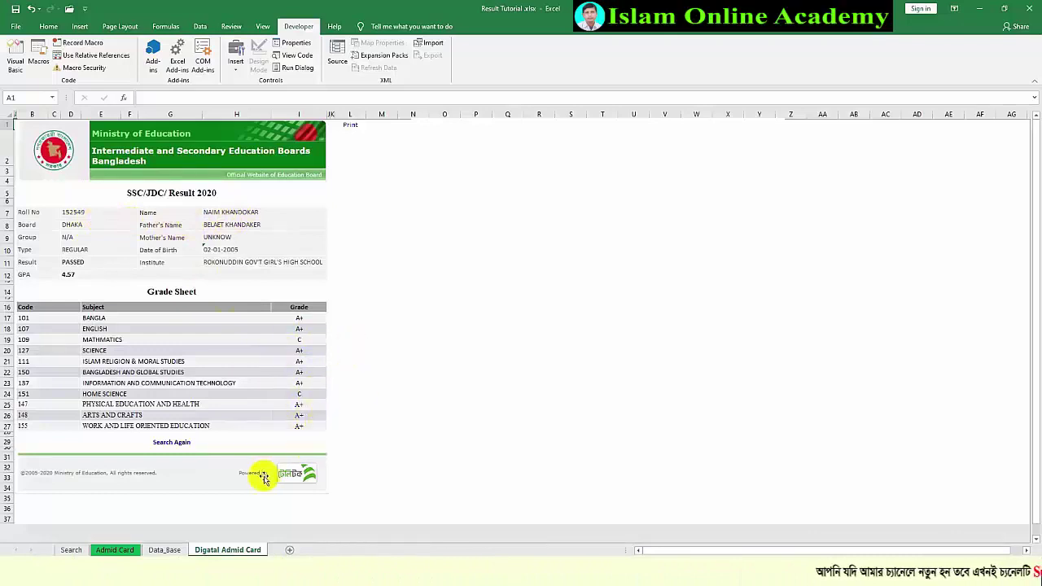
{"action": "left_click", "coordinate": [164, 550]}
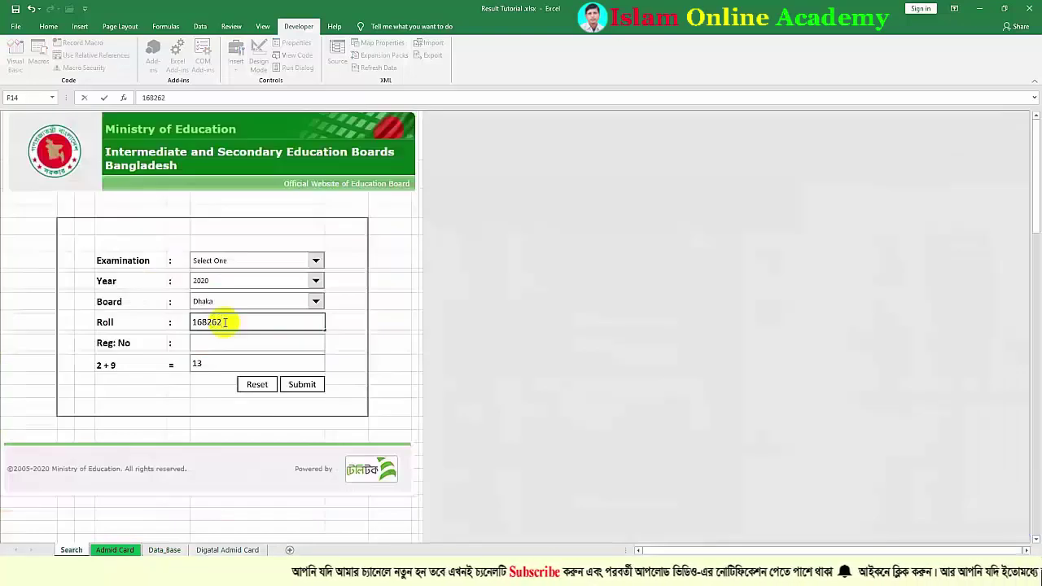
{"action": "left_click", "coordinate": [302, 384]}
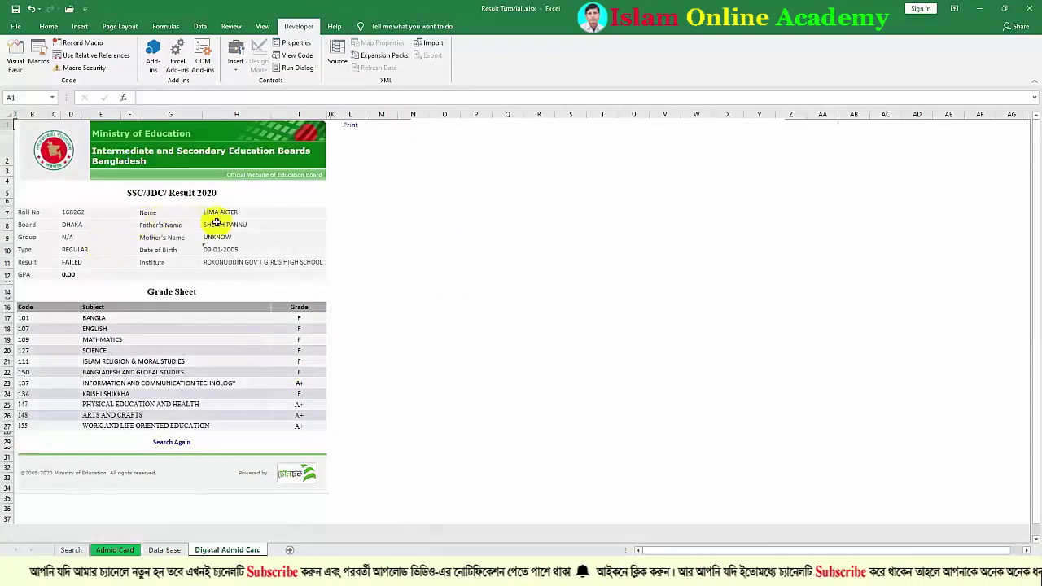
{"action": "left_click", "coordinate": [164, 550]}
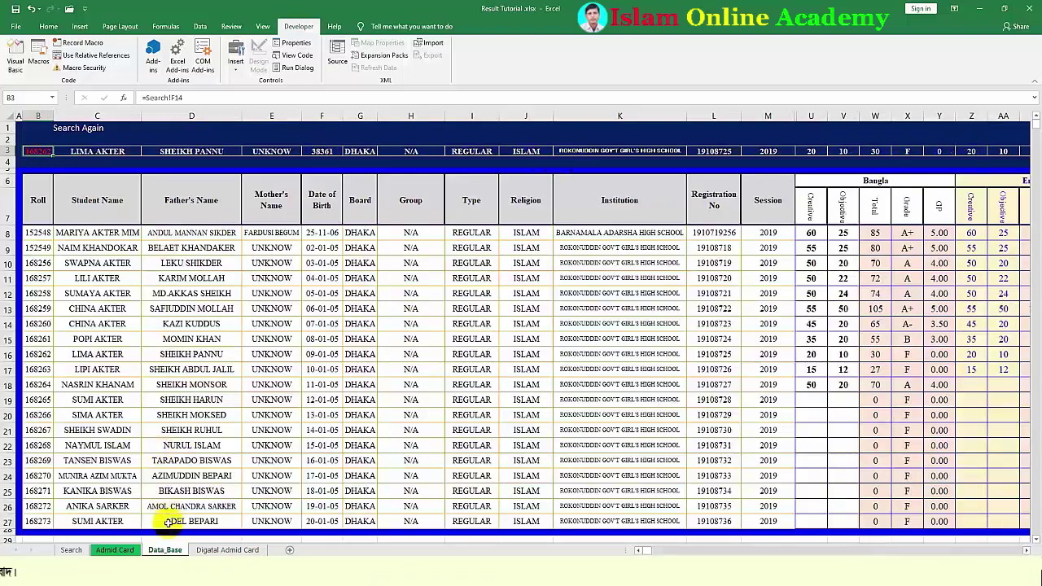
{"action": "left_click", "coordinate": [115, 550]}
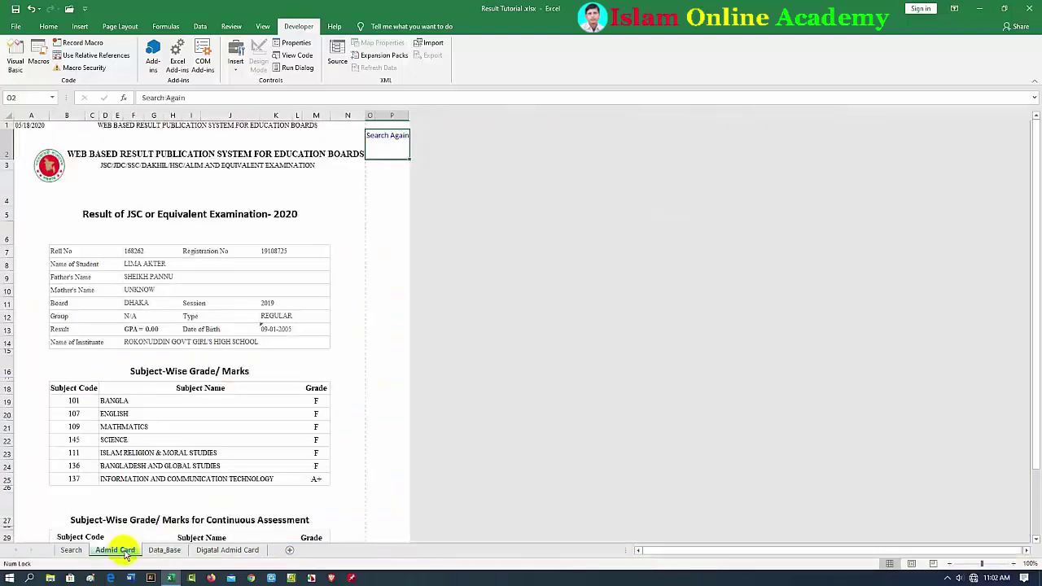
{"action": "left_click", "coordinate": [210, 552]}
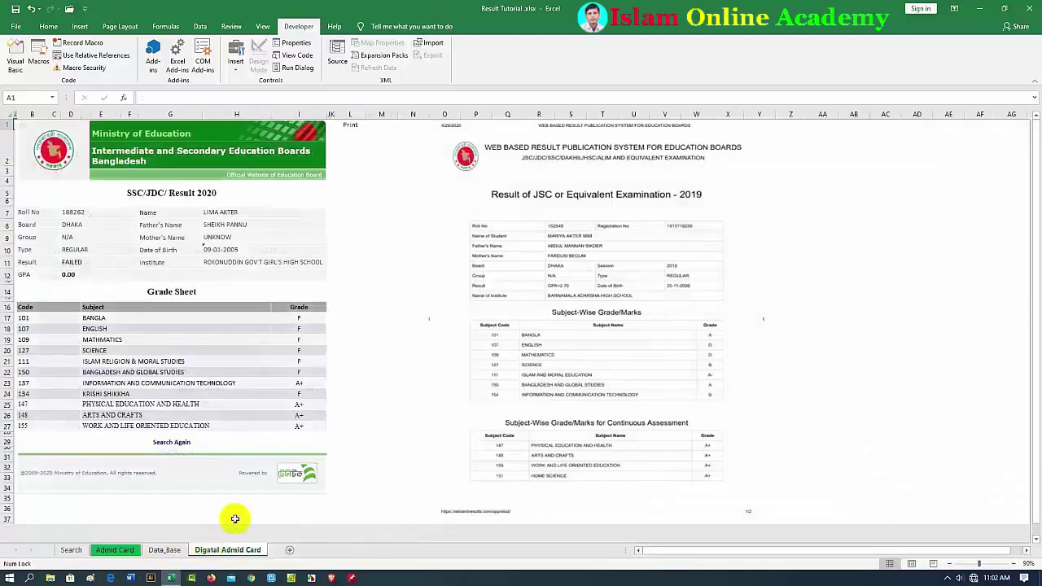
{"action": "left_click", "coordinate": [115, 549]}
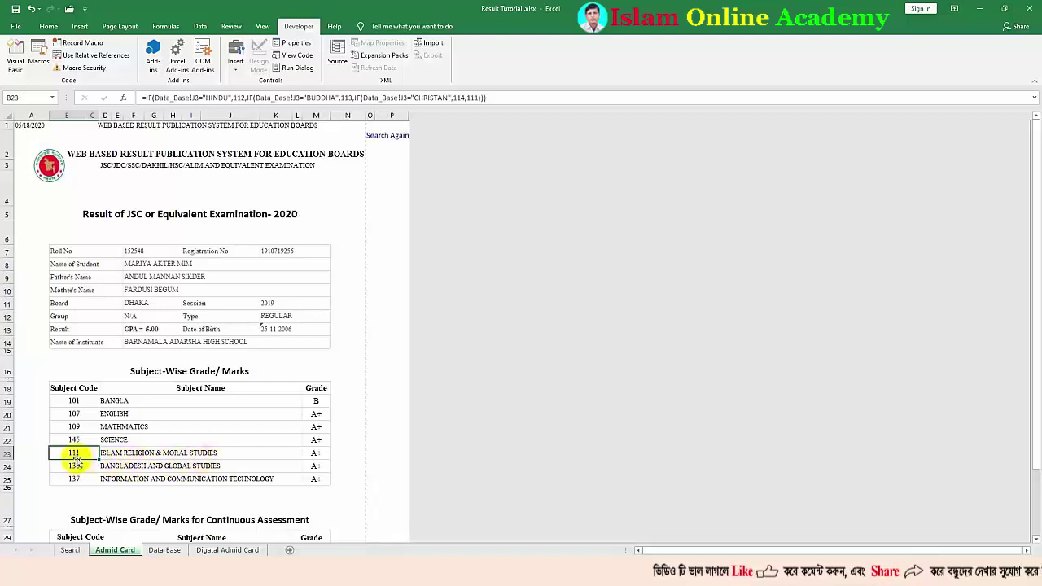
Set the first student's religion in J8 to HINDU and check the admit card shows code 112
{"action": "left_click", "coordinate": [165, 550]}
{"action": "left_click", "coordinate": [559, 236]}
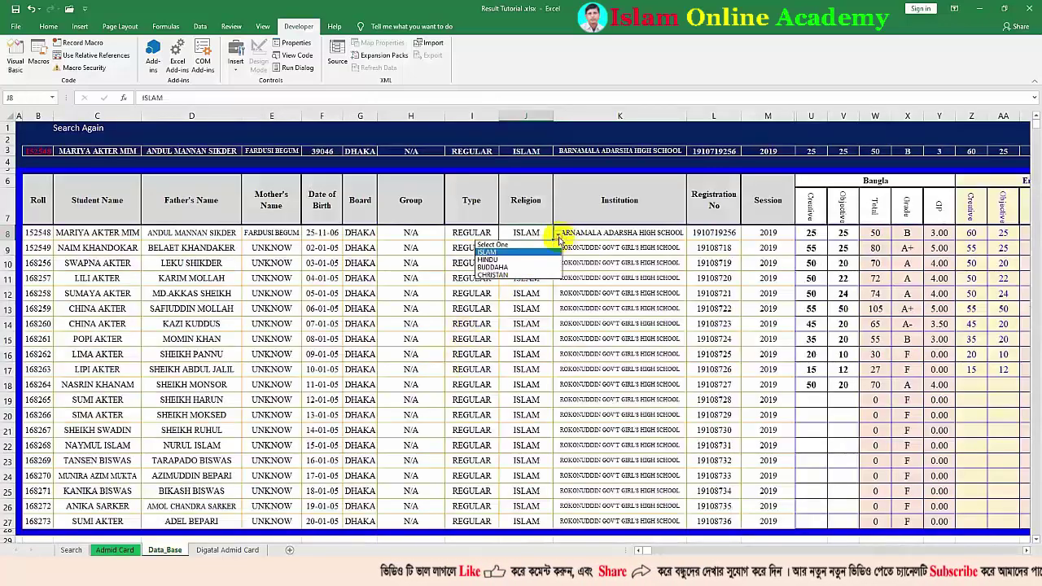
{"action": "left_click", "coordinate": [492, 258]}
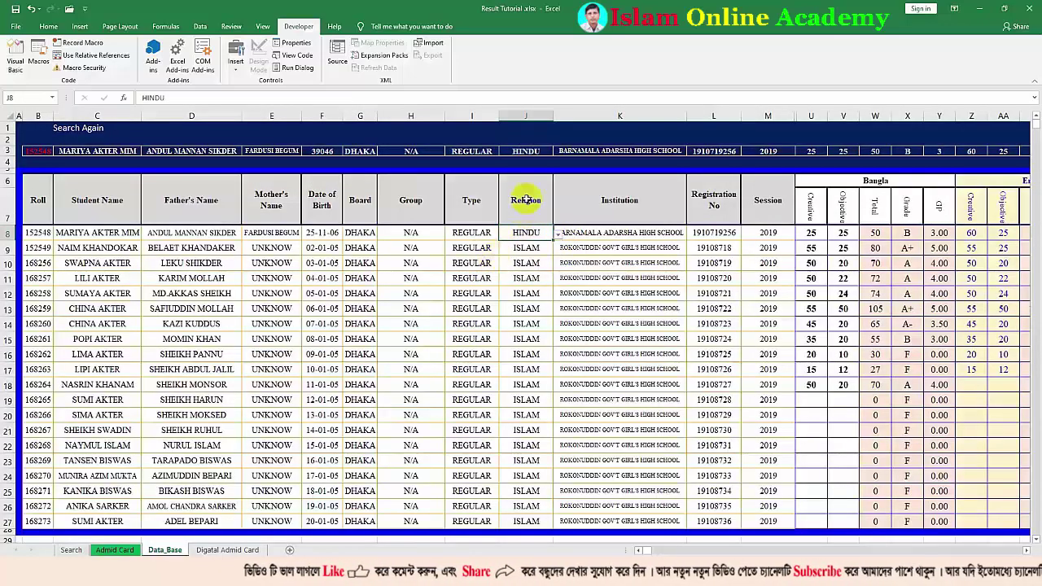
{"action": "left_click", "coordinate": [117, 550]}
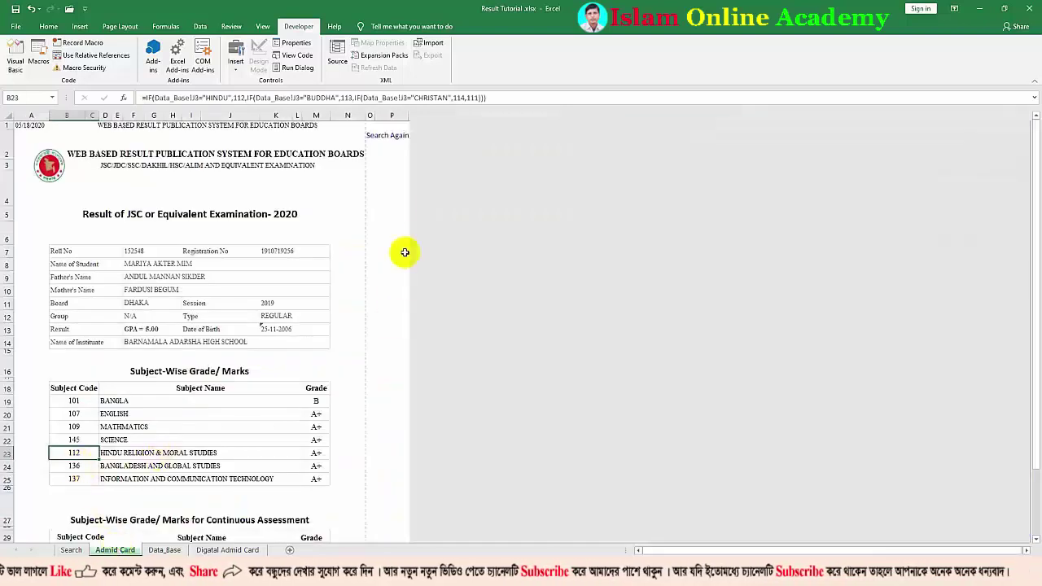
Hide the gridlines on the Search sheet, then return to the admit card
{"action": "left_click", "coordinate": [393, 179]}
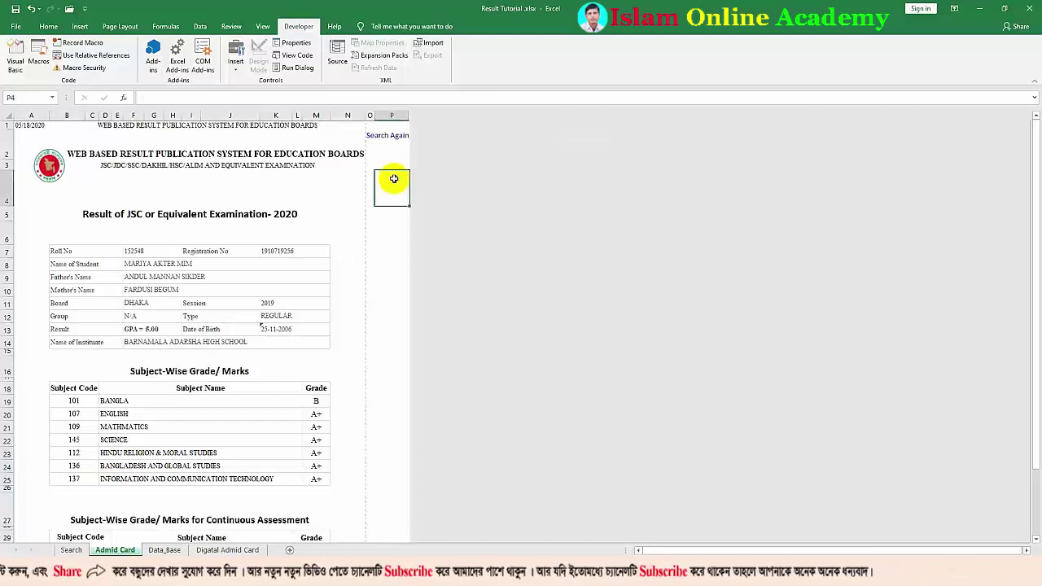
{"action": "left_click", "coordinate": [393, 179]}
{"action": "left_click", "coordinate": [263, 26]}
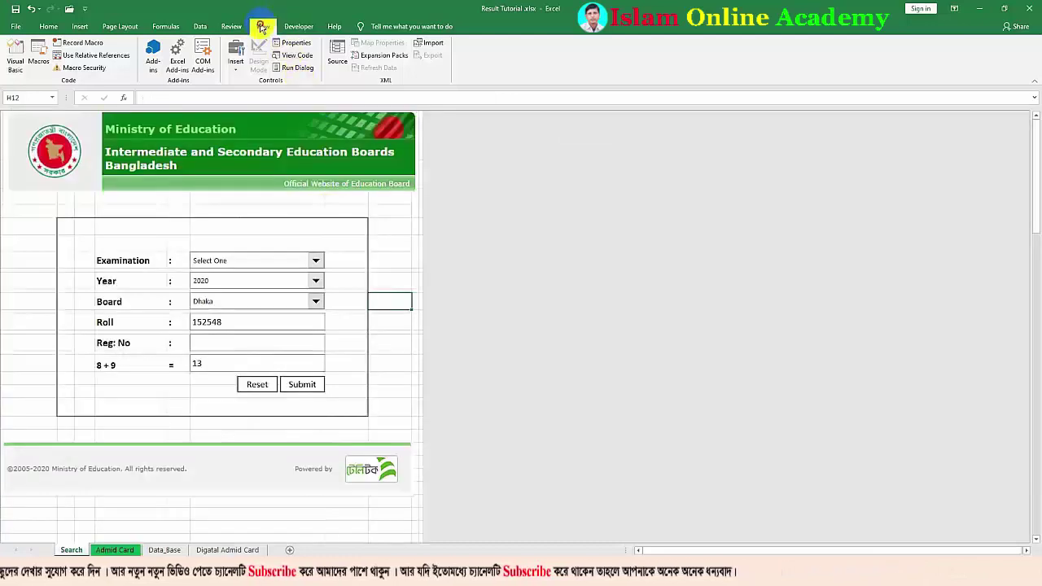
{"action": "left_click", "coordinate": [125, 63]}
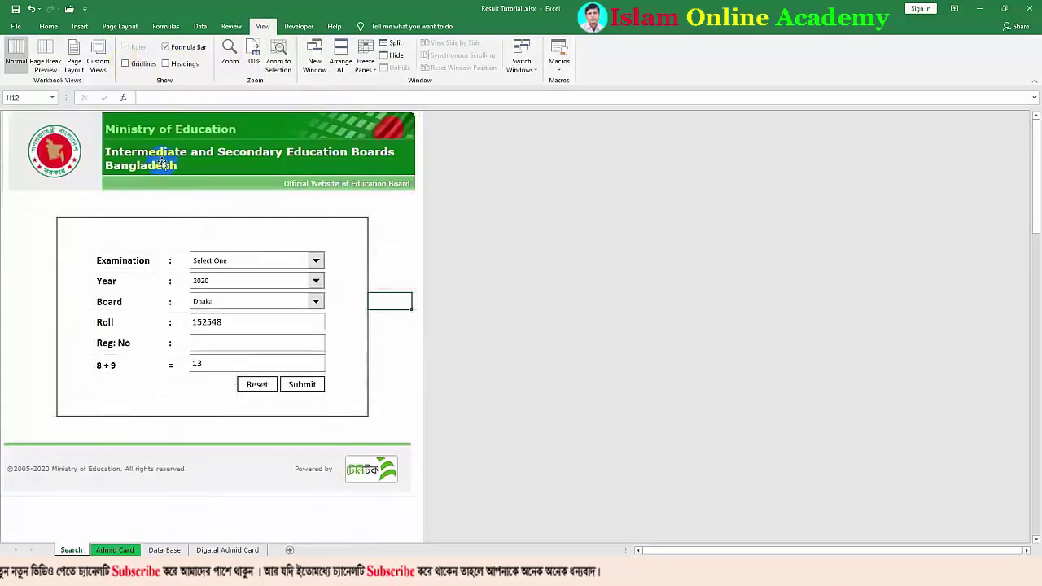
{"action": "left_click", "coordinate": [379, 246]}
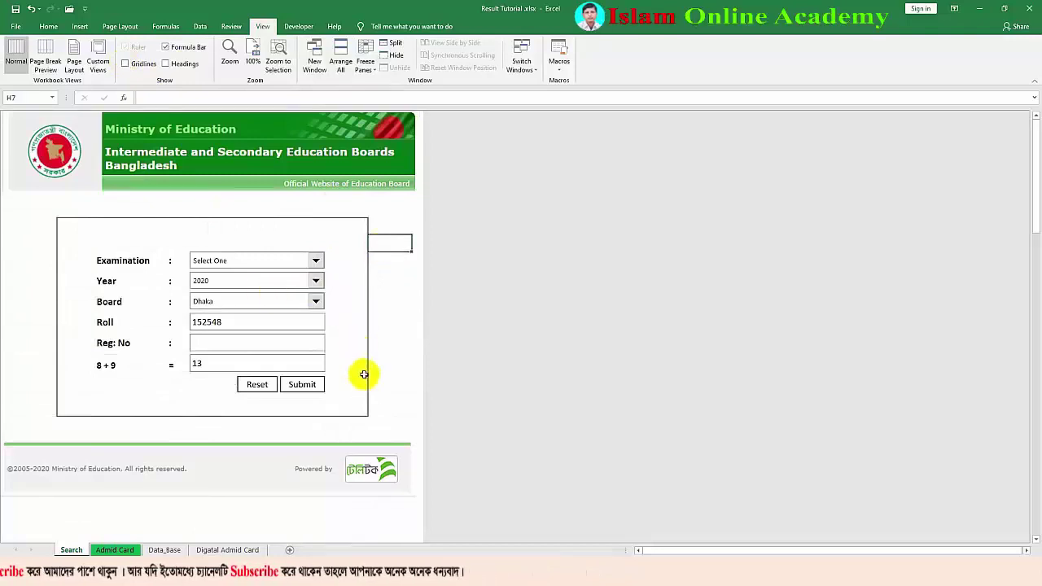
{"action": "key", "text": "ctrl+Page_Down"}
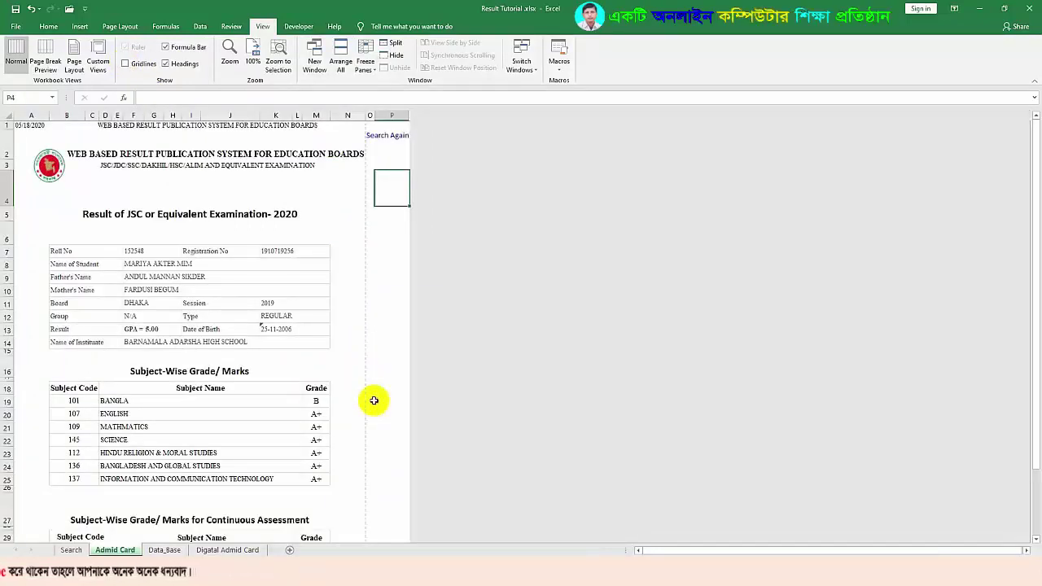
{"action": "left_click", "coordinate": [393, 231]}
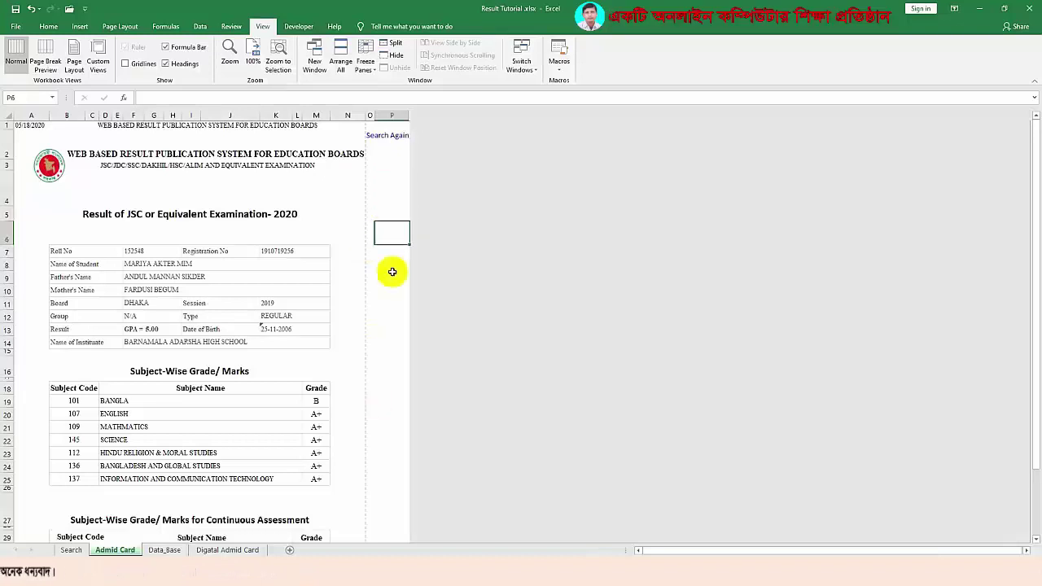